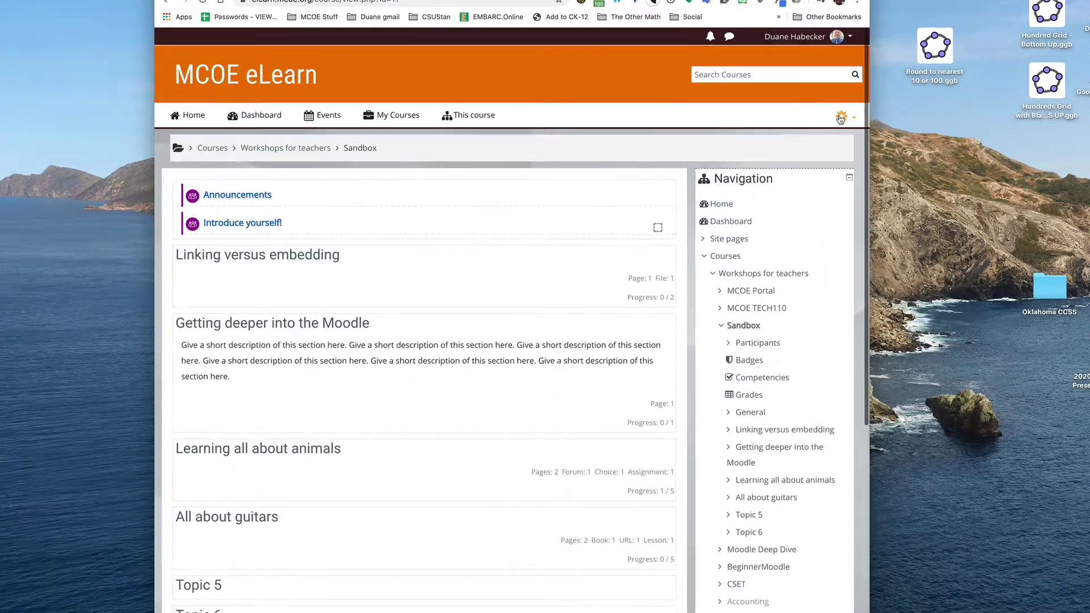
Turn editing on for the Sandbox course and scroll to the Learning all about animals section.
left_click(741, 124)
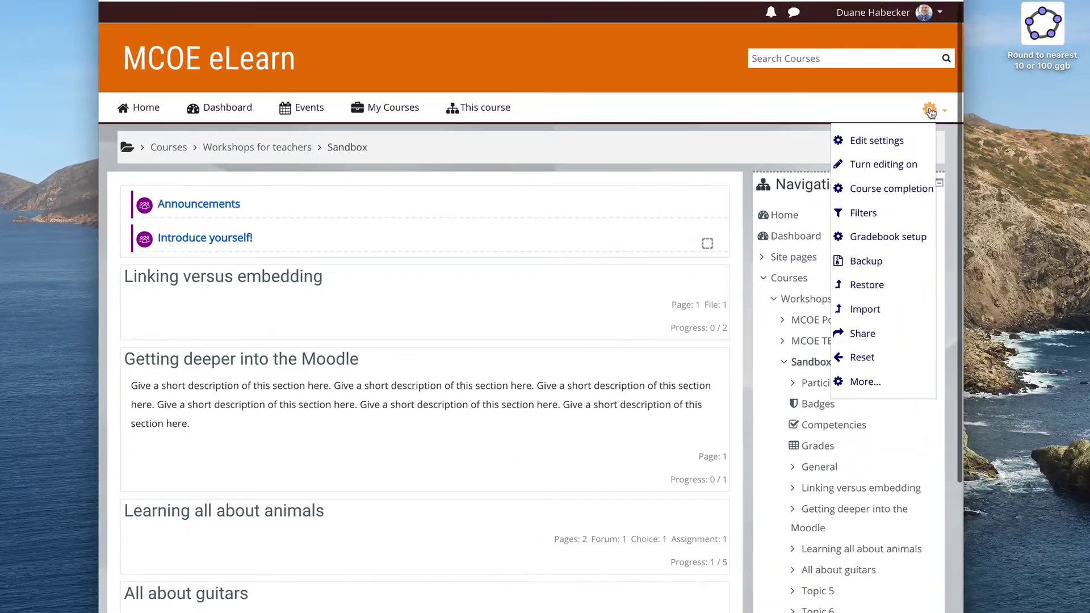
left_click(867, 168)
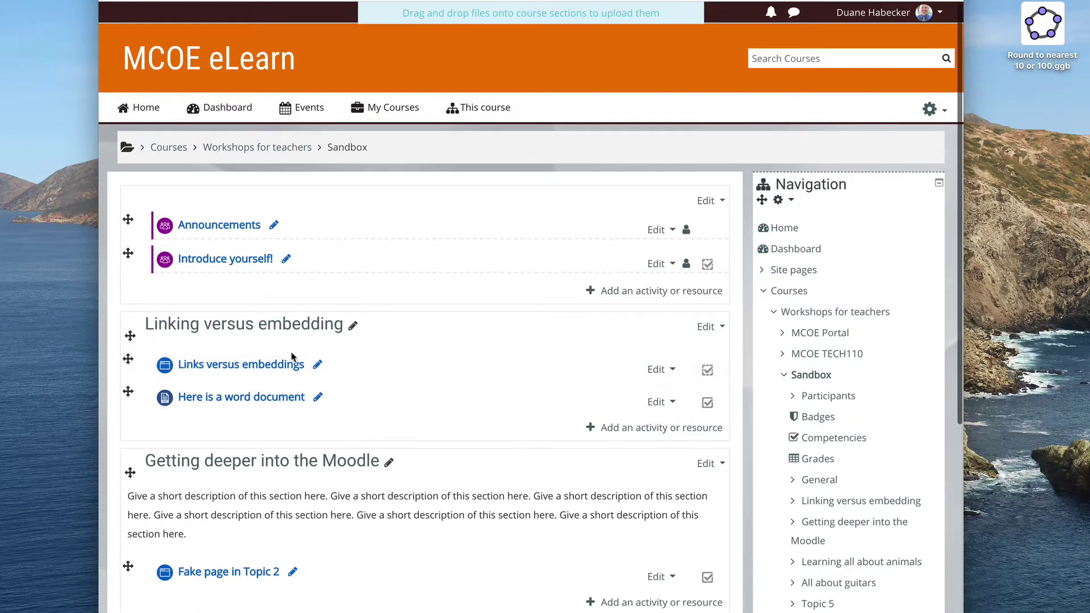
scroll(436, 368, "down", 7)
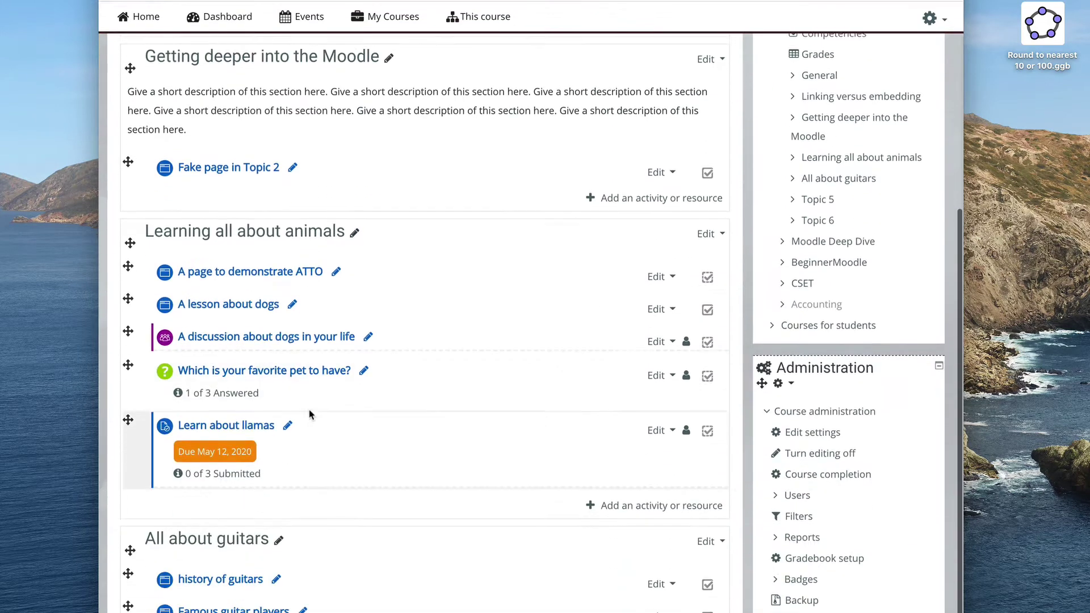
scroll(431, 318, "down", 2)
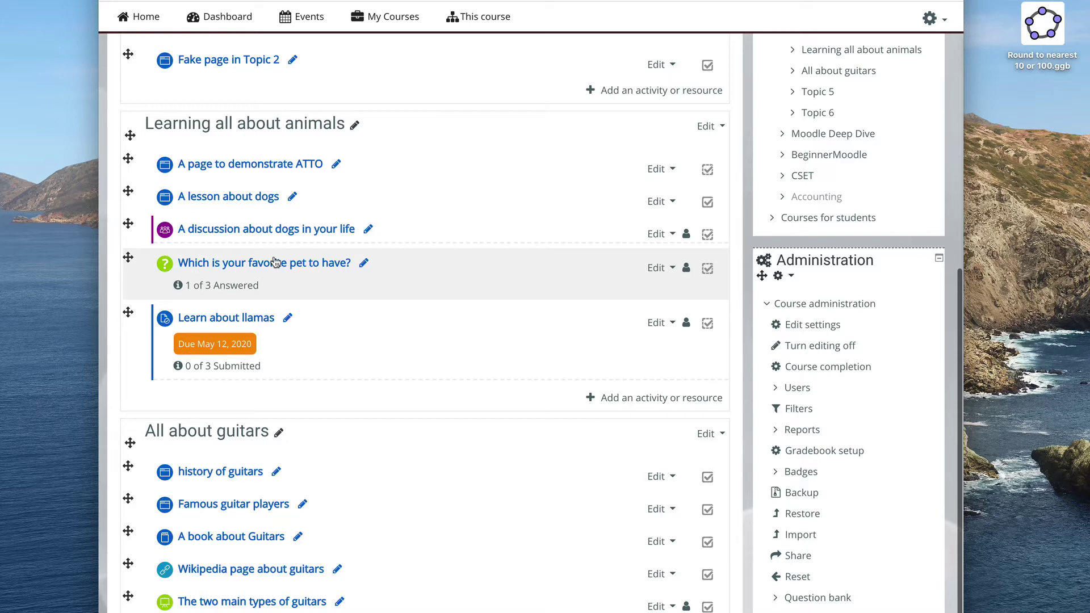
scroll(271, 265, "down", 3)
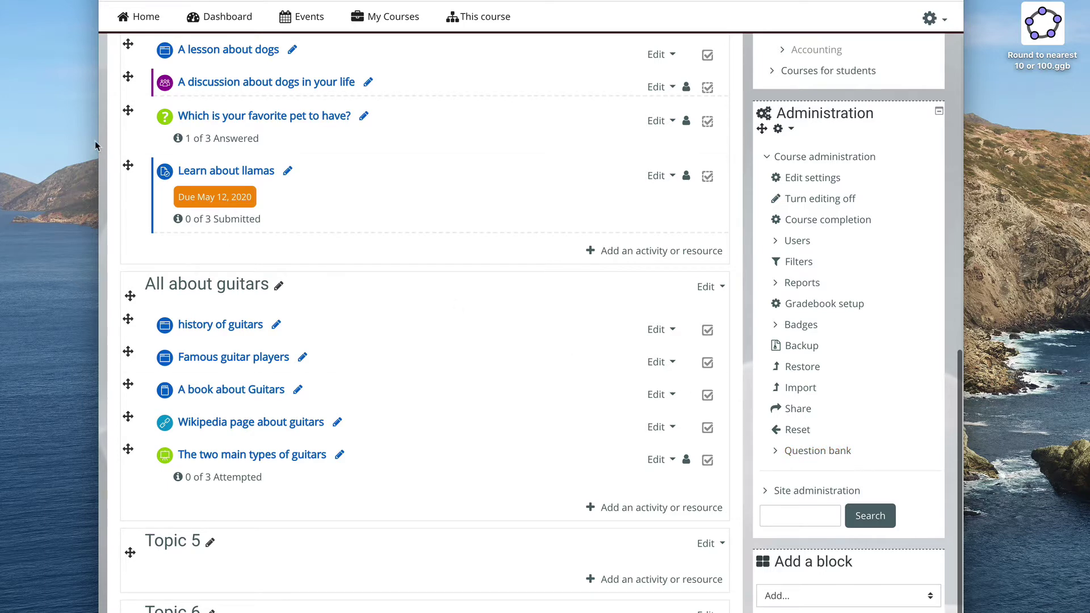
scroll(287, 202, "up", 3)
scroll(670, 364, "up", 1)
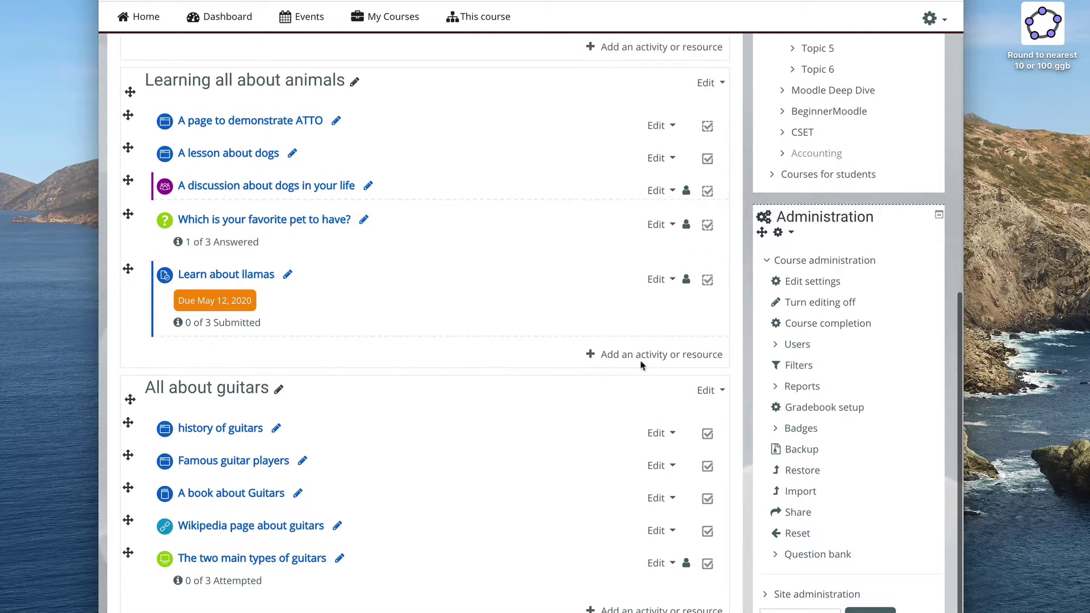
Dismiss the activity chooser without adding anything, then expand Question bank in the Administration block.
left_click(627, 359)
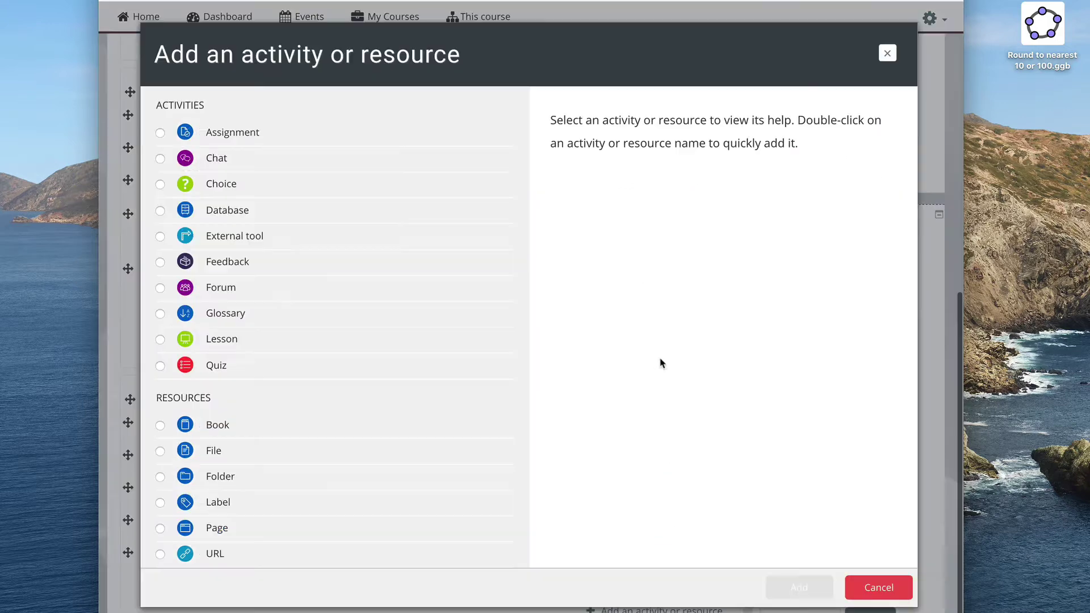
left_click(887, 54)
scroll(662, 282, "down", 3)
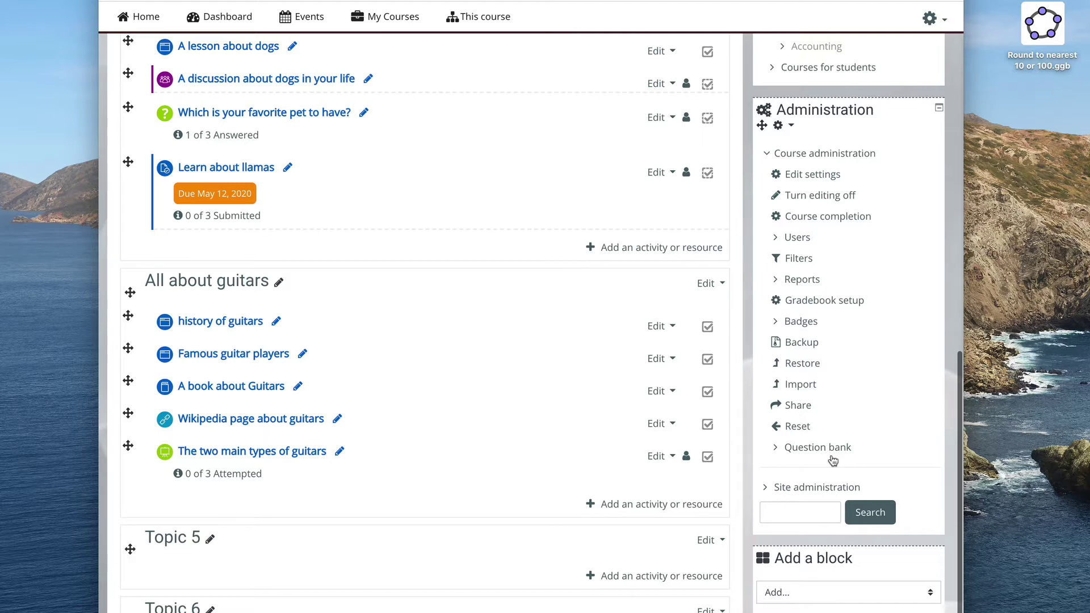
left_click(777, 450)
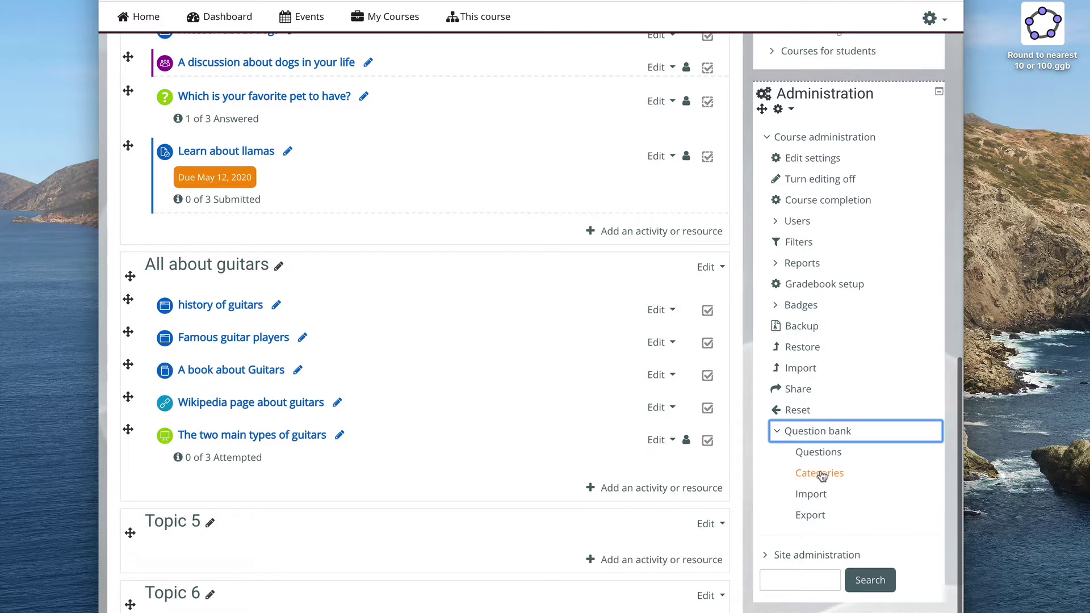
Open the Questions list of the question bank, keeping the Default for Sandbox category.
key("Down")
key("Return")
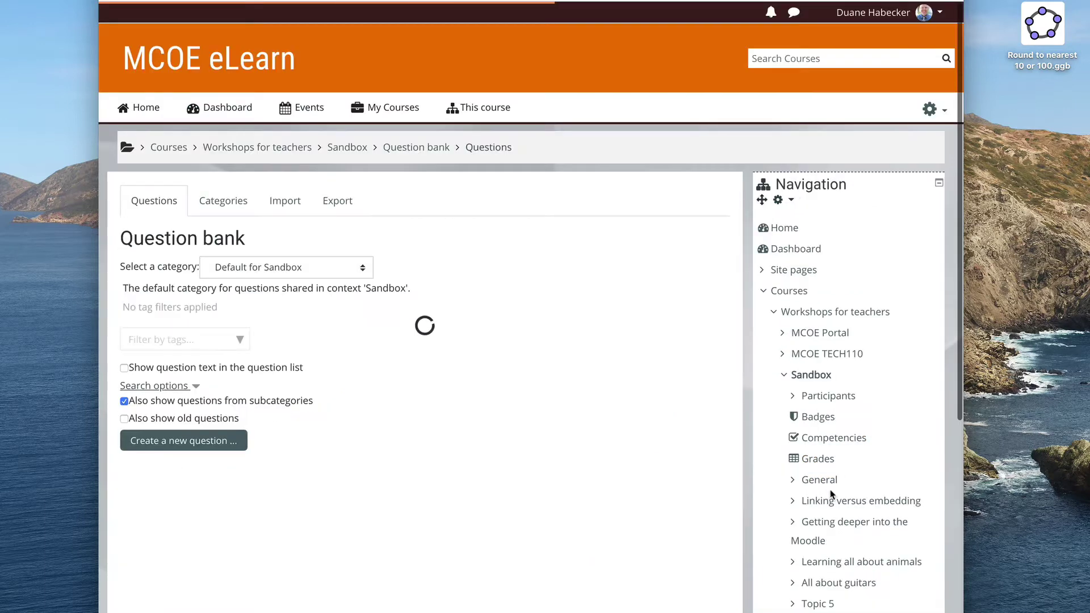
left_click(362, 267)
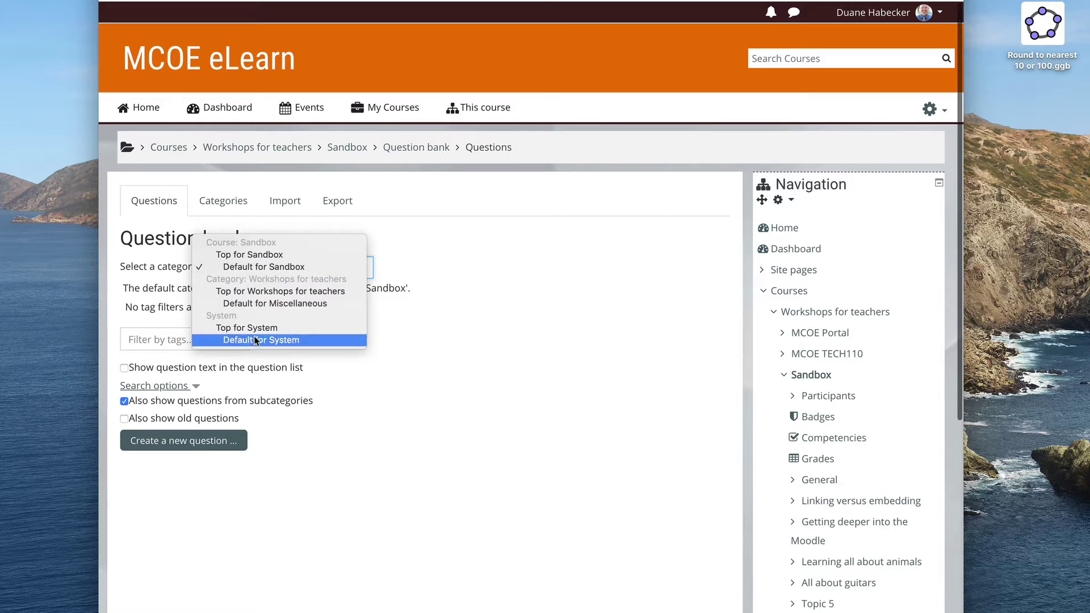
left_click(245, 269)
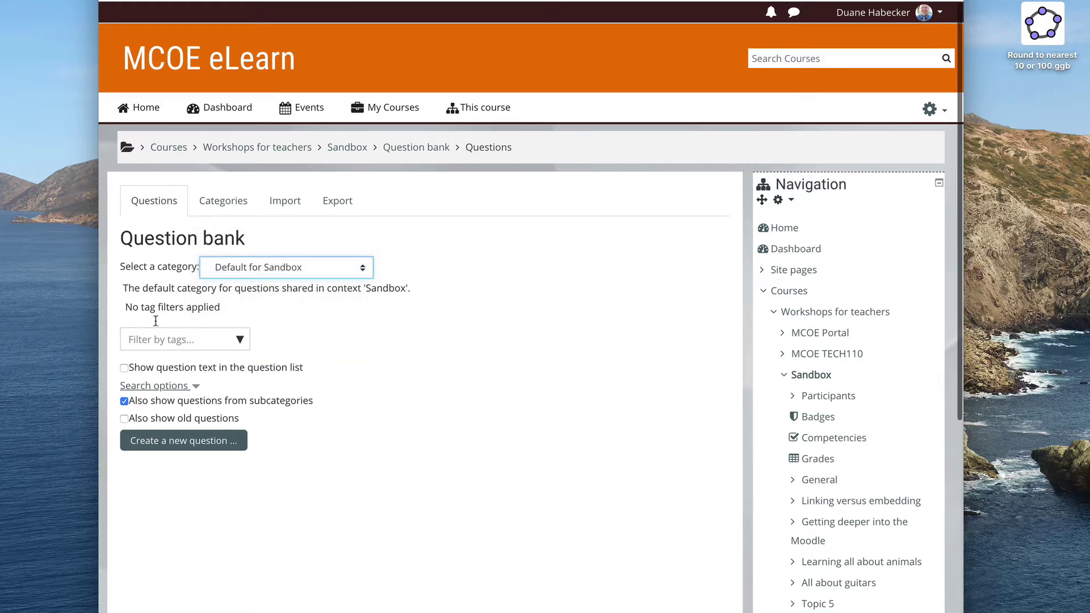
Create a new Multiple choice question from the question type chooser.
left_click(170, 441)
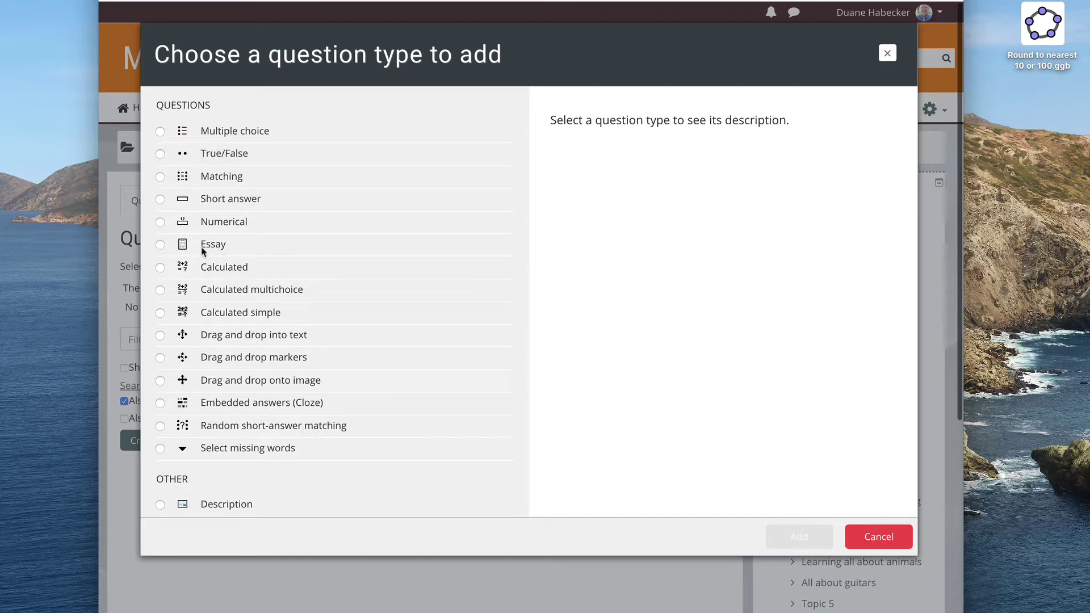
left_click(161, 245)
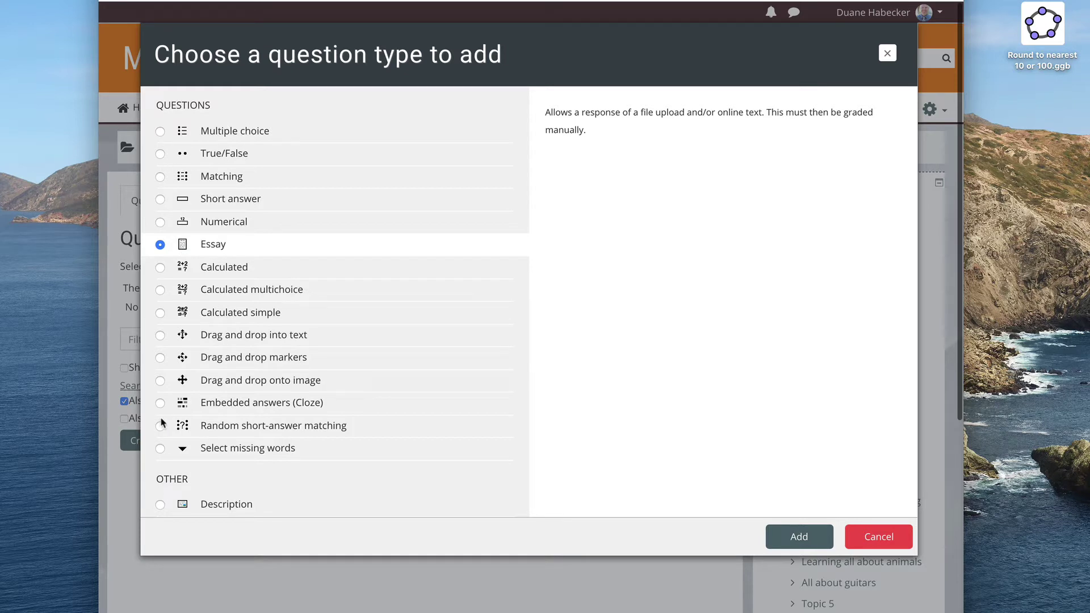
left_click(159, 133)
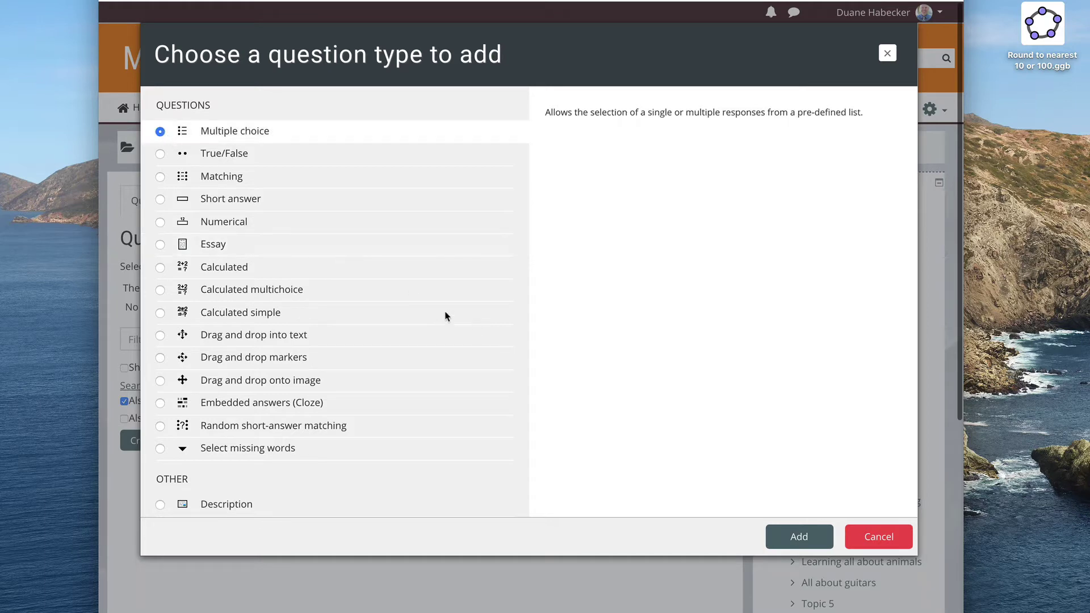
left_click(804, 536)
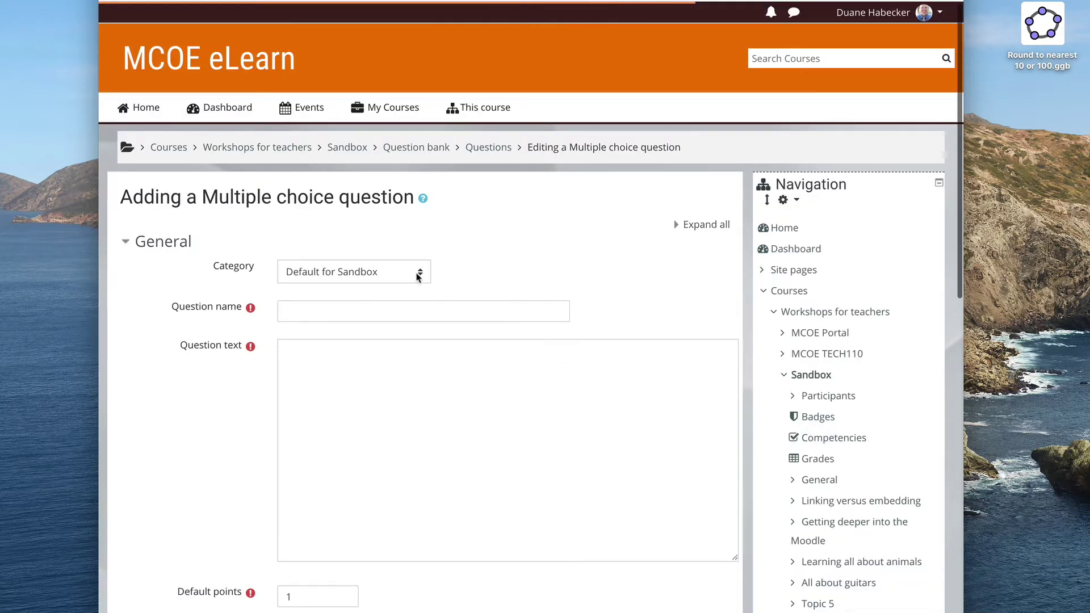
Keep Default for Sandbox as category and name the question 'Identify this animal (llama)'.
left_click(416, 276)
left_click(414, 272)
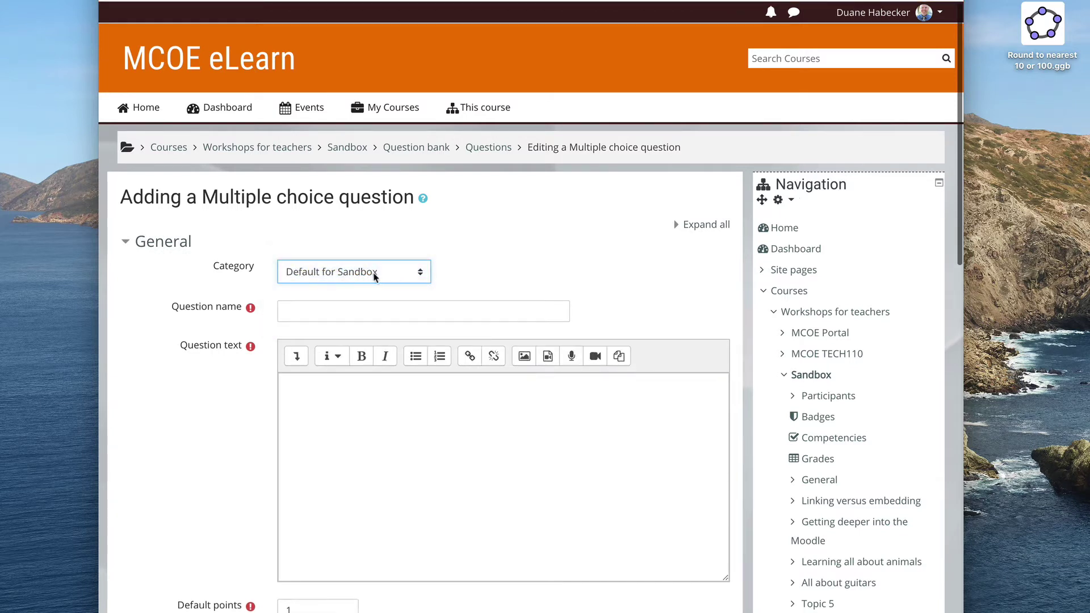
left_click(296, 313)
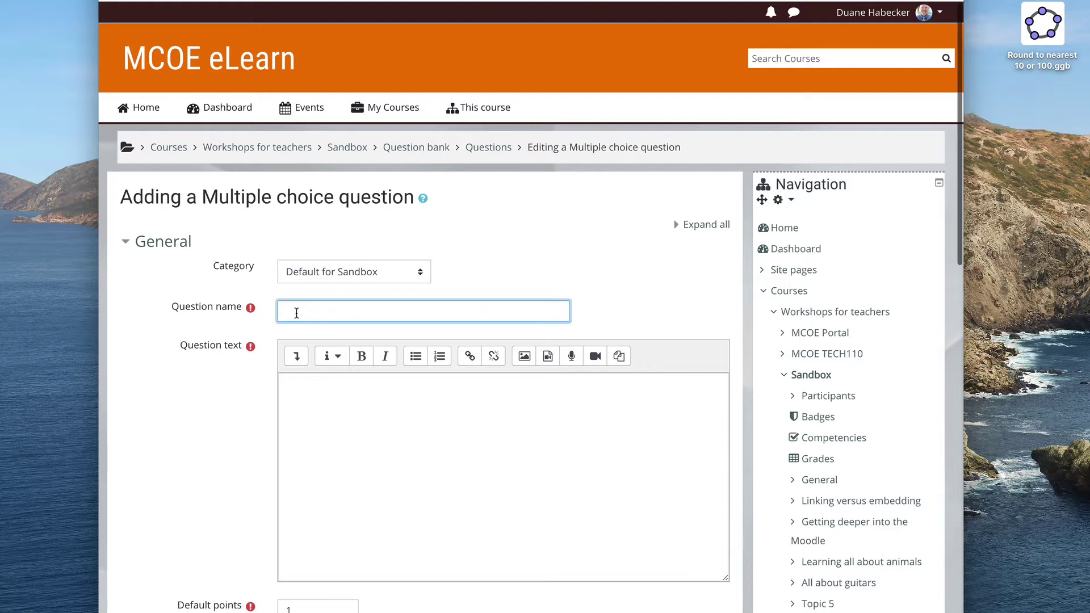
type("Identify this animal (llama)")
scroll(267, 335, "down", 2)
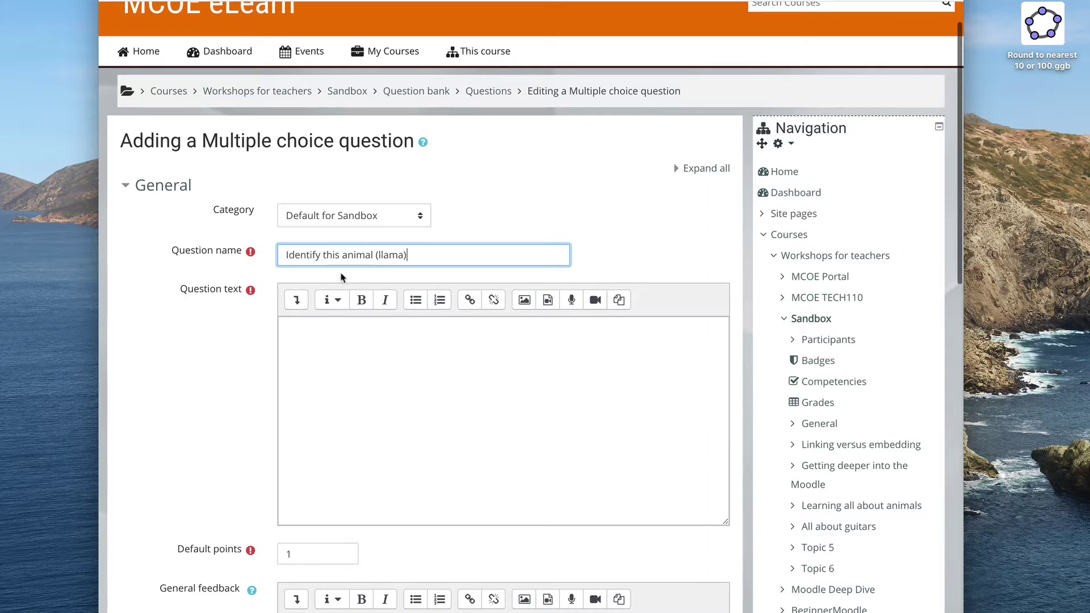
scroll(363, 284, "down", 2)
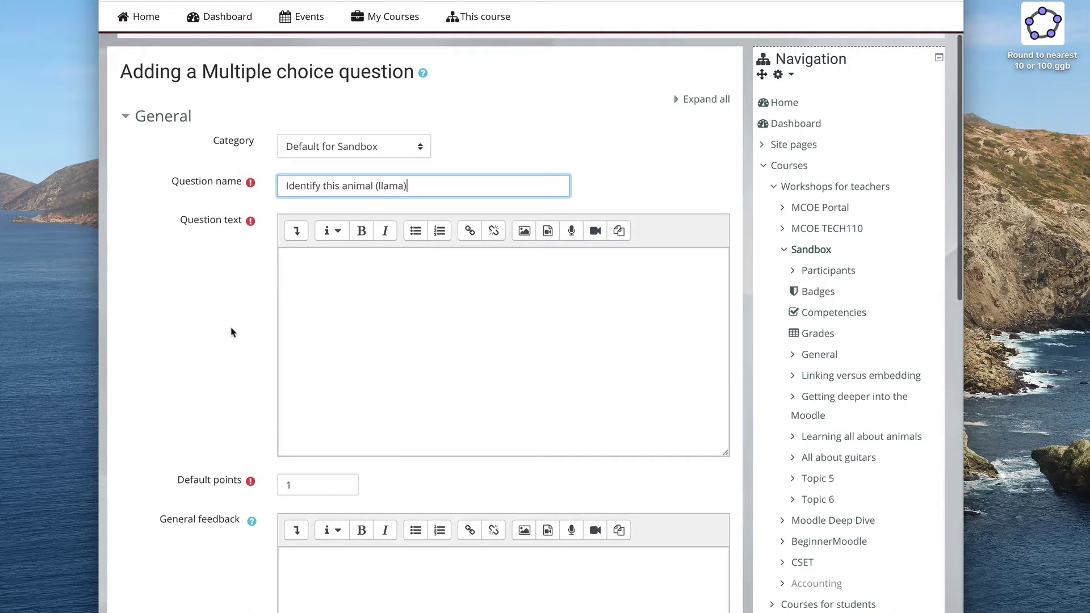
Write 'What type of animal is this?' as question text and insert the llama photo below.
left_click(320, 297)
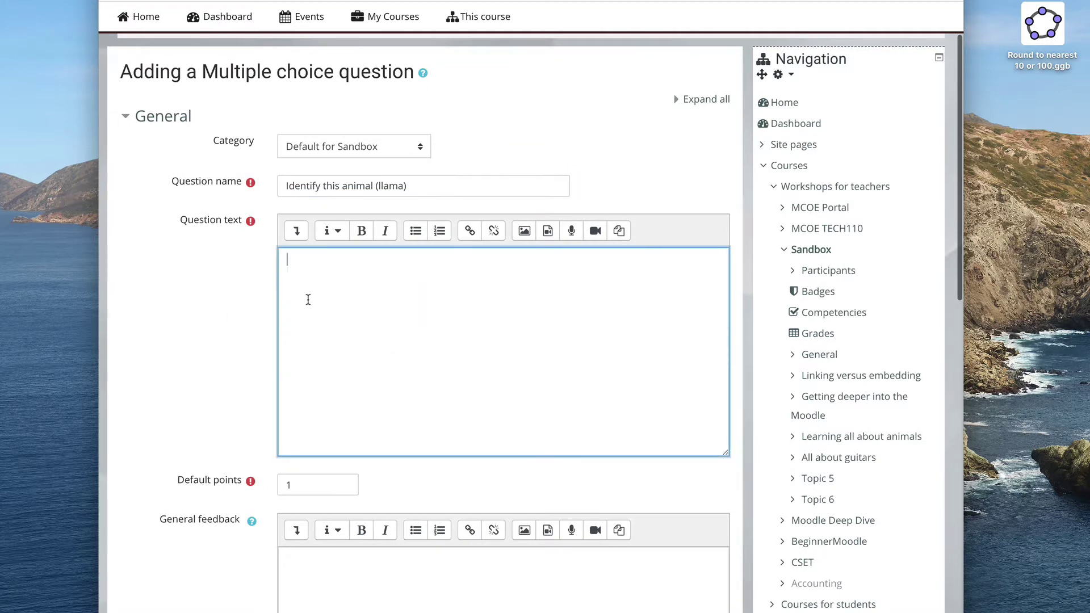
type("W")
type("hat type of animal is this?")
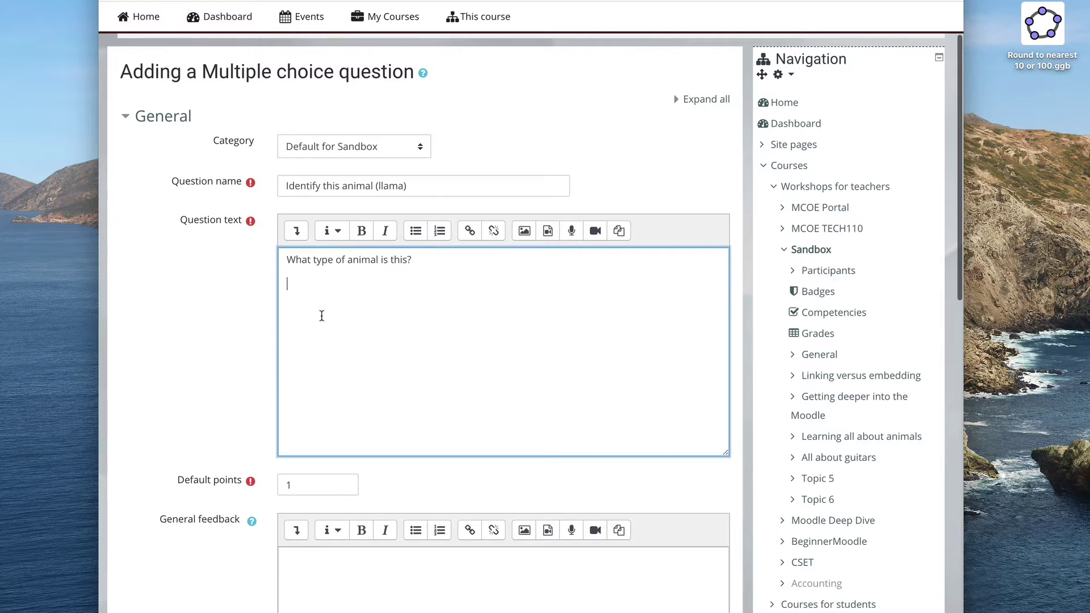
key("Return")
left_click_drag(1059, 467, 347, 287)
Describe the image as 'llama', set its width to 250, keep Bottom alignment, and save it.
left_click(416, 343)
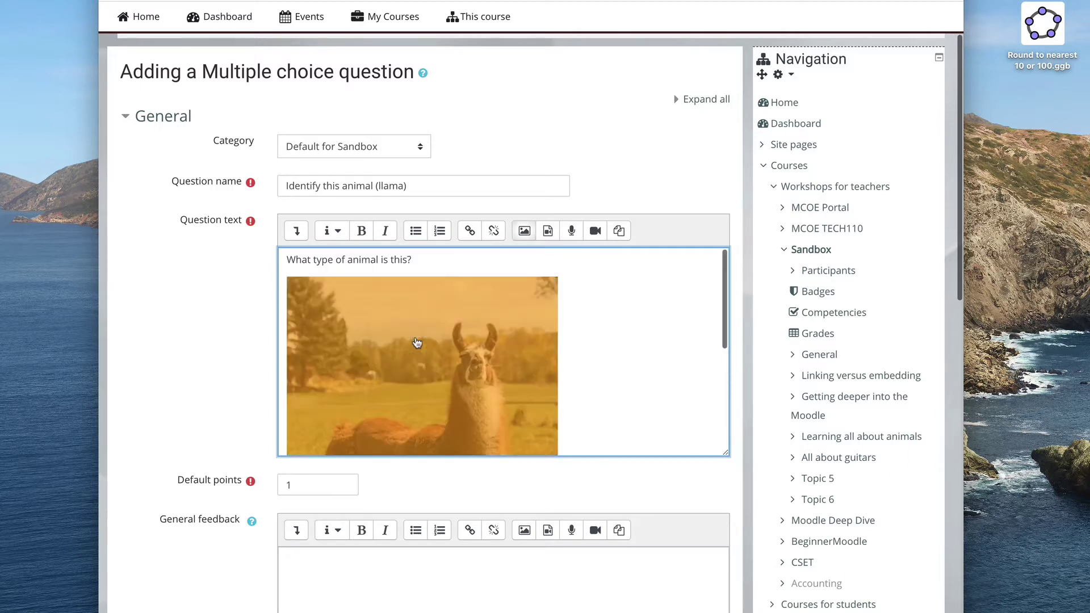
left_click(522, 231)
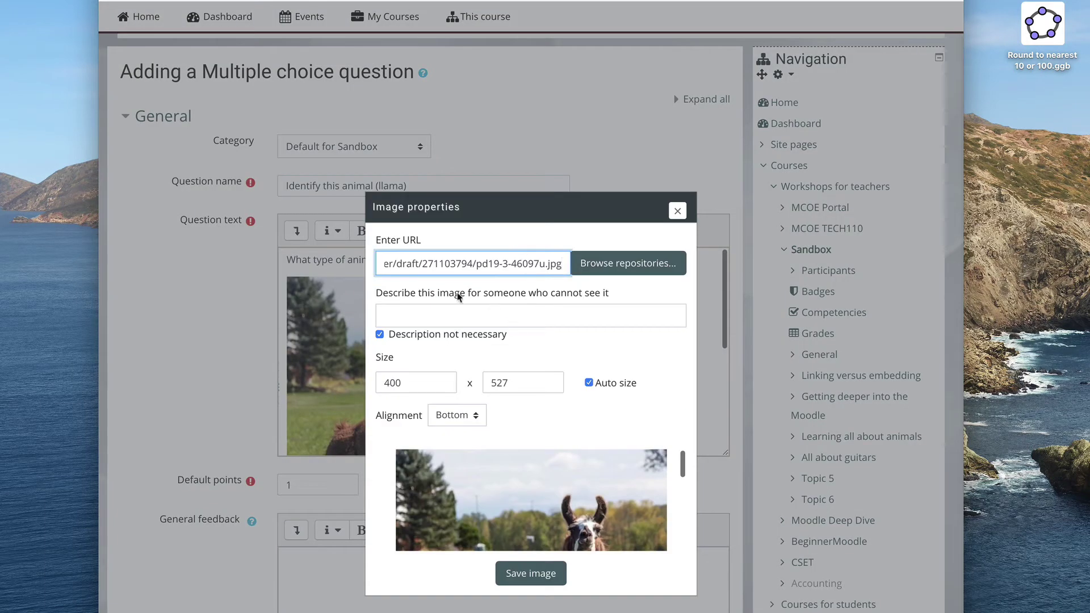
left_click(380, 336)
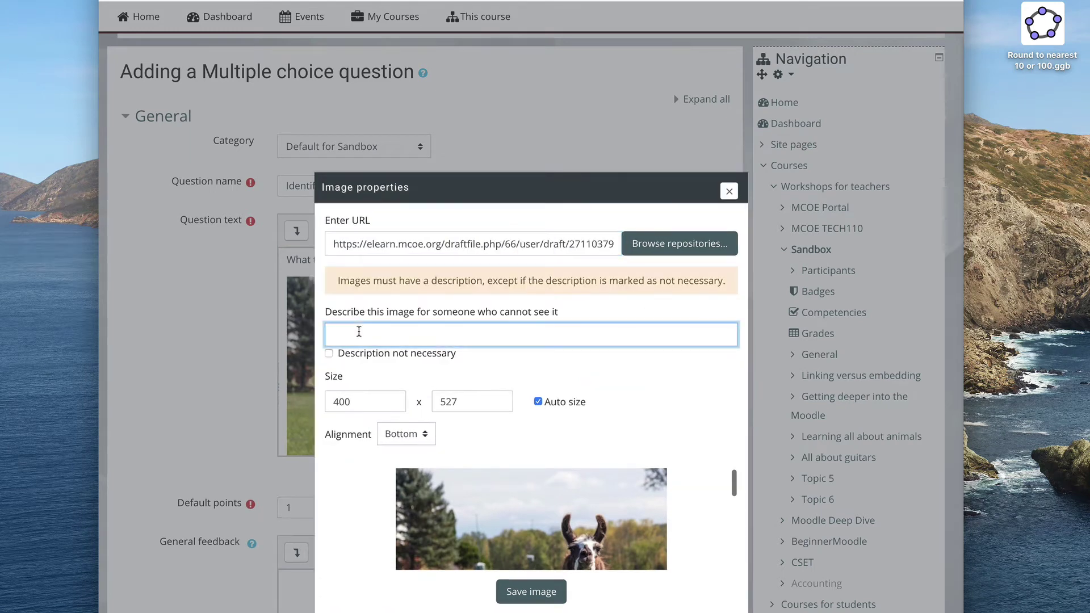
type("llama")
left_click(366, 396)
double_click(400, 386)
type("250")
key("Tab")
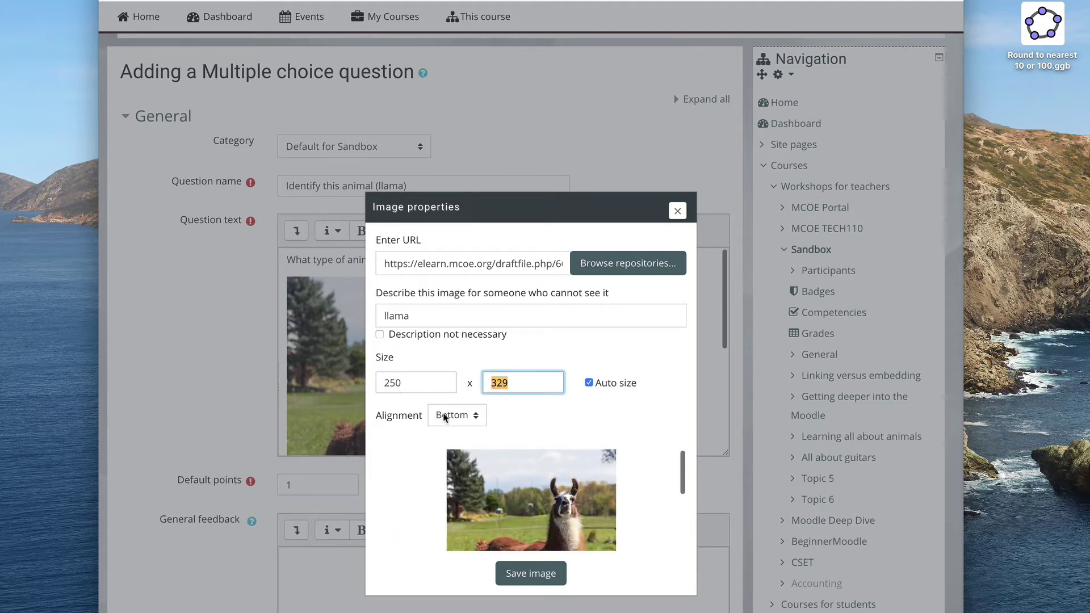
left_click(448, 415)
left_click(462, 479)
left_click(537, 574)
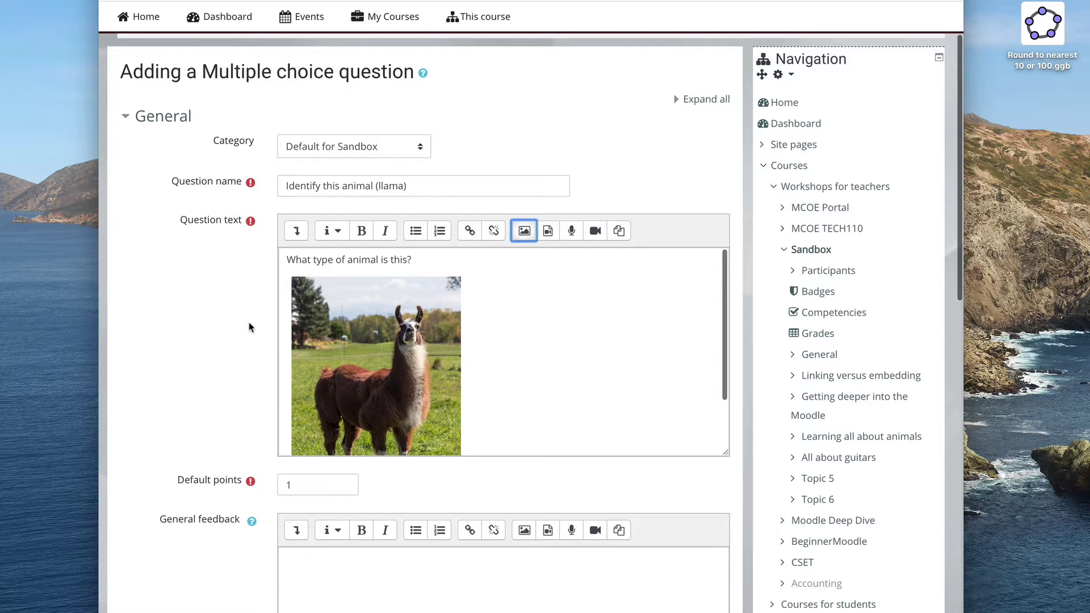
scroll(248, 328, "down", 5)
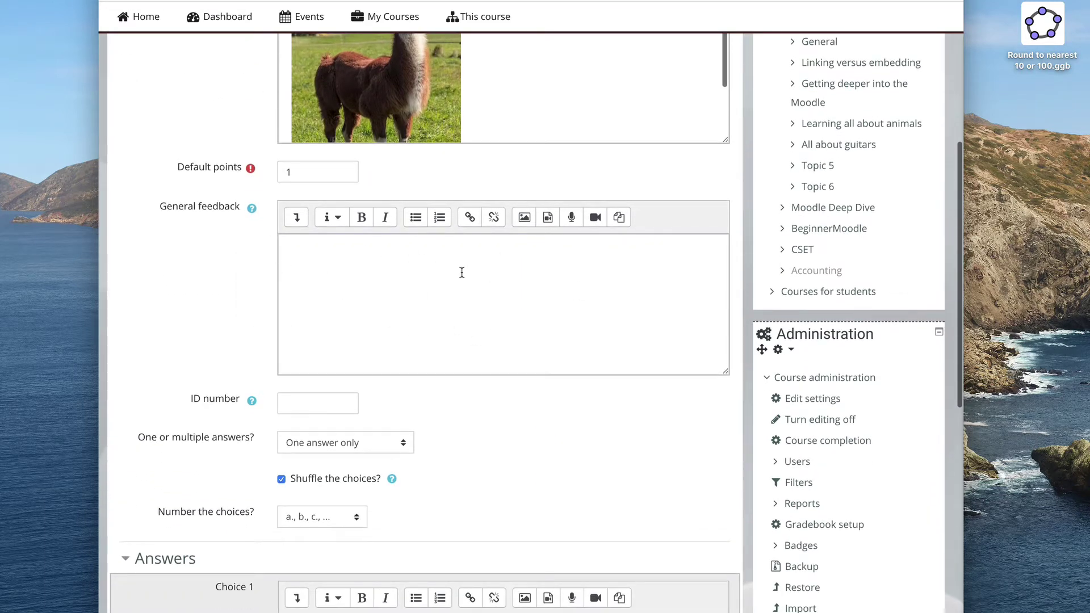
scroll(202, 238, "up", 2)
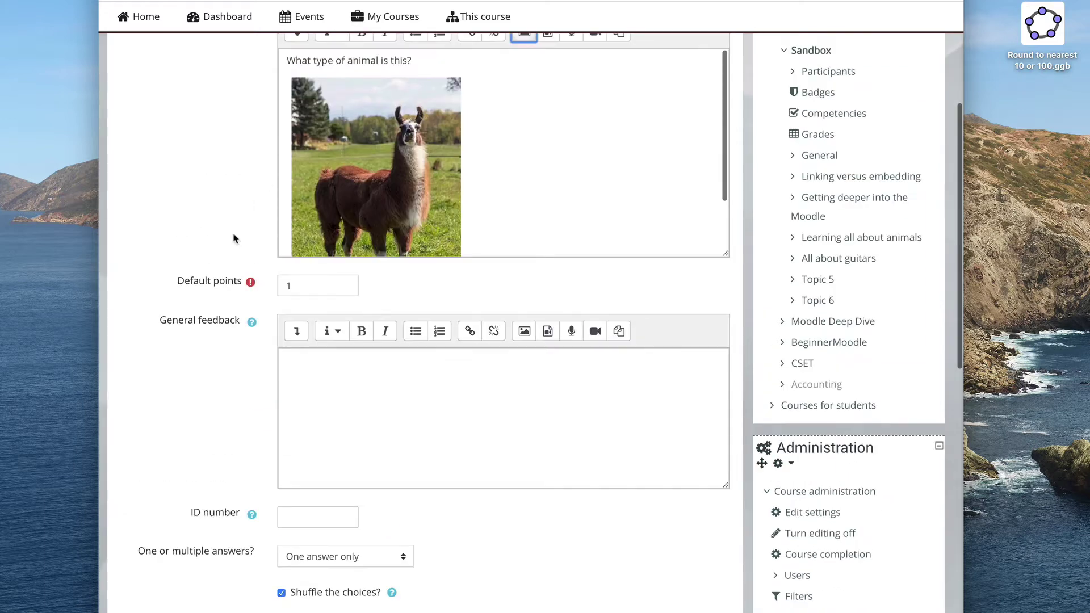
scroll(234, 238, "down", 4)
scroll(235, 238, "down", 2)
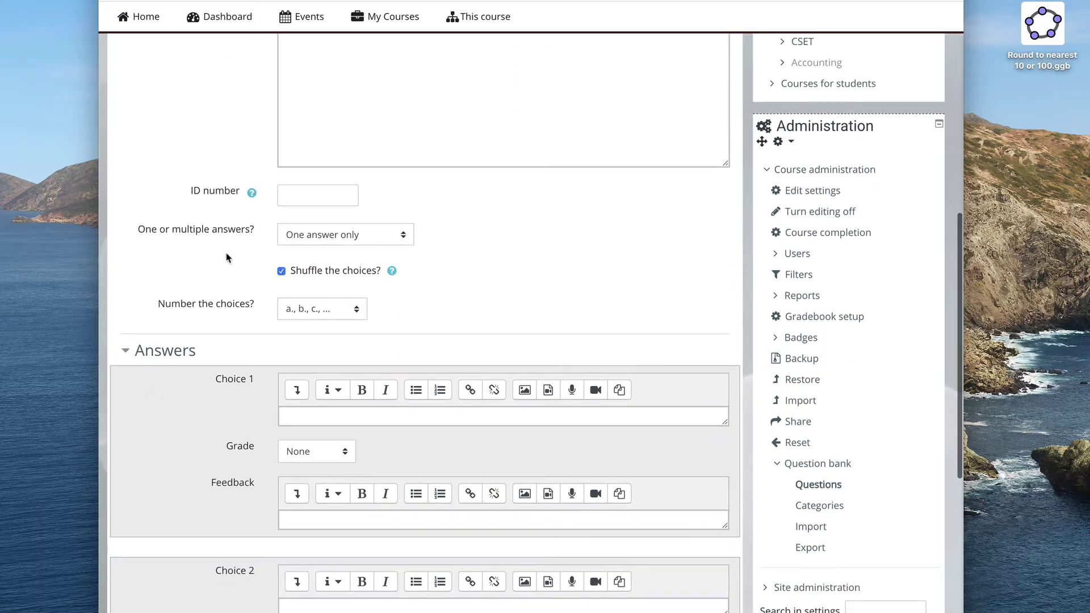
left_click(339, 238)
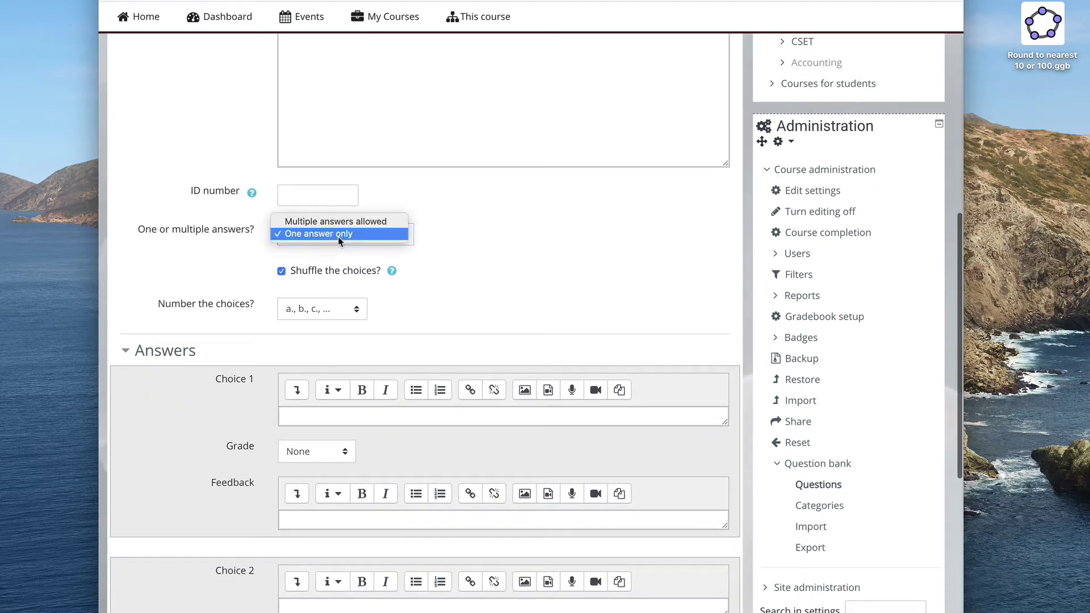
left_click(499, 237)
scroll(195, 258, "down", 3)
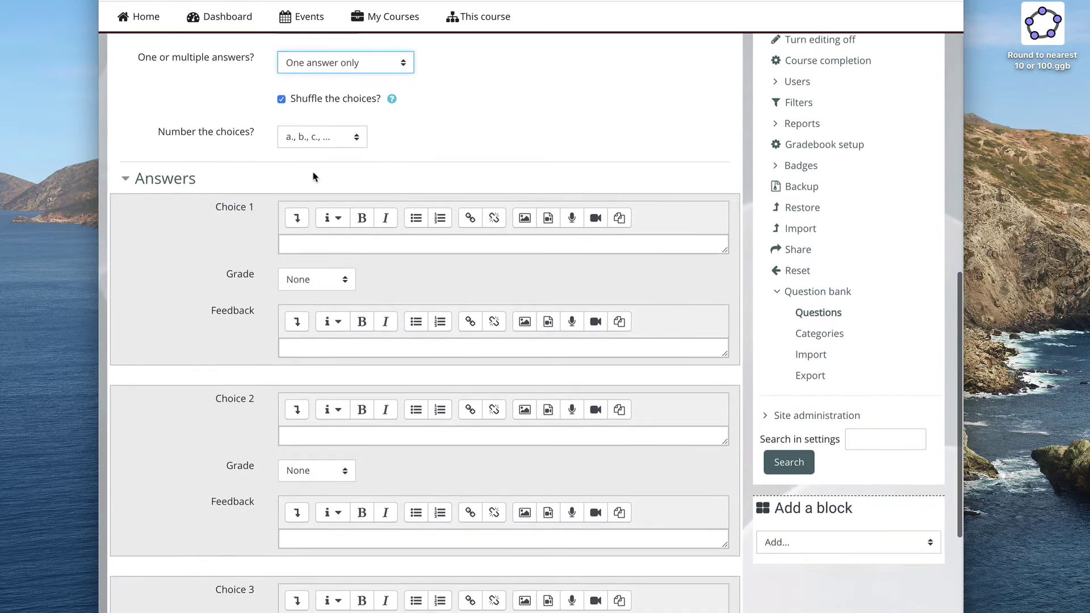
left_click(359, 138)
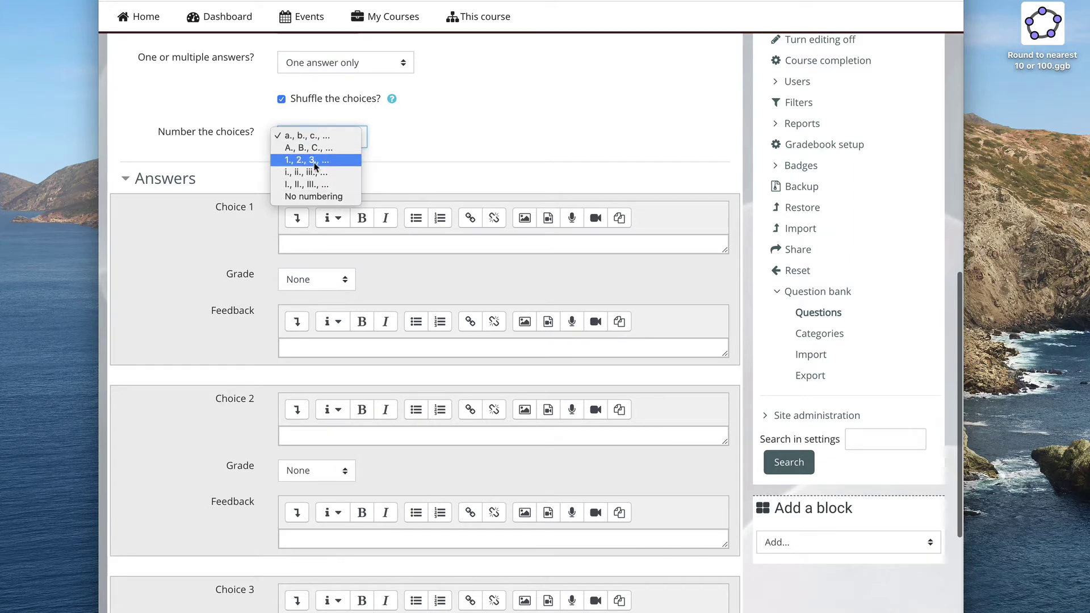
left_click(306, 135)
scroll(232, 145, "up", 3)
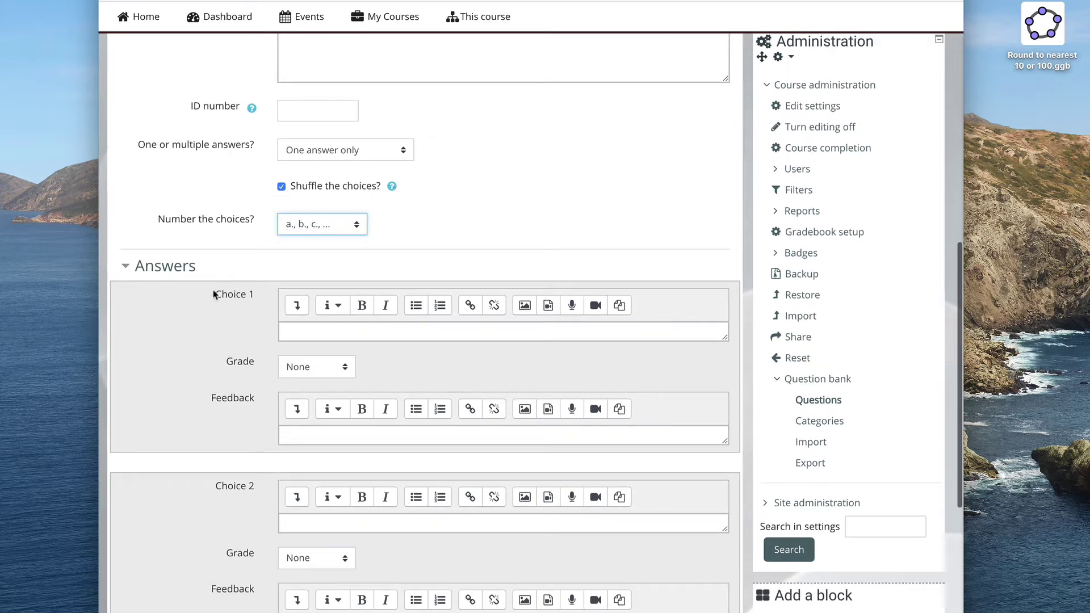
scroll(214, 293, "down", 2)
Enter llama as the first answer choice.
left_click(293, 264)
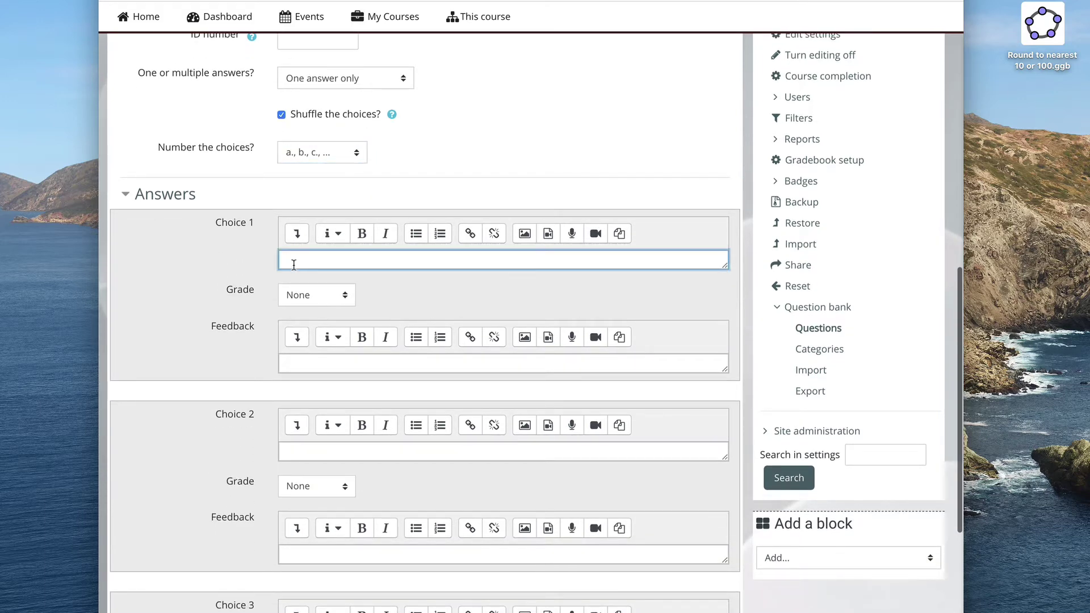
type("llama")
scroll(177, 238, "down", 2)
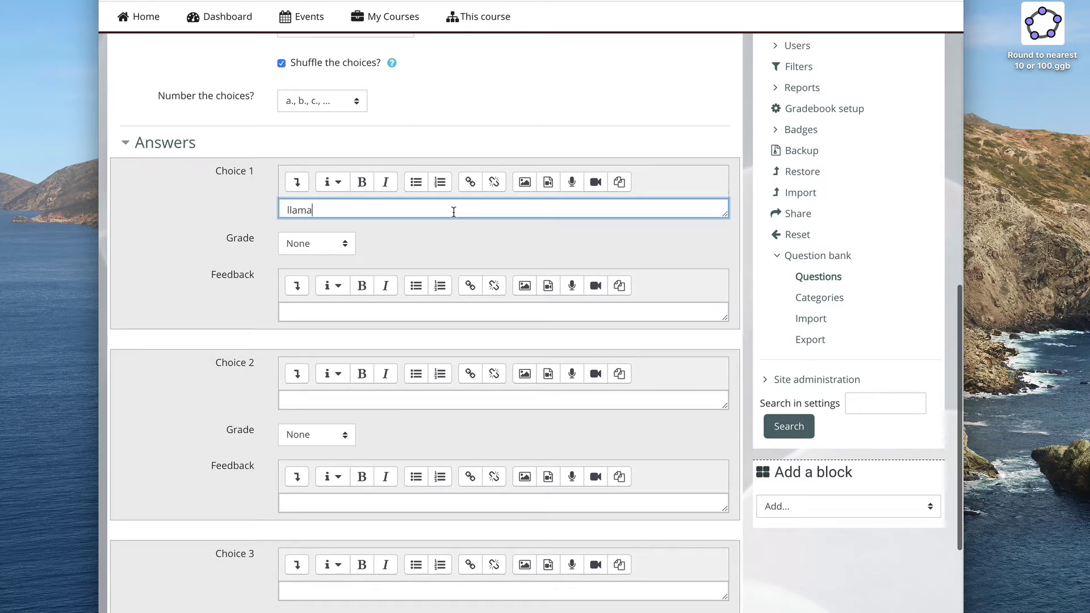
left_click(296, 181)
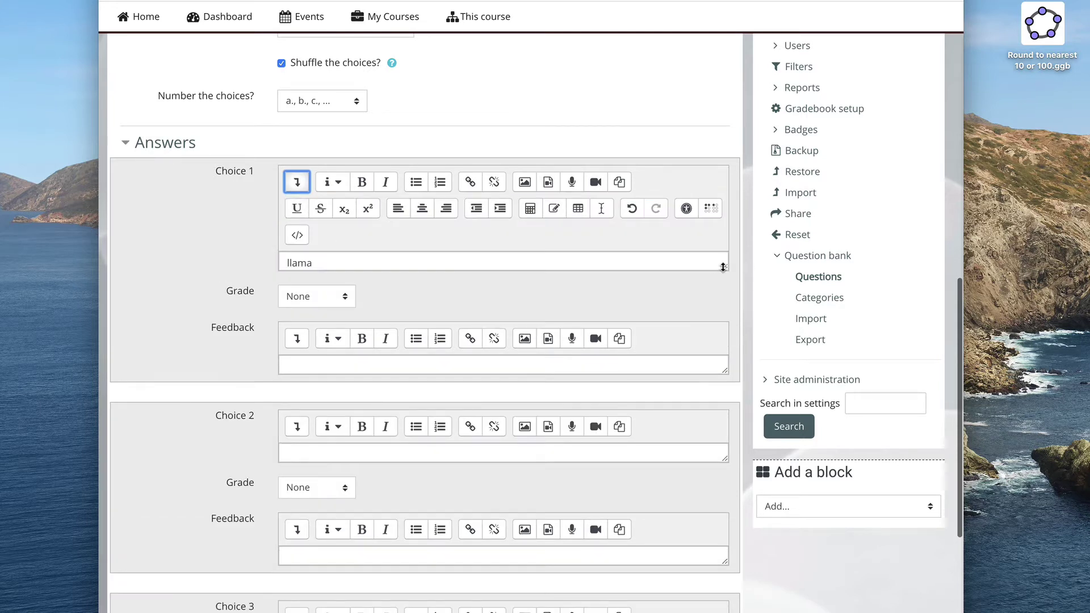
left_click_drag(727, 267, 726, 412)
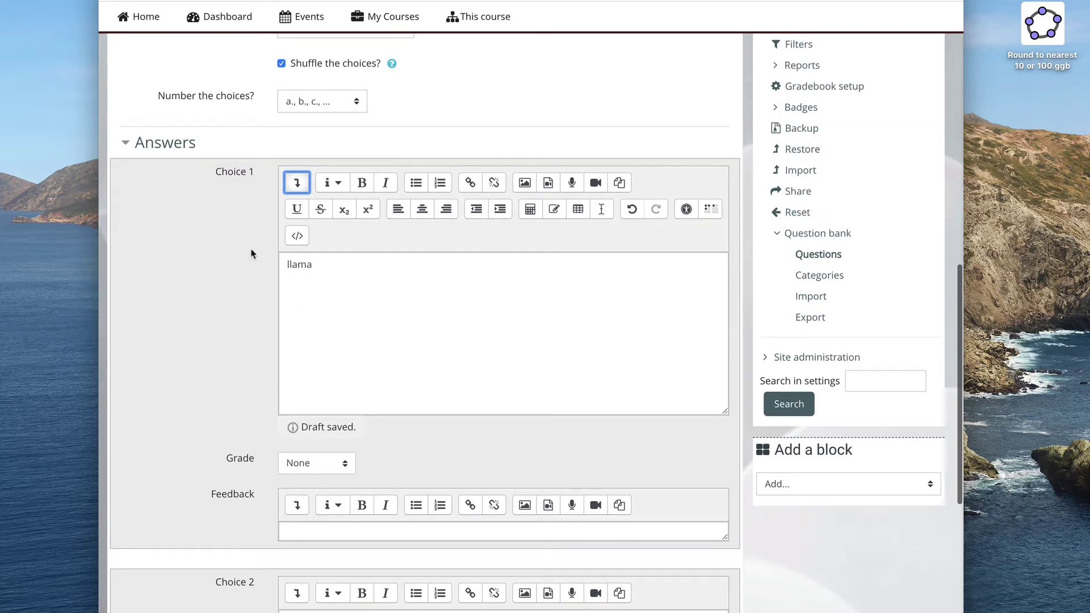
left_click(296, 183)
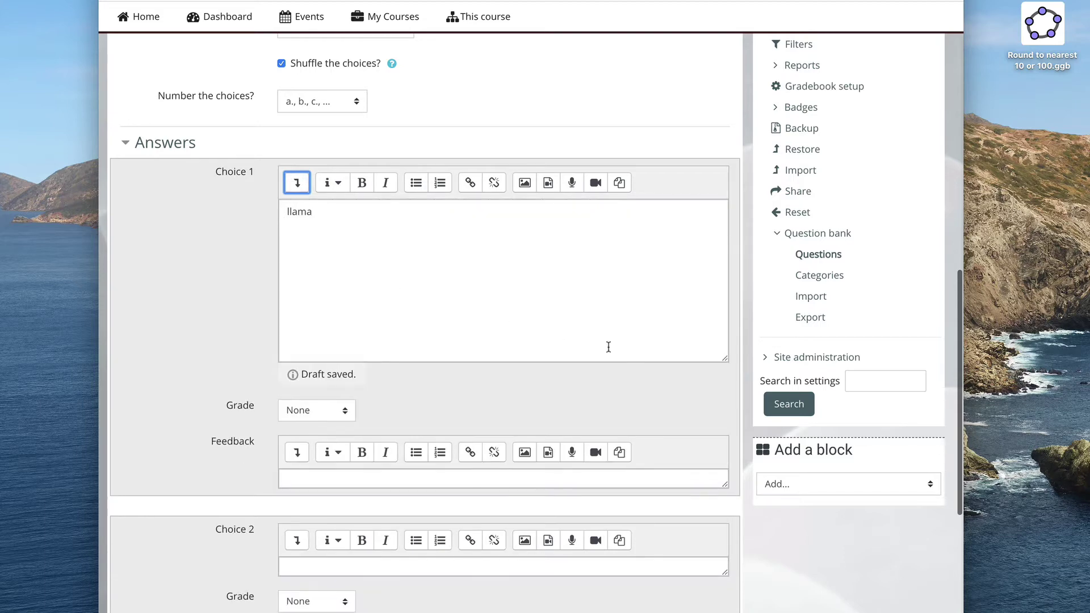
left_click_drag(723, 357, 674, 233)
Give the llama answer a 100% grade and 'Correct!!!!!' feedback.
left_click(327, 263)
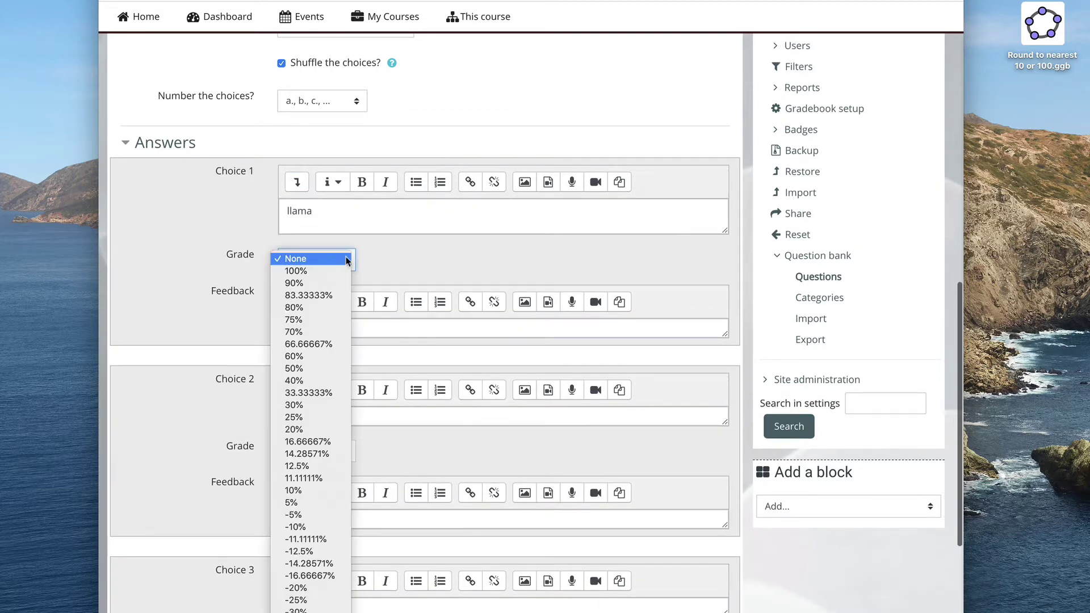
left_click(300, 272)
left_click(295, 327)
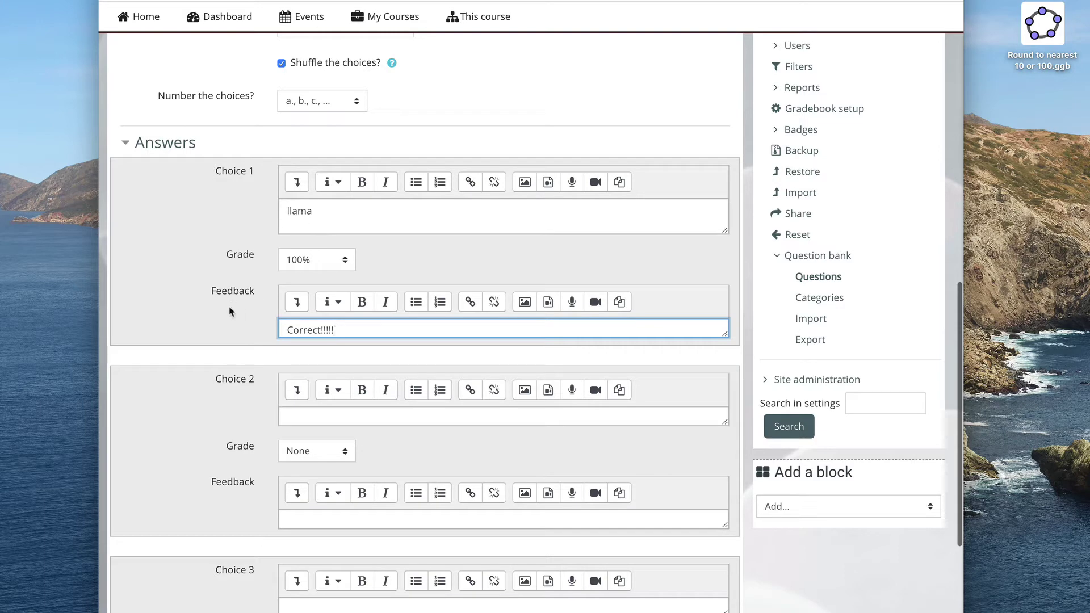
scroll(231, 311, "down", 2)
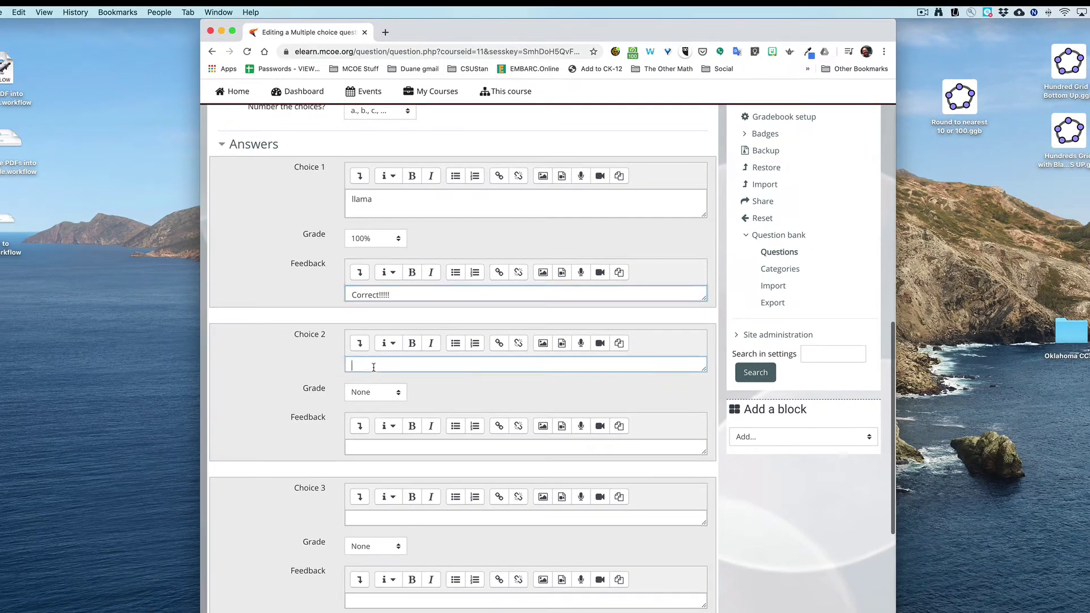
Set up cat as the second choice with no credit.
left_click(313, 416)
left_click(376, 391)
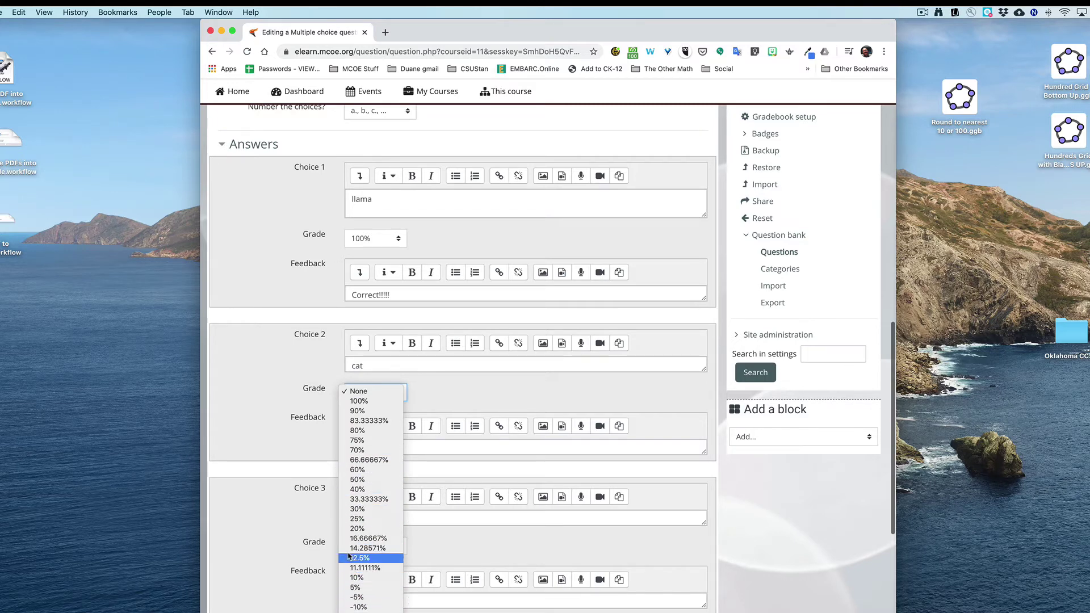
left_click(333, 386)
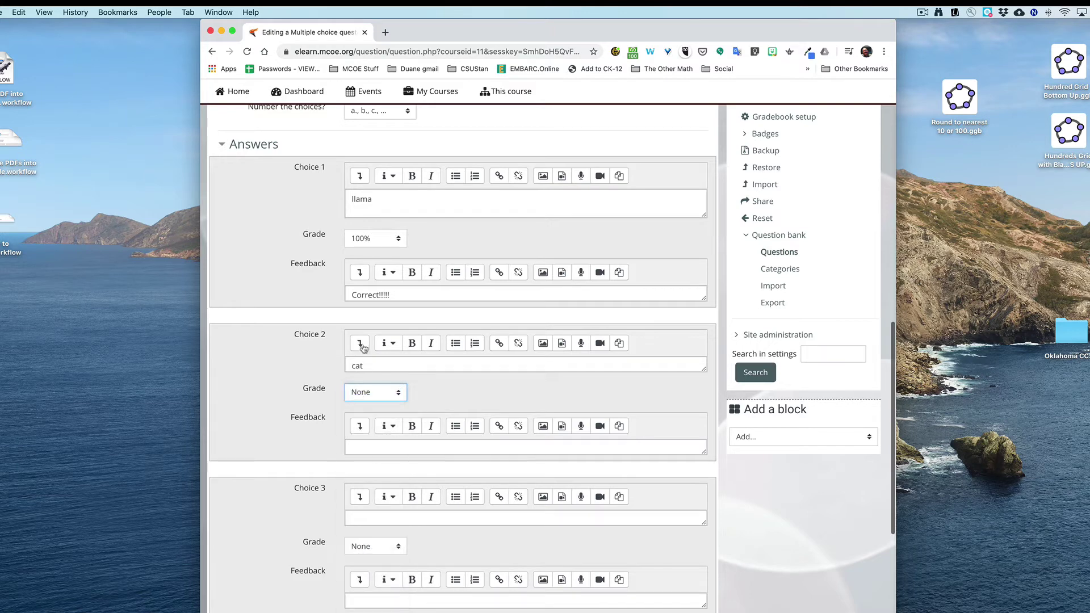
scroll(307, 392, "down", 2)
scroll(306, 390, "down", 1)
left_click(381, 323)
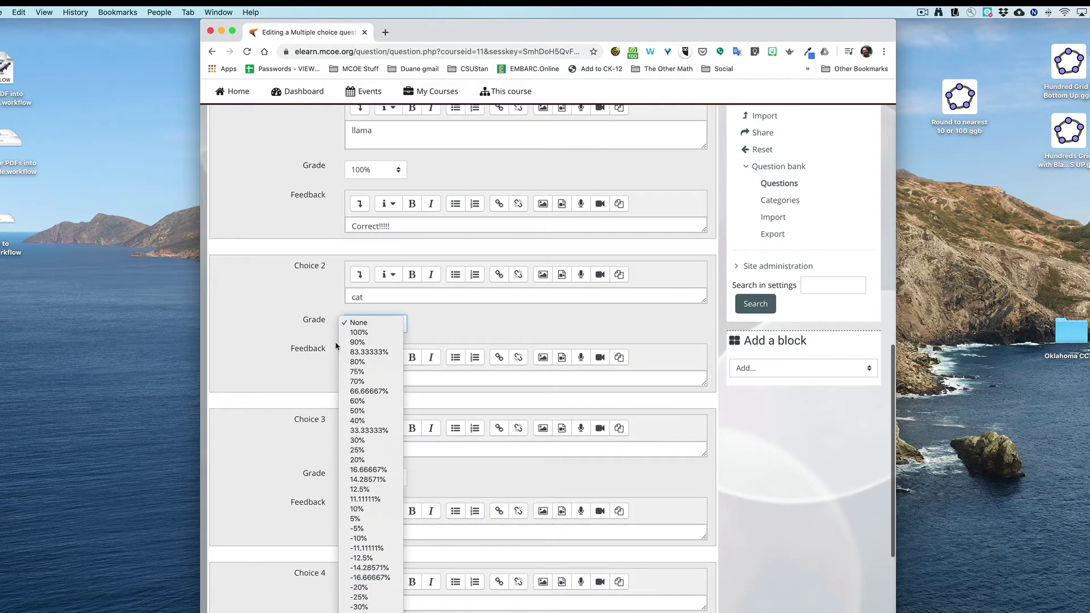
left_click(298, 339)
scroll(317, 332, "down", 2)
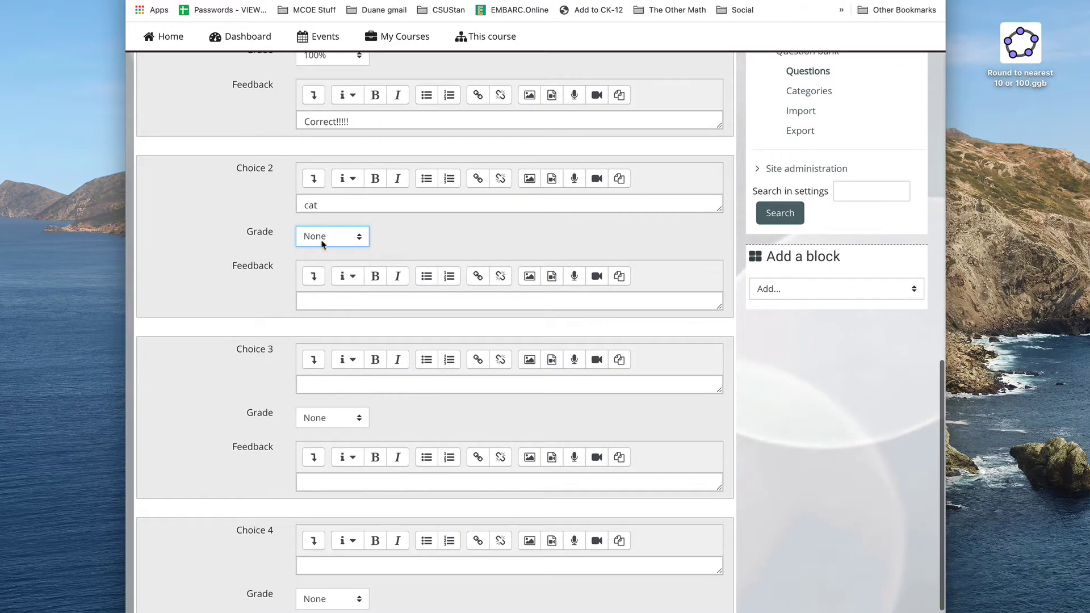
scroll(232, 283, "down", 2)
Enter dog and chicken as the third and fourth answer choices.
left_click(337, 322)
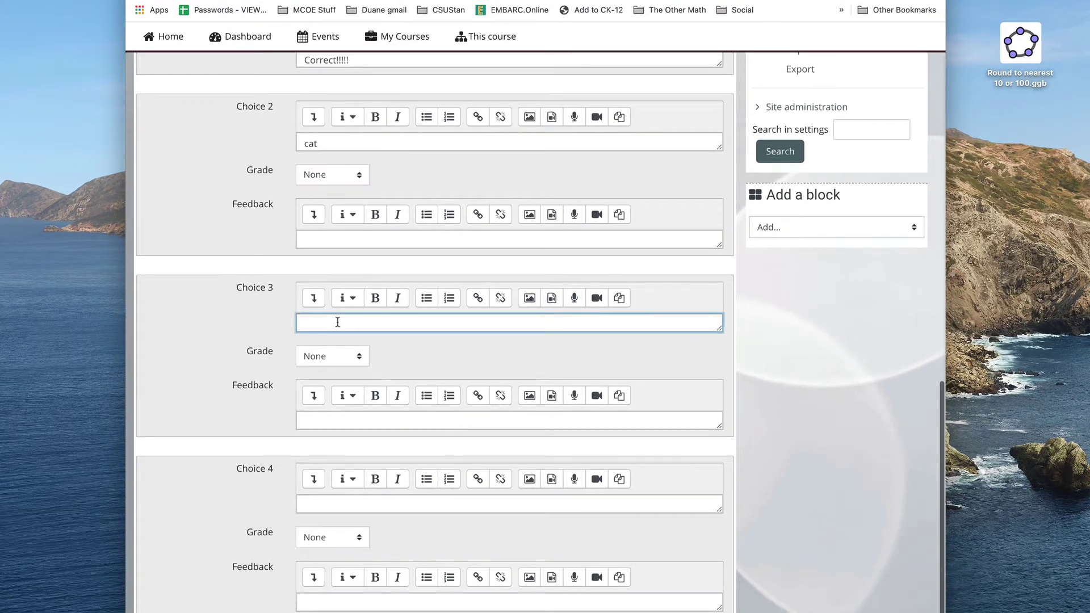
type("dog")
scroll(256, 368, "down", 5)
left_click(317, 369)
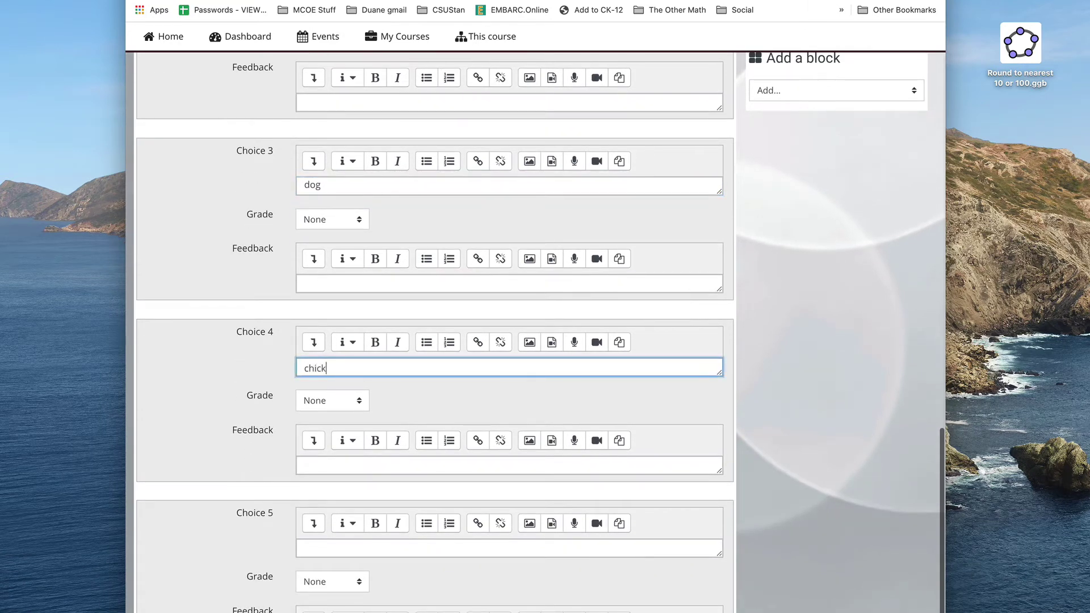
scroll(176, 409, "down", 9)
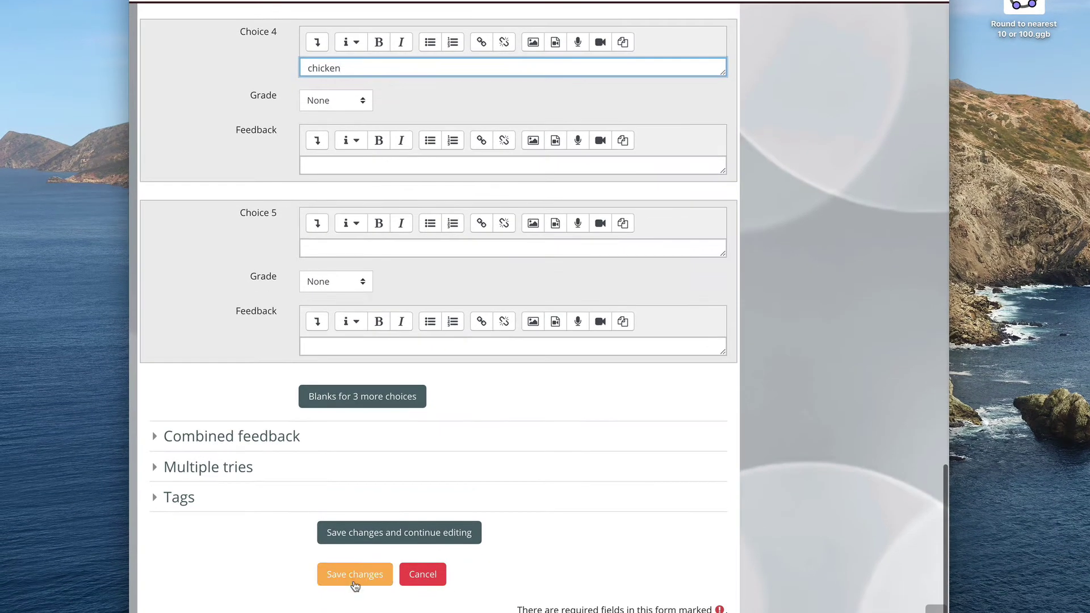
Save the llama question and preview it, reviewing choices llama, chicken, cat and dog.
left_click(354, 580)
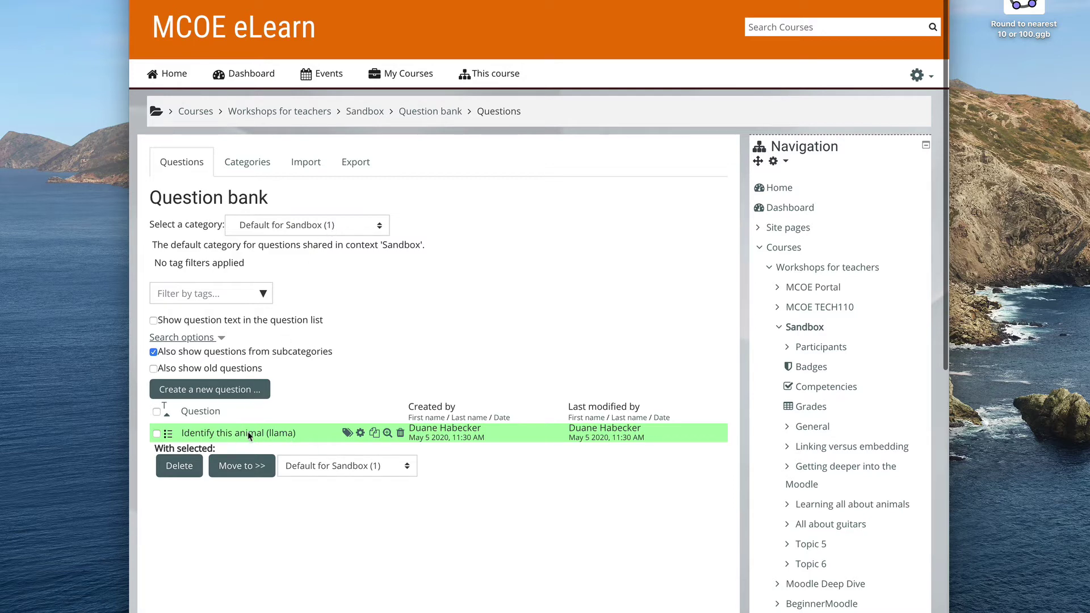
left_click(387, 433)
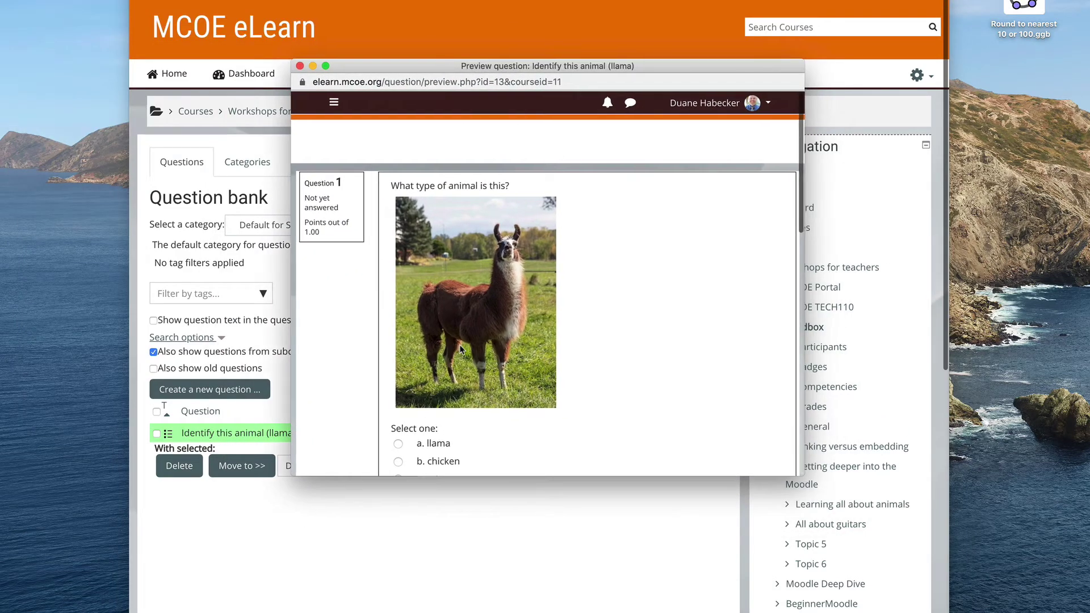
scroll(460, 348, "down", 5)
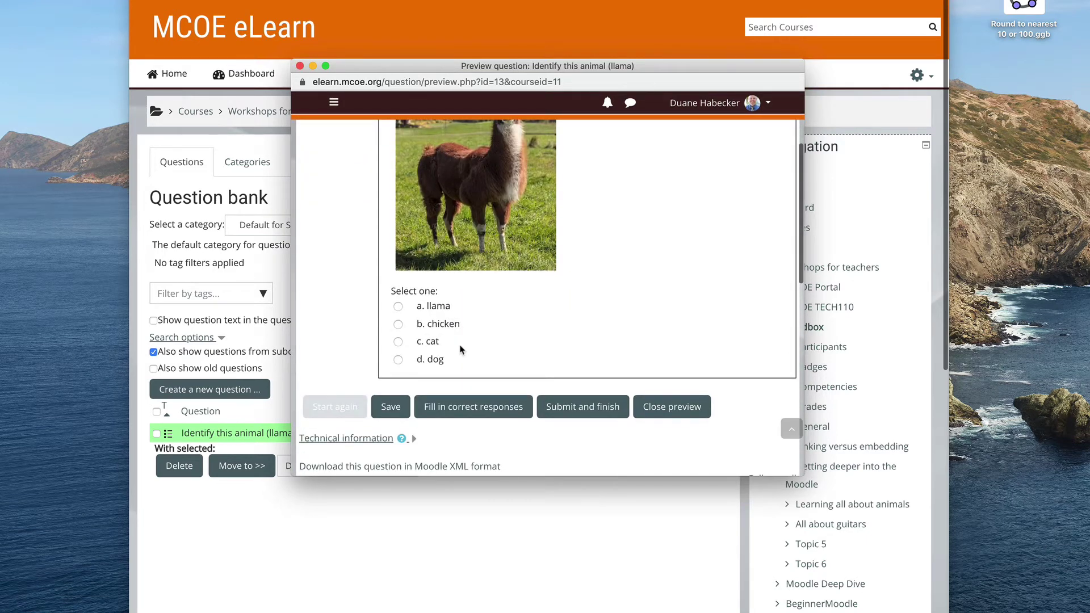
scroll(460, 349, "up", 3)
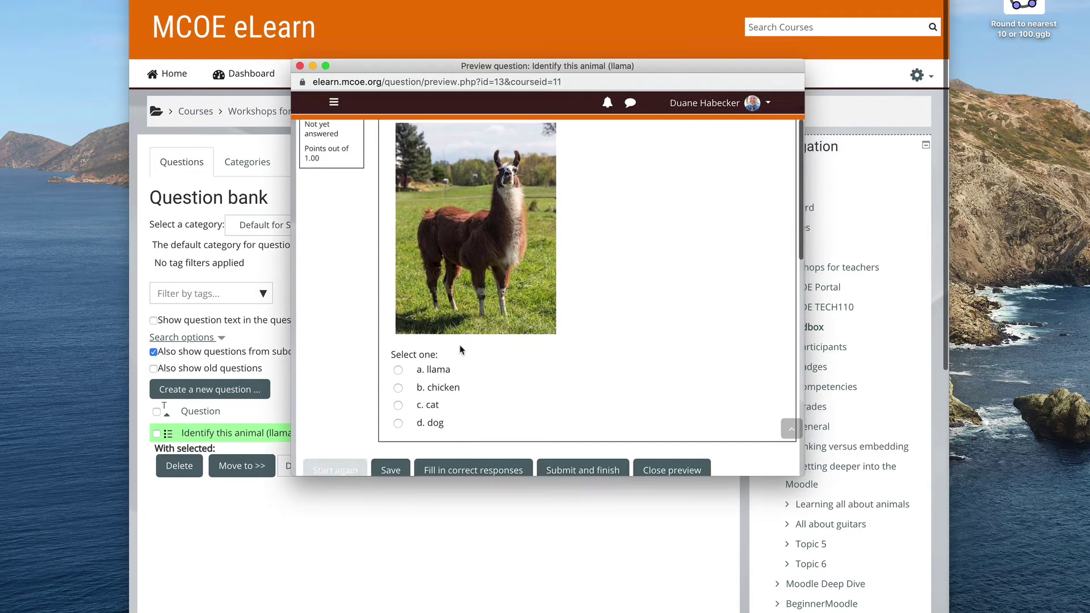
scroll(461, 349, "down", 2)
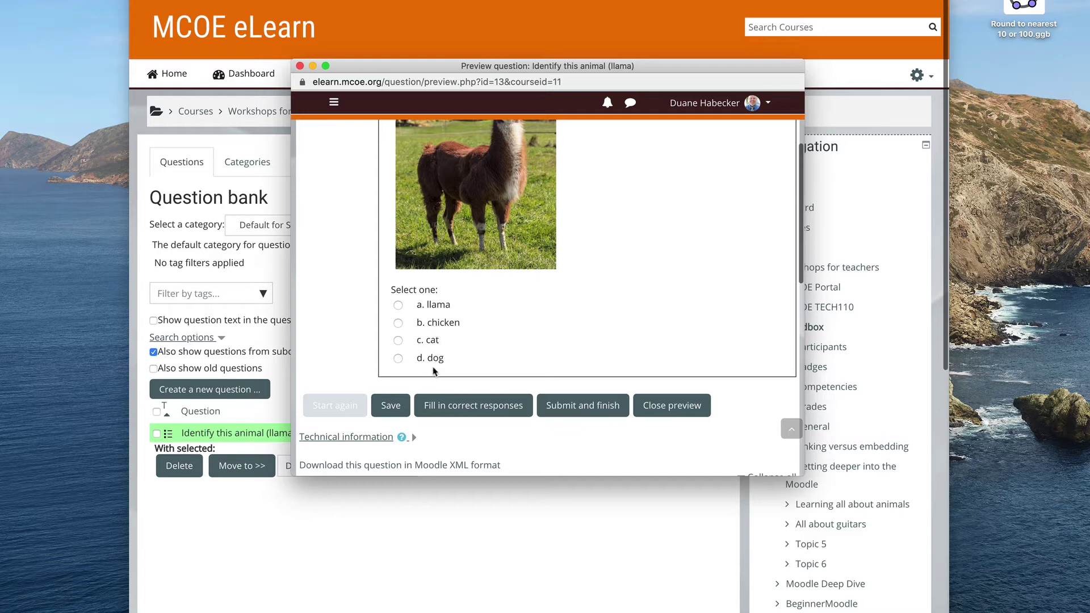
scroll(434, 336, "down", 1)
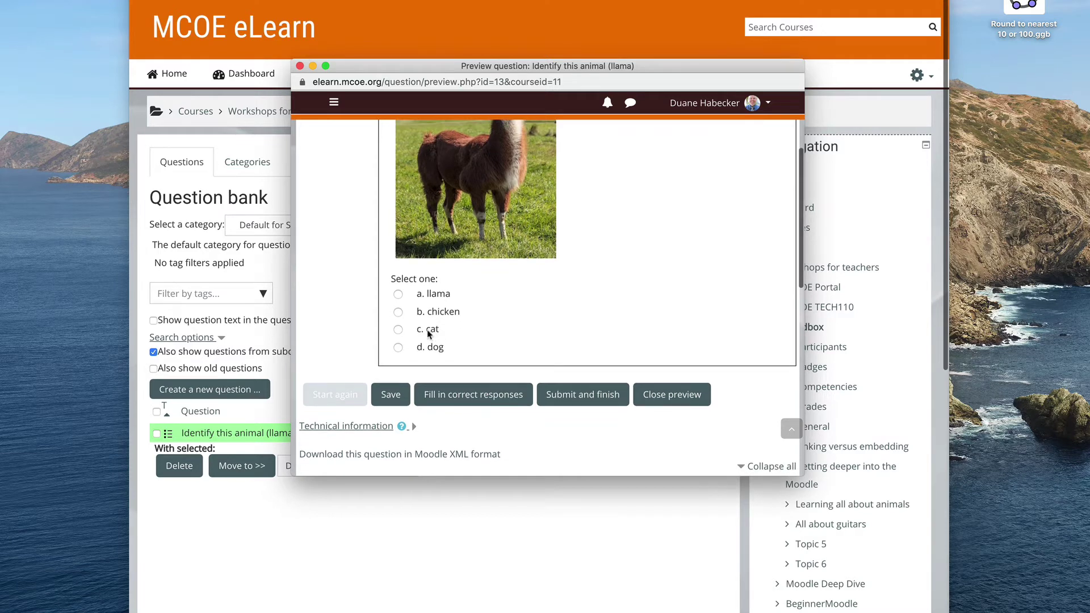
Answer cat in the preview and submit it for grading.
left_click(420, 330)
left_click(395, 400)
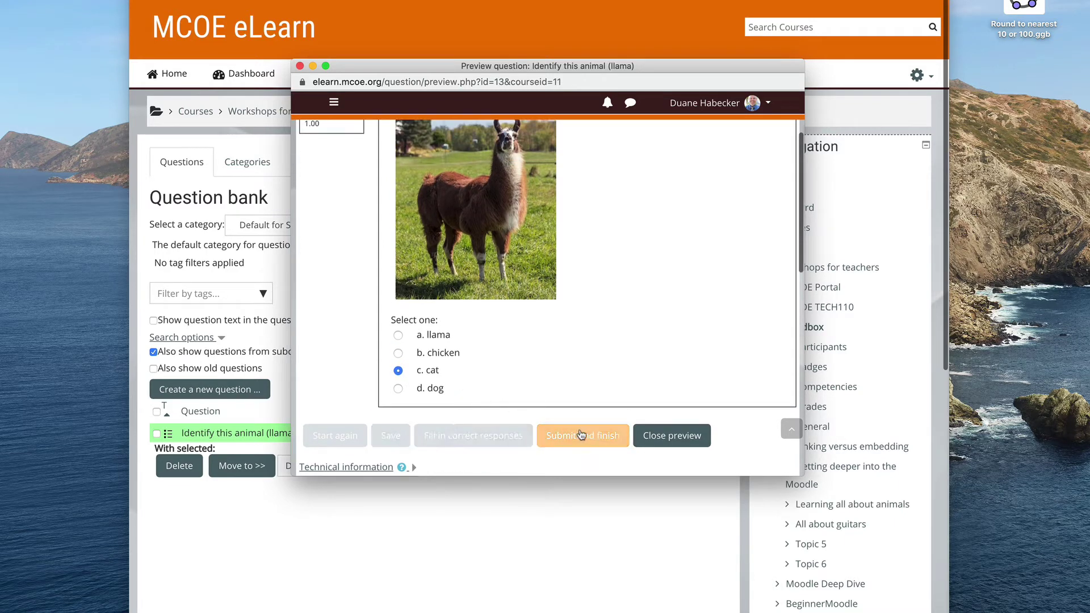
left_click(583, 436)
scroll(378, 369, "down", 3)
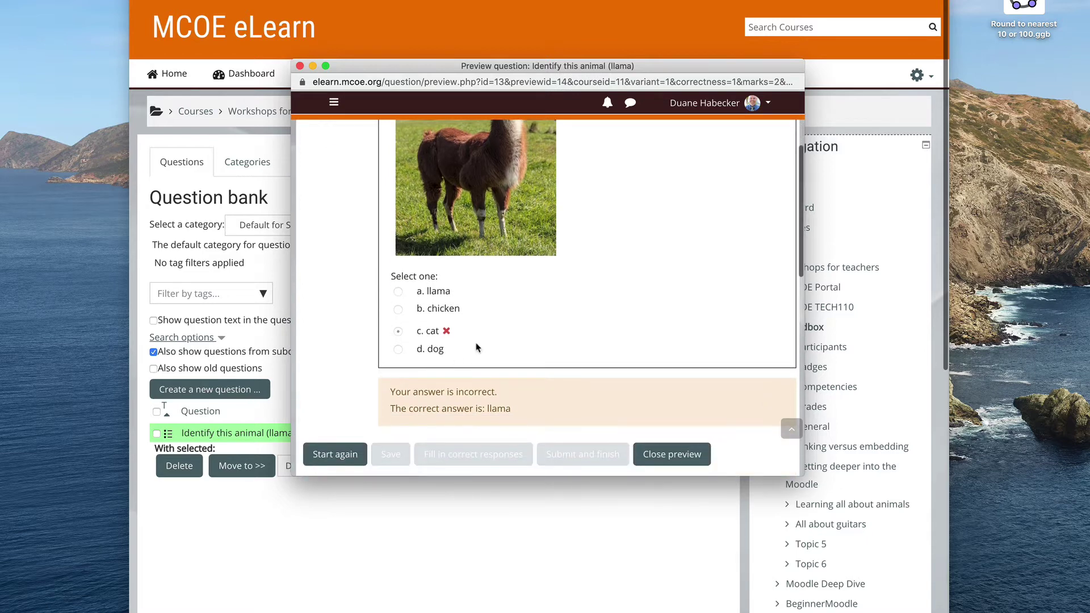
scroll(451, 363, "down", 1)
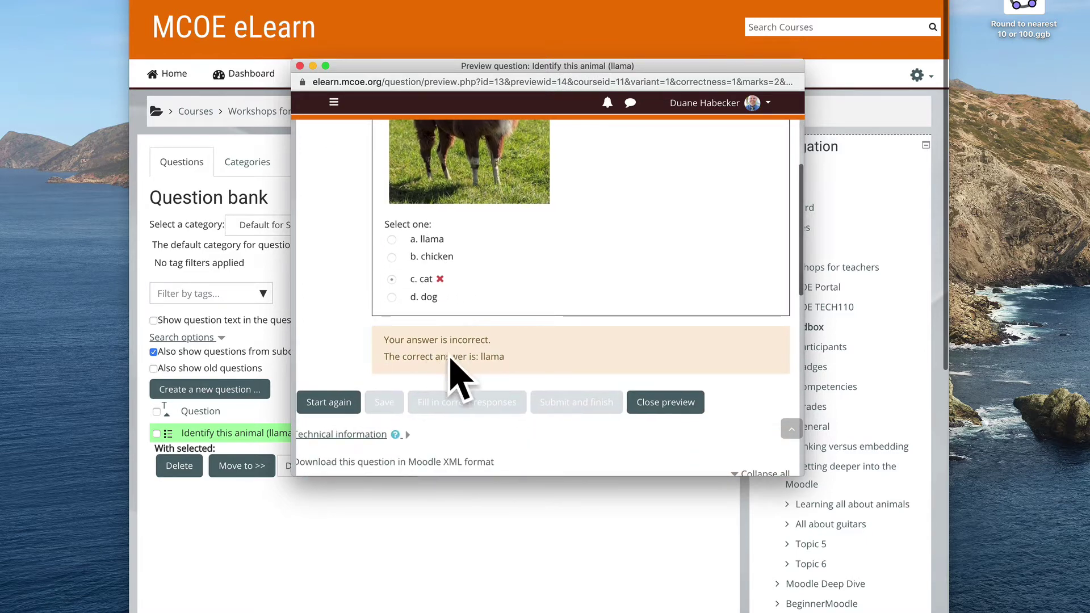
Restart the preview, choose llama, and submit and finish.
left_click(344, 402)
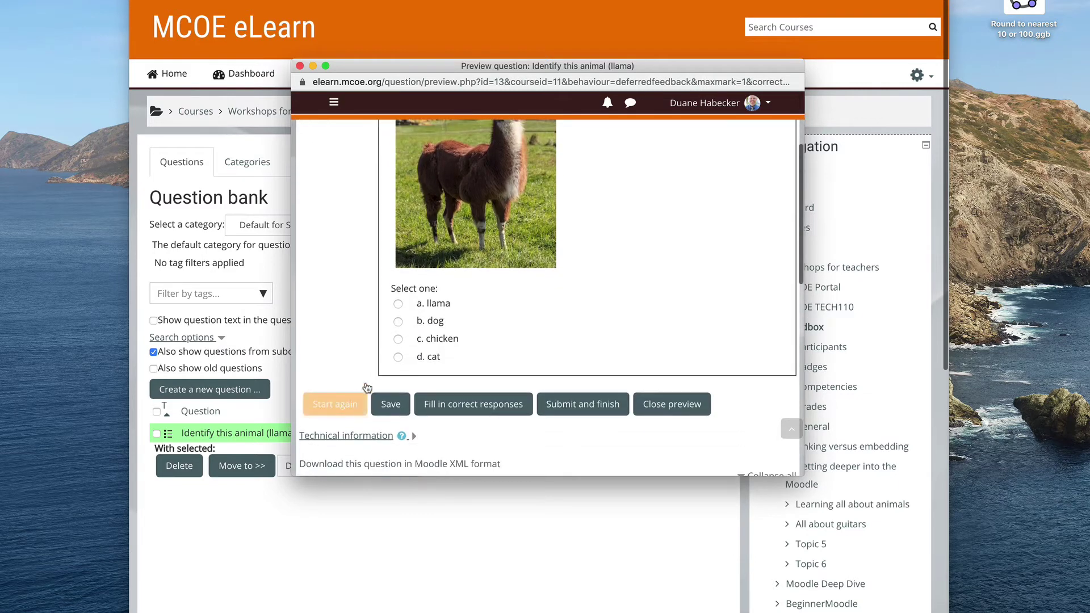
left_click(398, 304)
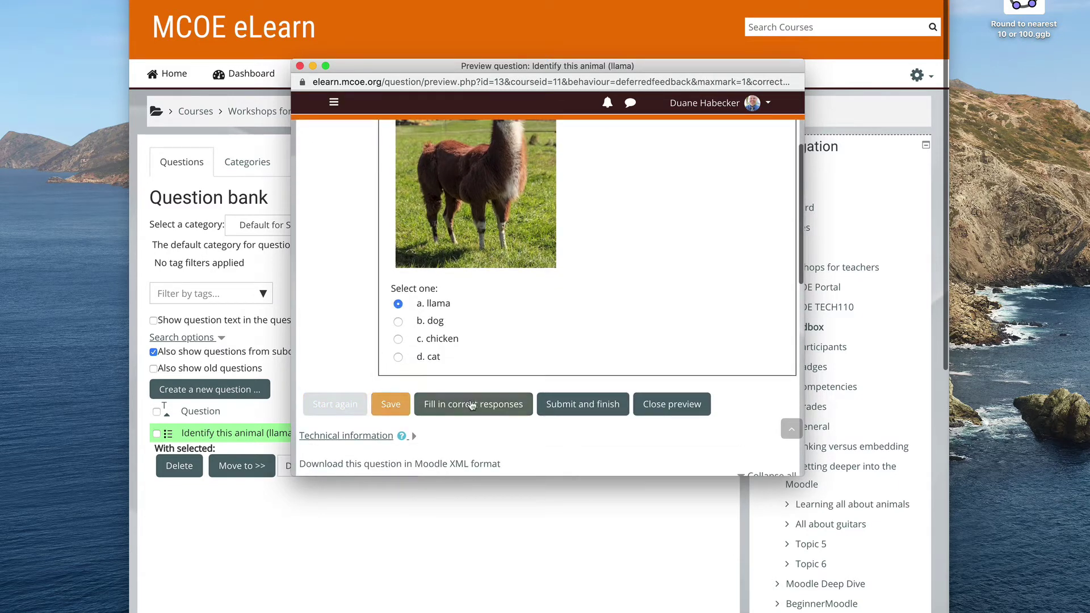
left_click(590, 408)
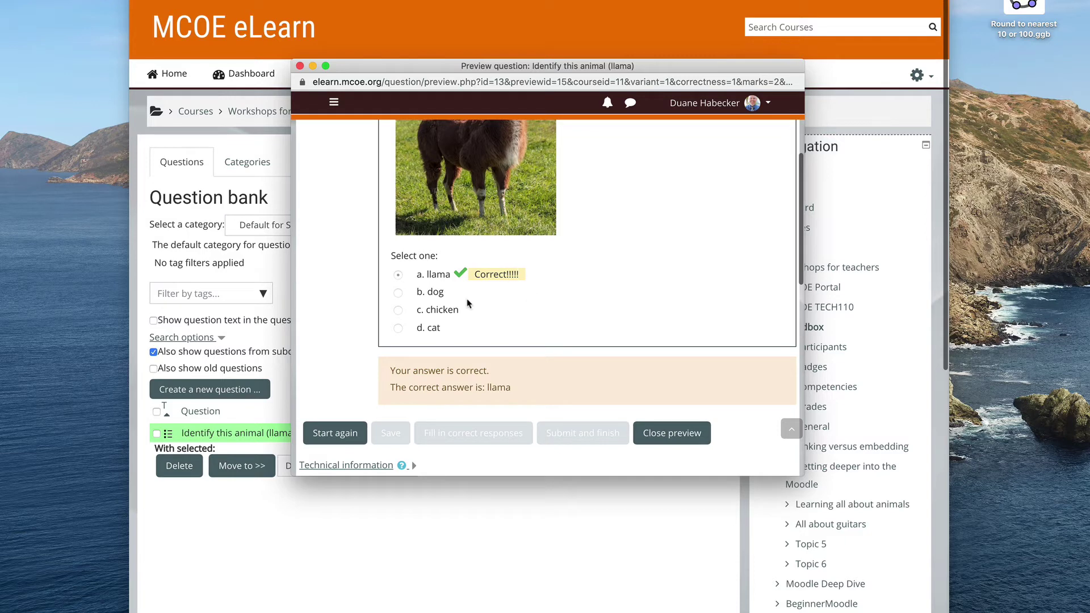
Close the preview and add a new True/False question.
left_click(672, 433)
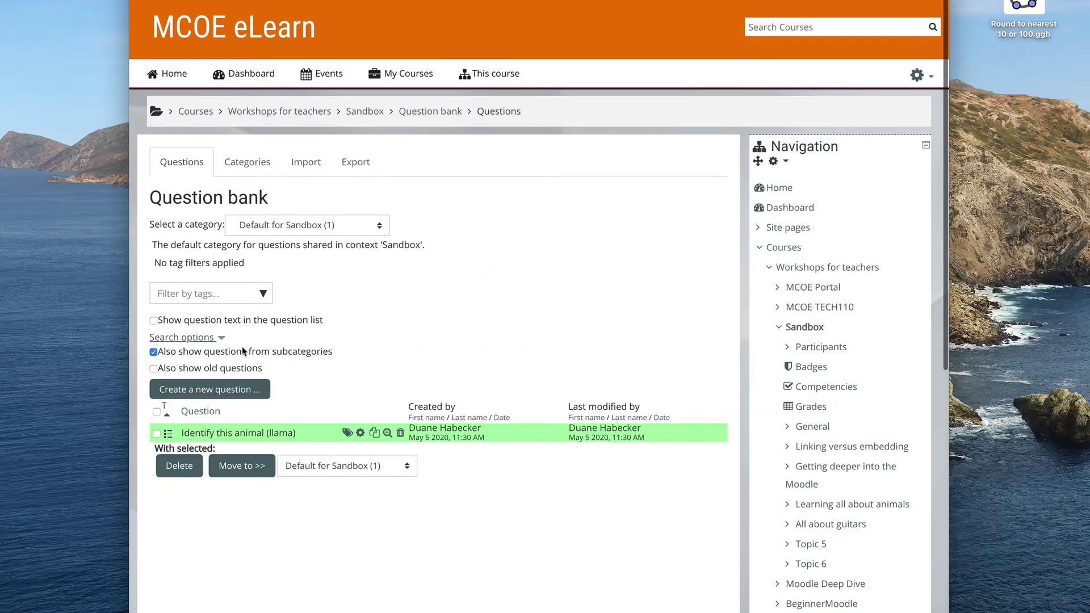
scroll(210, 353, "down", 1)
left_click(184, 357)
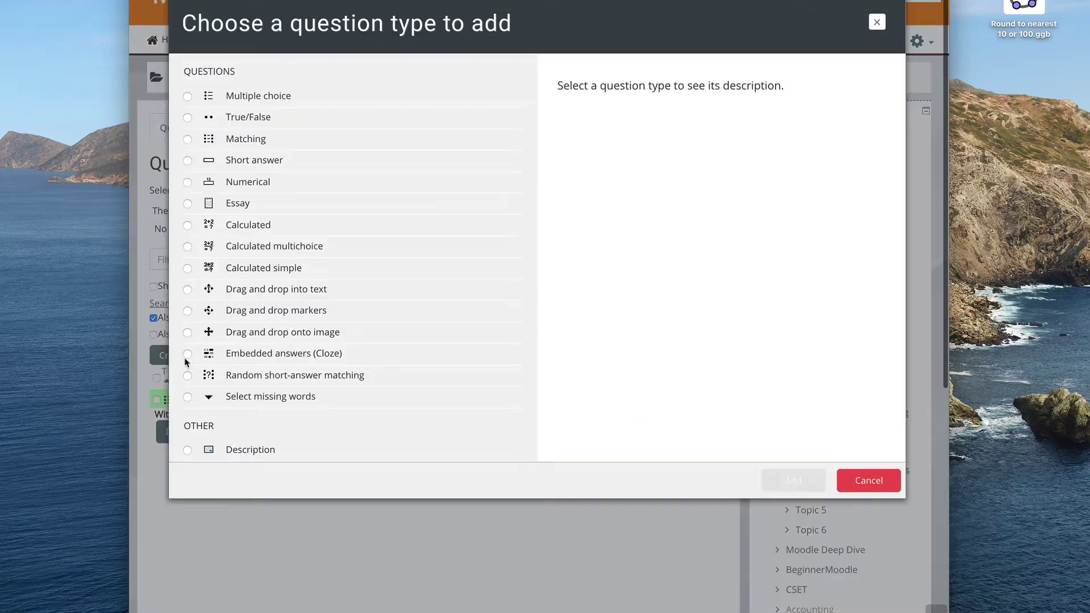
left_click(188, 97)
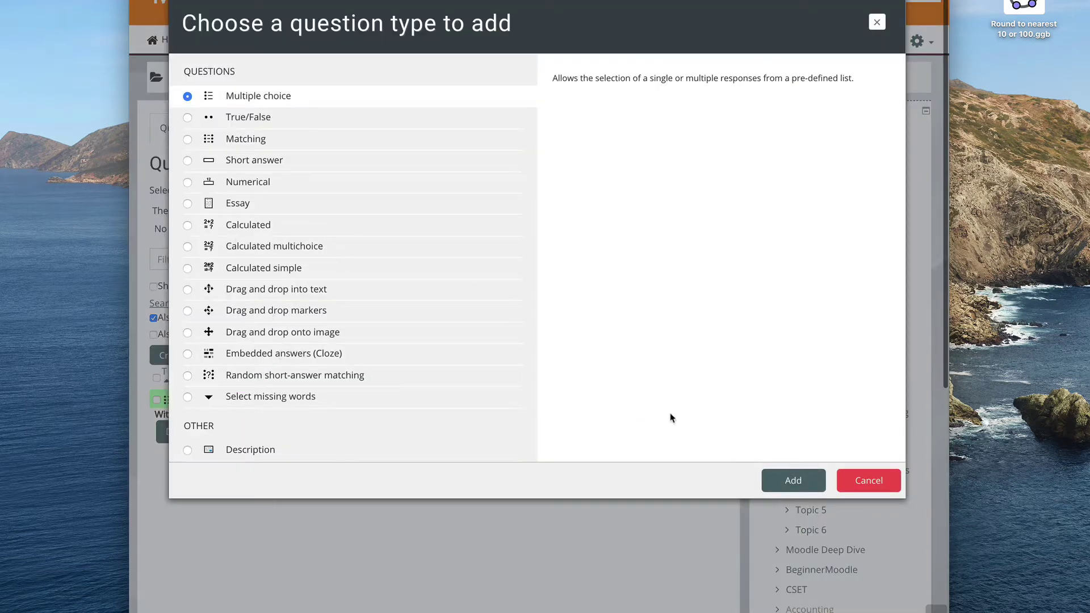
left_click(187, 117)
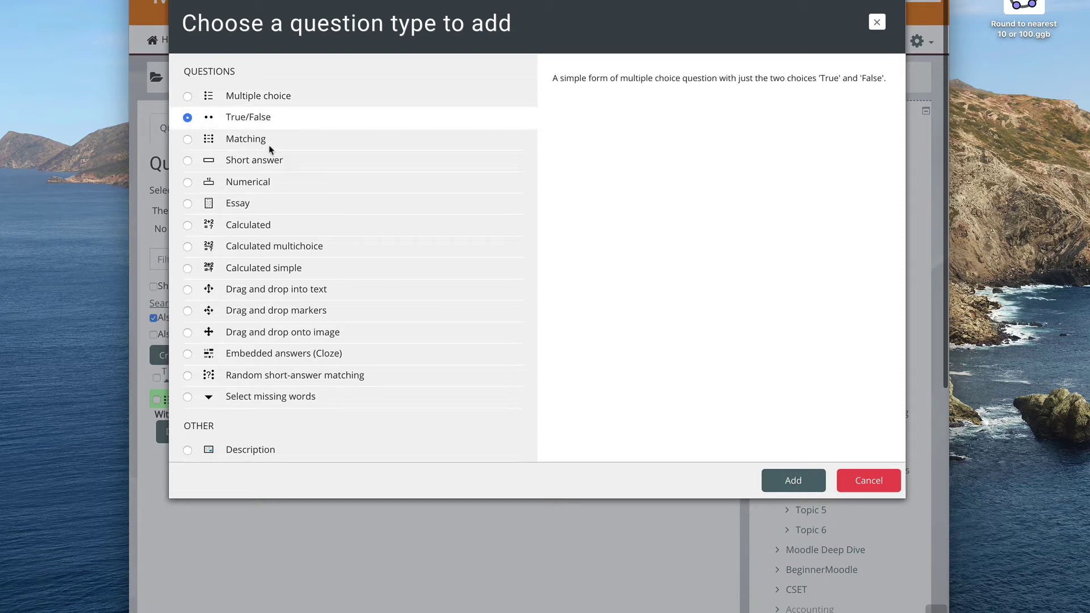
left_click(794, 481)
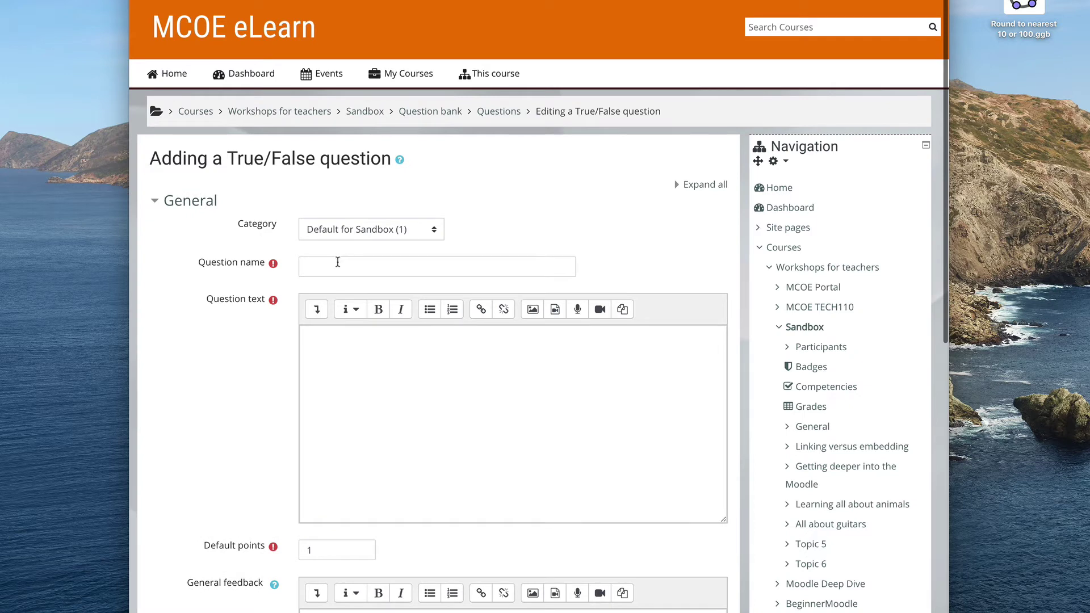
Name it 'T/F This animal is an alpaca' and ask whether the alpaca claim is true or false, fixing a typo.
left_click(338, 262)
type("T/F")
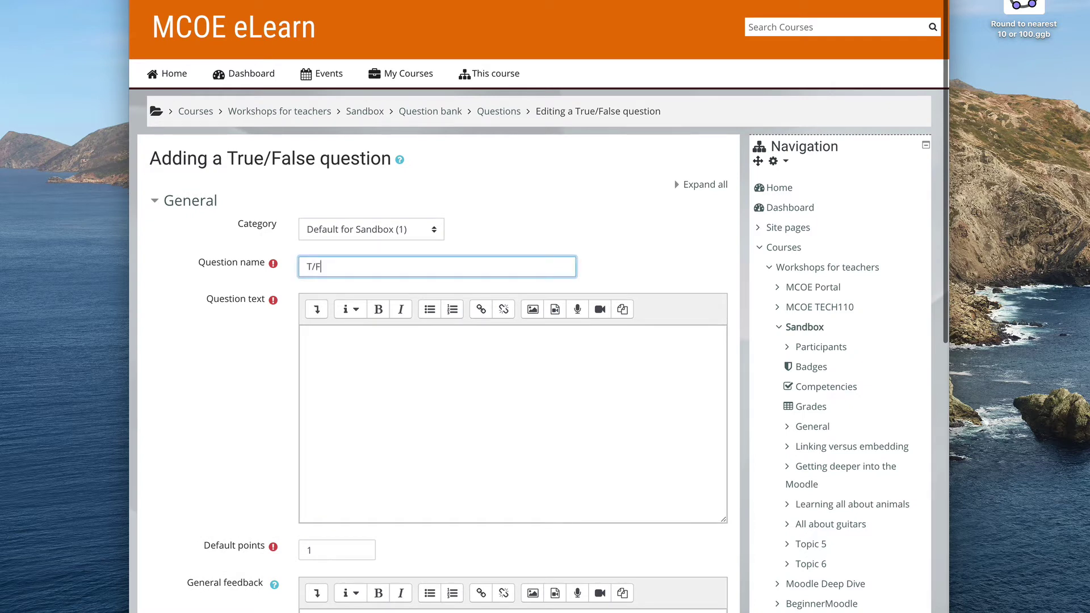
type(" This animal is an alpac")
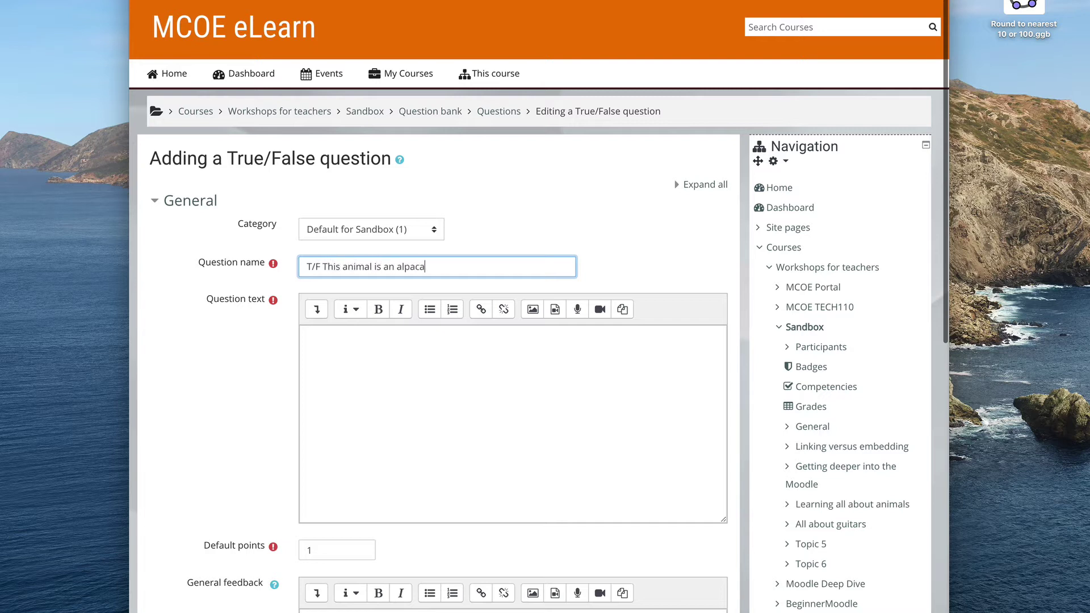
type("a")
scroll(348, 236, "down", 3)
left_click(348, 236)
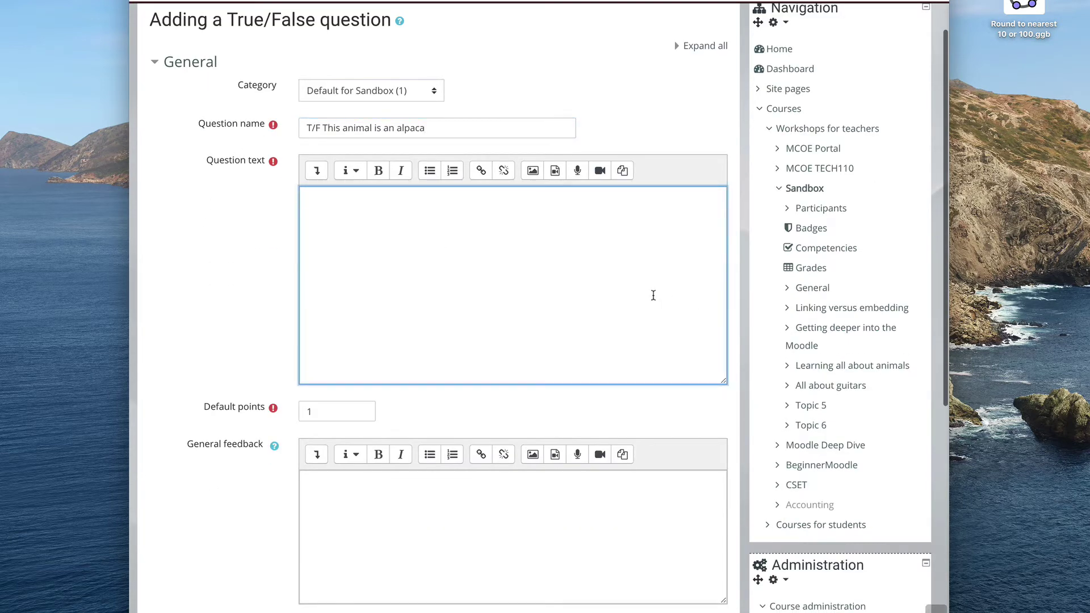
type("Claire thinks this animal is an")
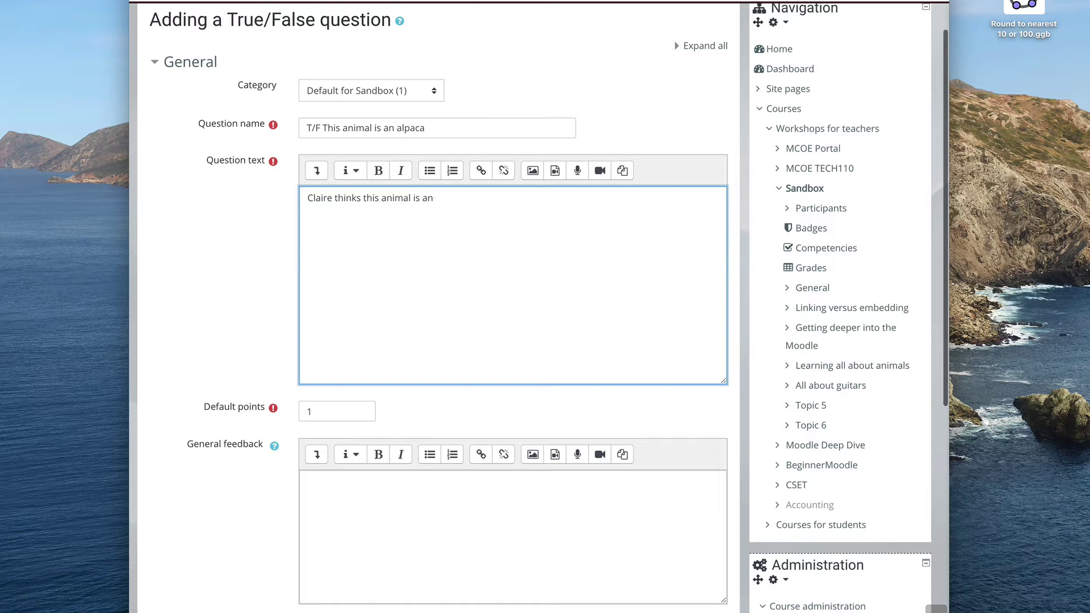
type(" alpaca. Is her stament true o")
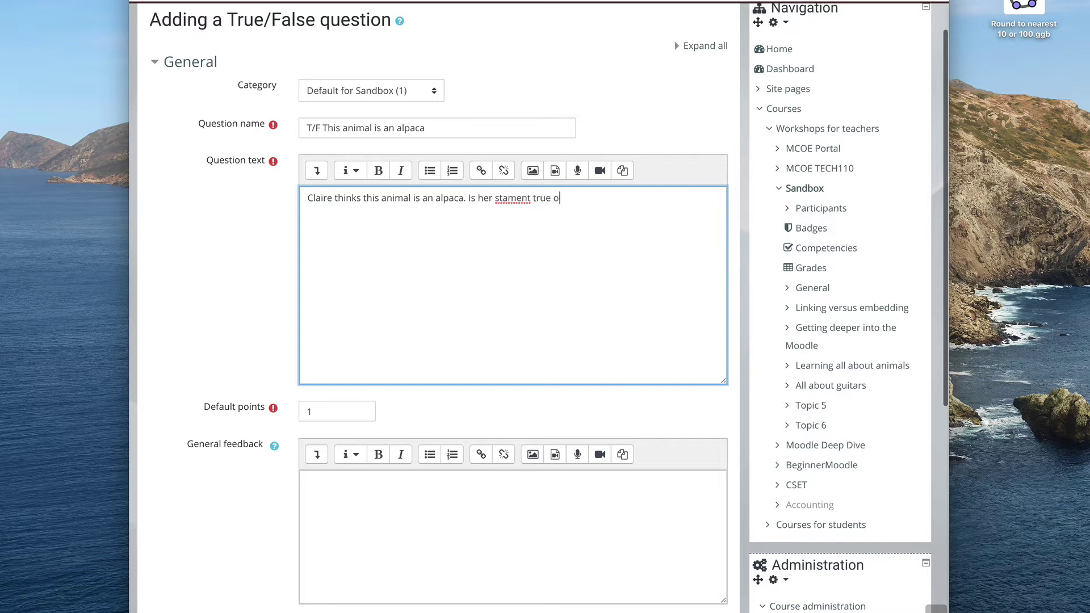
type("r false?")
left_click(507, 198)
type("te")
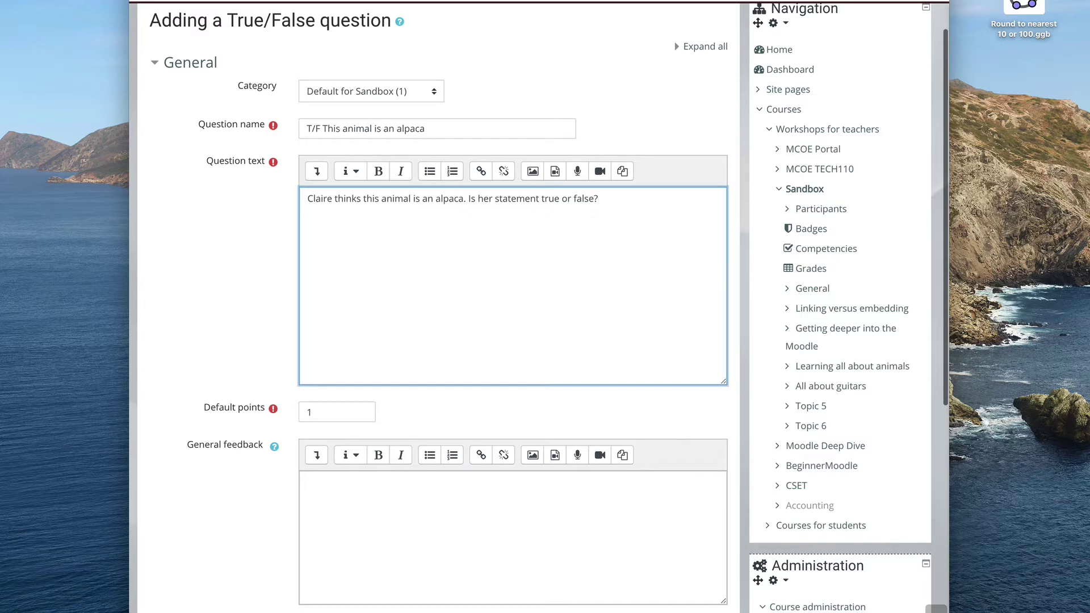
Drop the llama photo into the question text, describe it as 'llama' and set width 200 (200 × 133).
left_click_drag(353, 333, 348, 238)
left_click(414, 308)
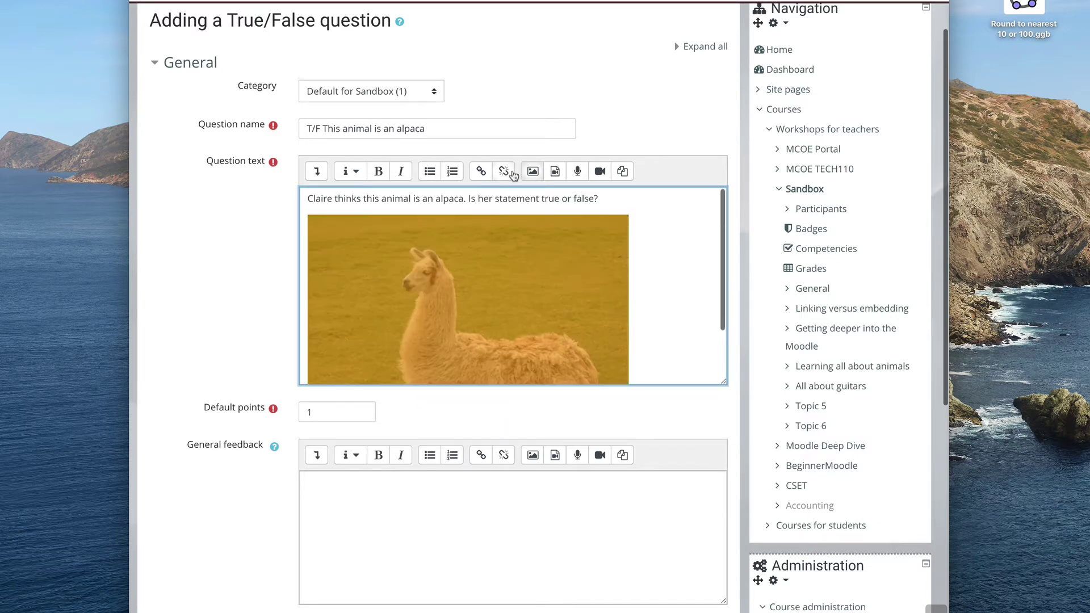
left_click(532, 171)
left_click(383, 289)
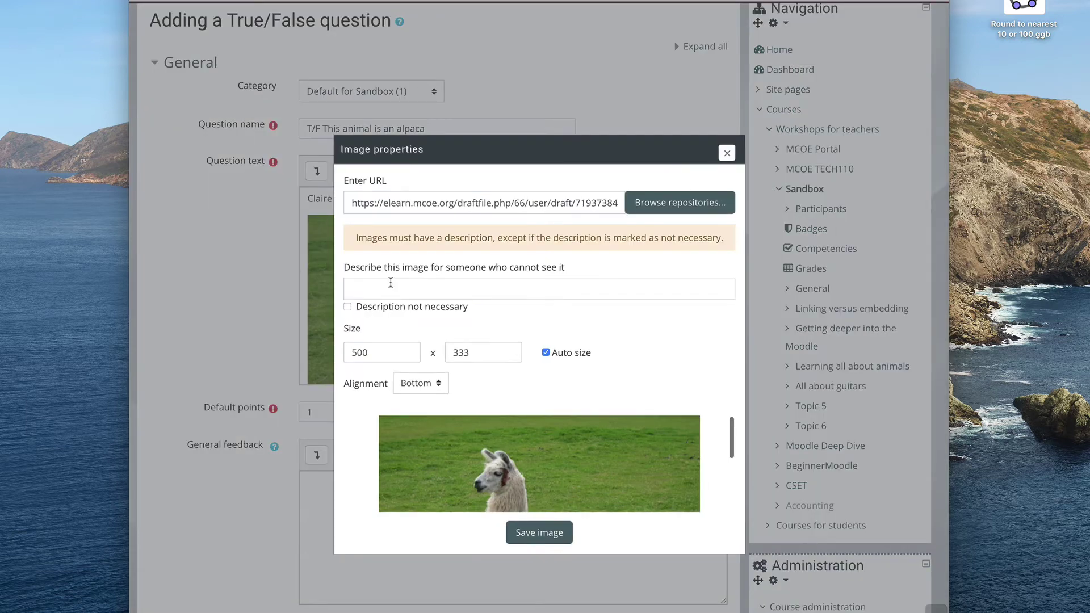
left_click(366, 290)
type("llama")
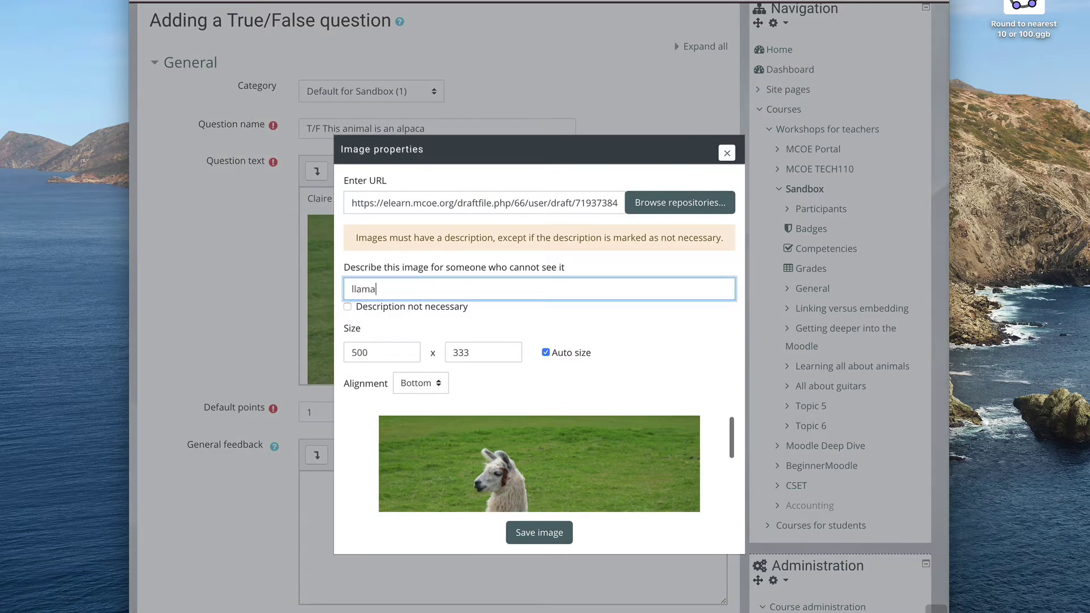
left_click(394, 325)
double_click(394, 324)
type("200")
key("Tab")
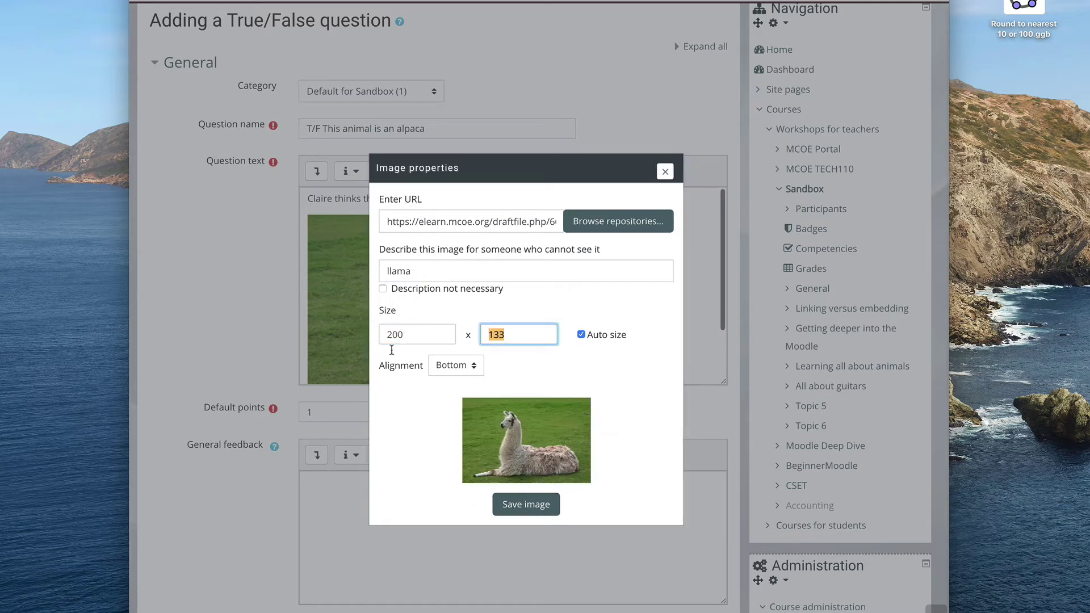
left_click(526, 511)
scroll(261, 285, "down", 10)
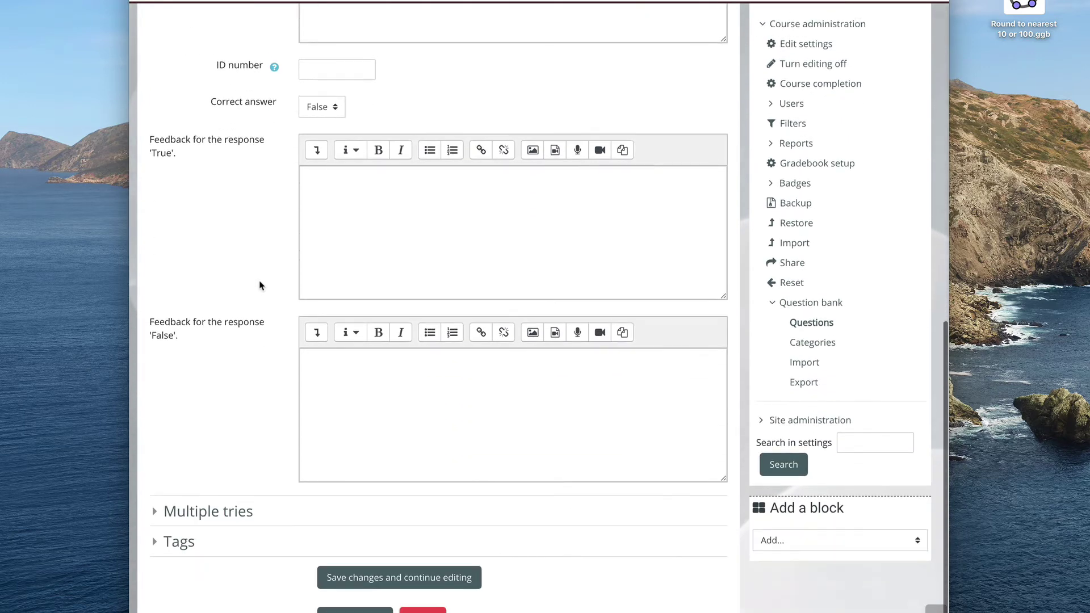
Keep False as the correct answer and type 'Way to go! A lot of people aren't able to tell the difference wetween the two animals' as feedback.
left_click(336, 106)
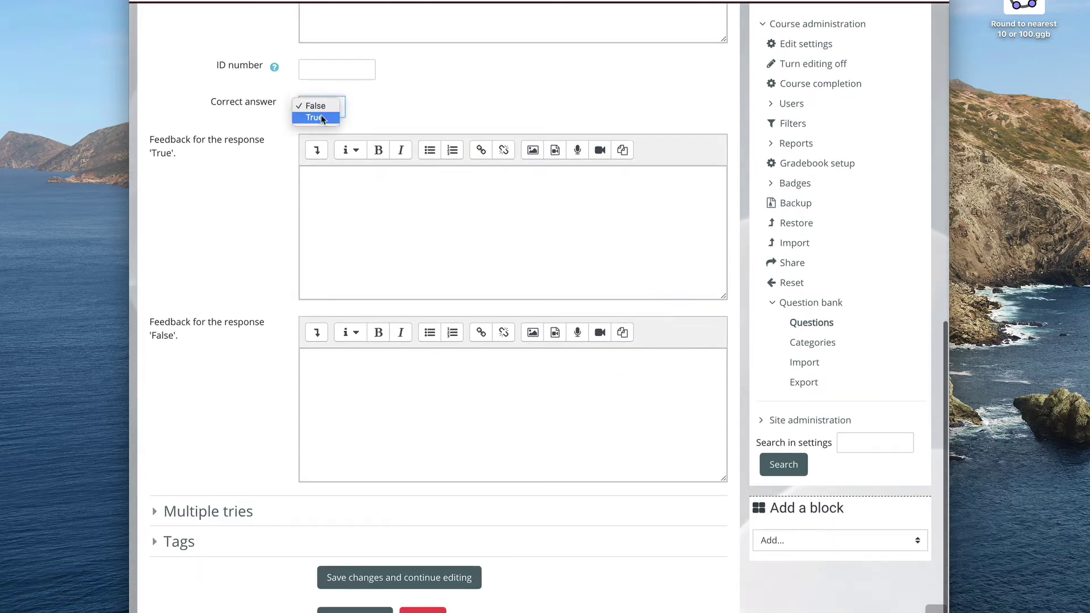
left_click(349, 195)
left_click(369, 201)
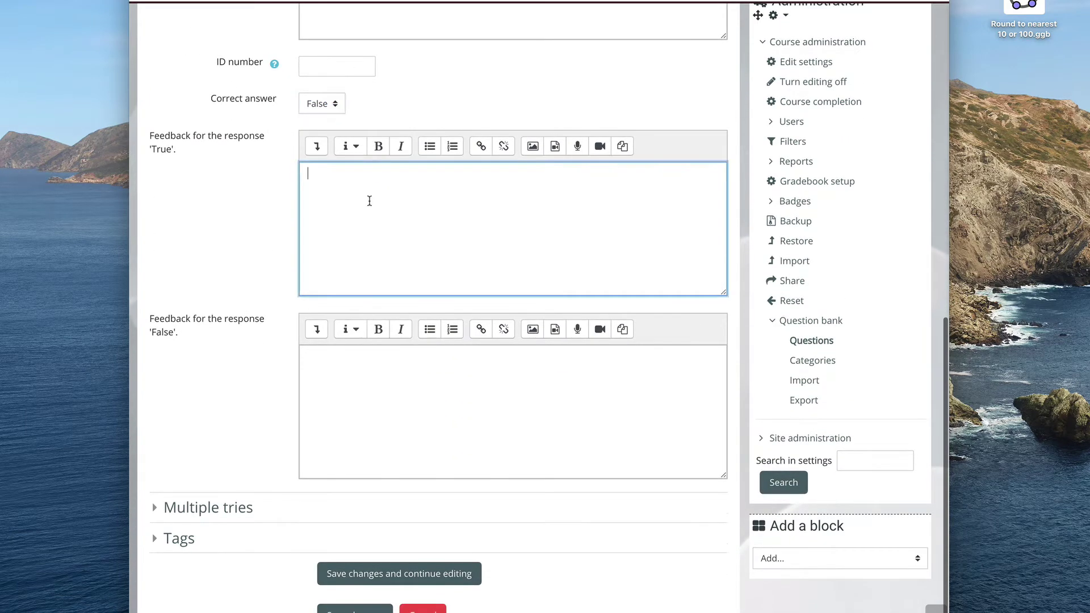
type("Way to go! A lot of people")
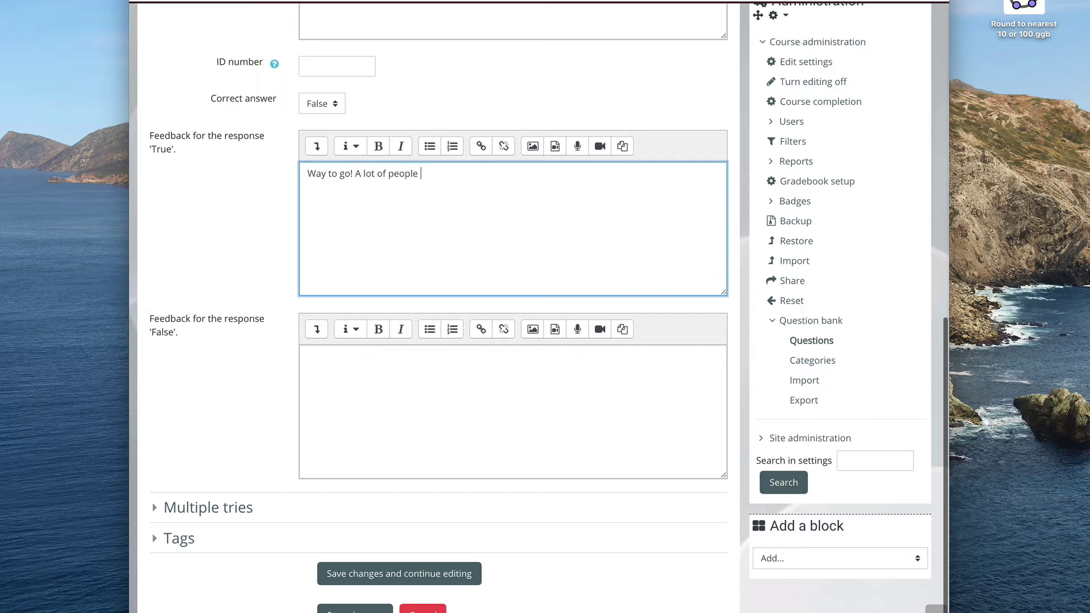
type(" aren't able to tell the difference wetween the ")
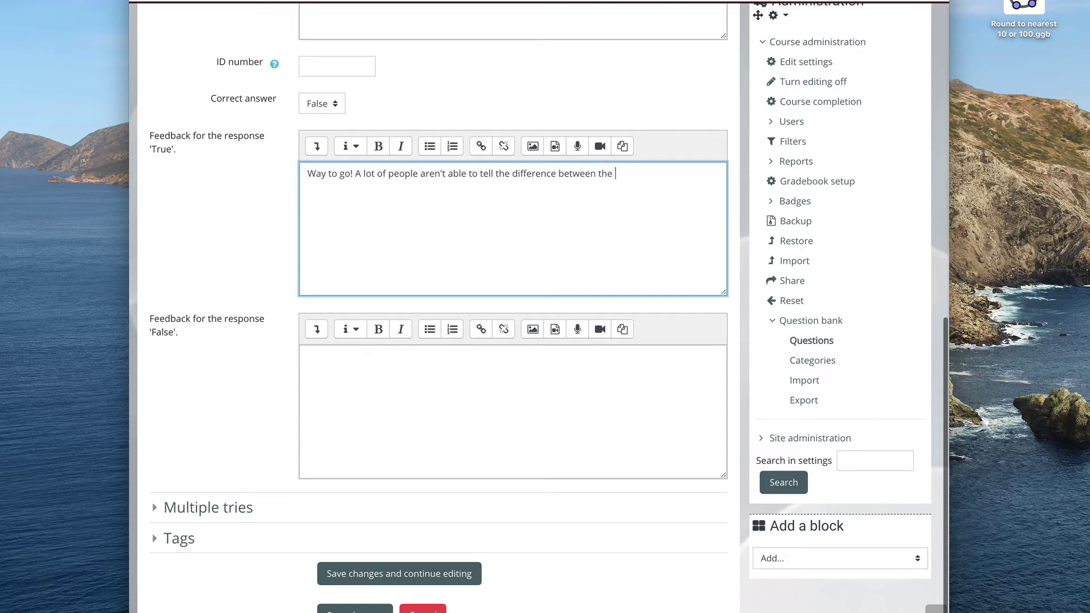
type("two animals.")
scroll(299, 250, "down", 2)
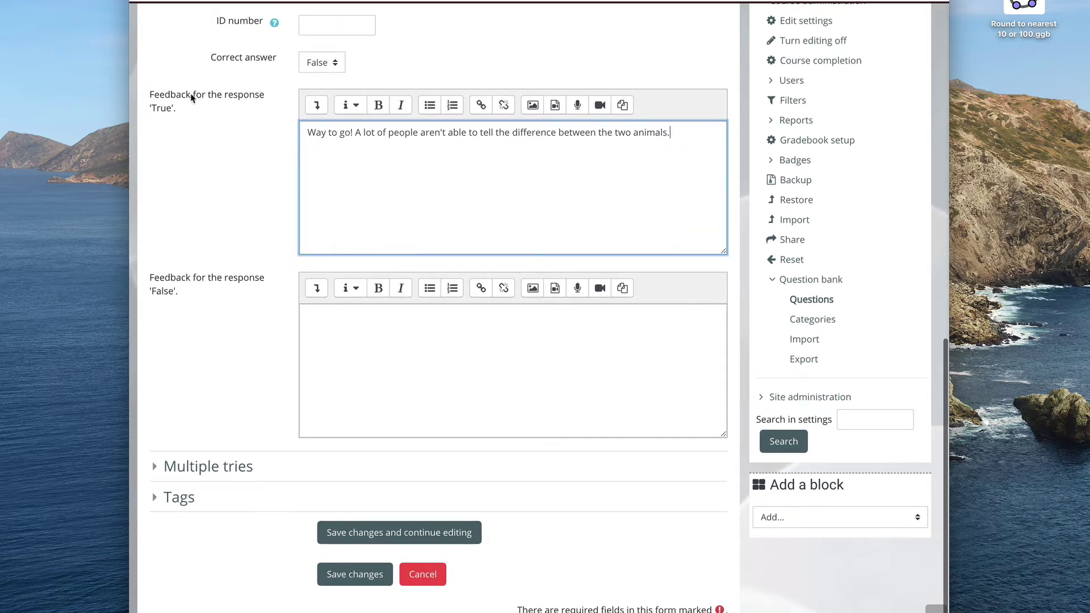
Move the 'Way to go!' sentence from the True feedback into the False feedback.
triple_click(307, 132)
key("super+c")
key("BackSpace")
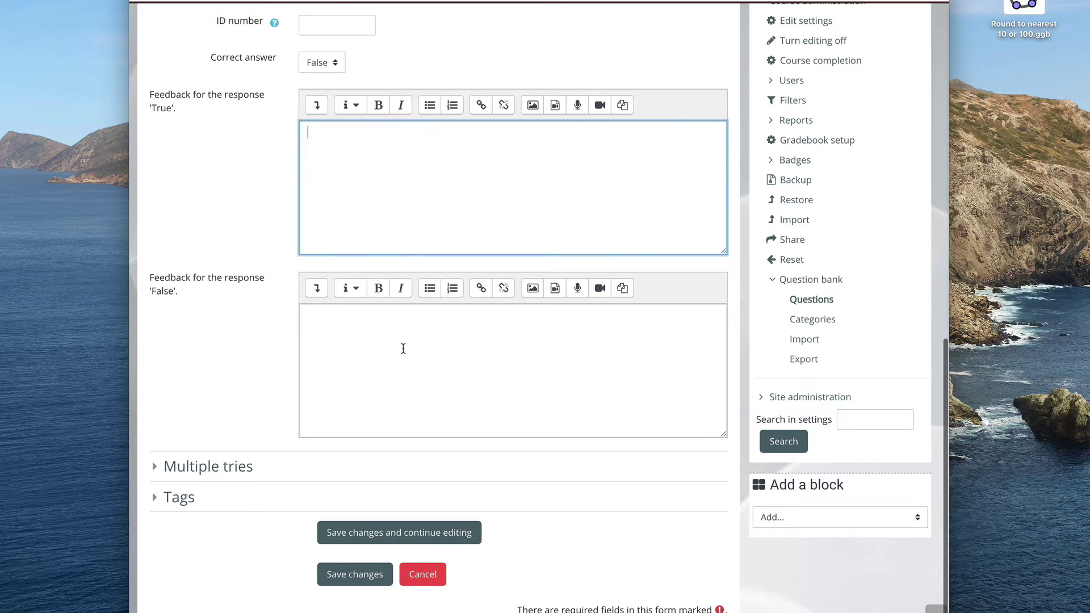
left_click(390, 326)
key("super+v")
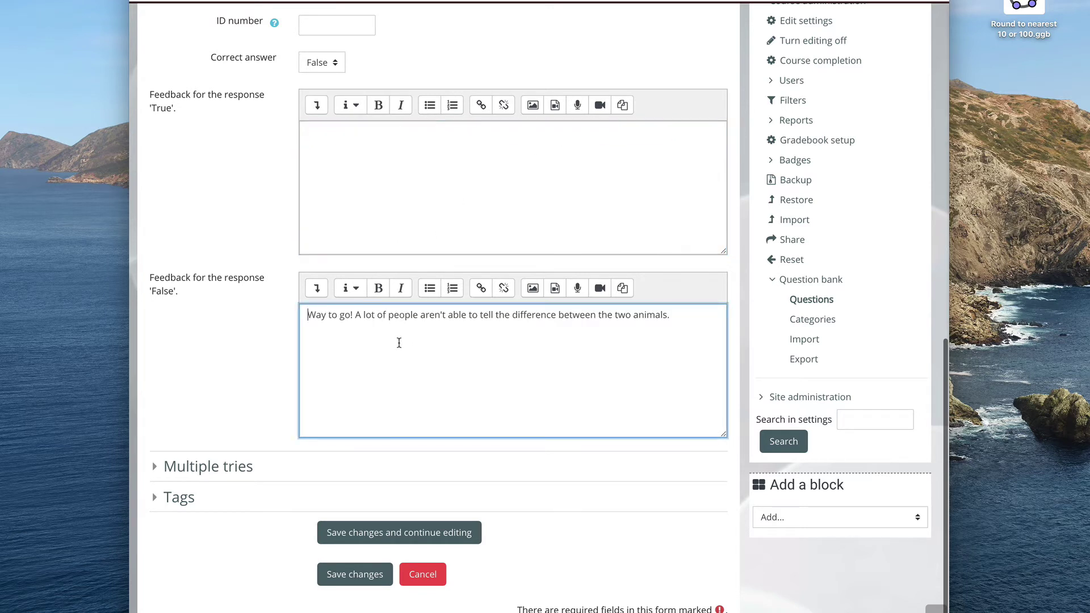
Set True feedback to 'Nope...they are similar looking, but this is a llama' and save, continuing editing.
left_click(350, 147)
type("Nope...they are similar looking, ")
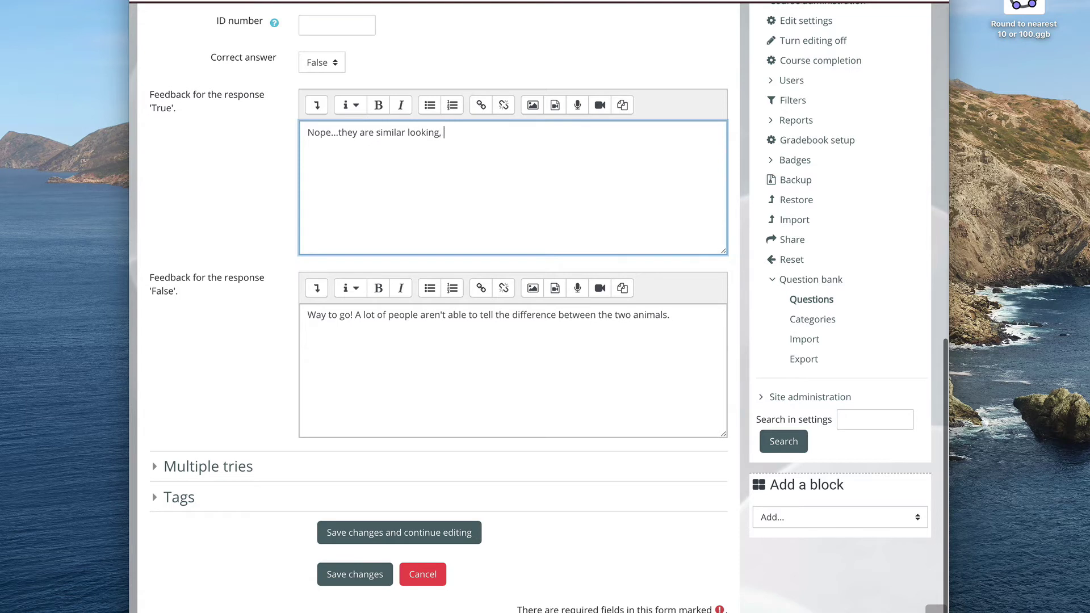
type("but this is a llama.")
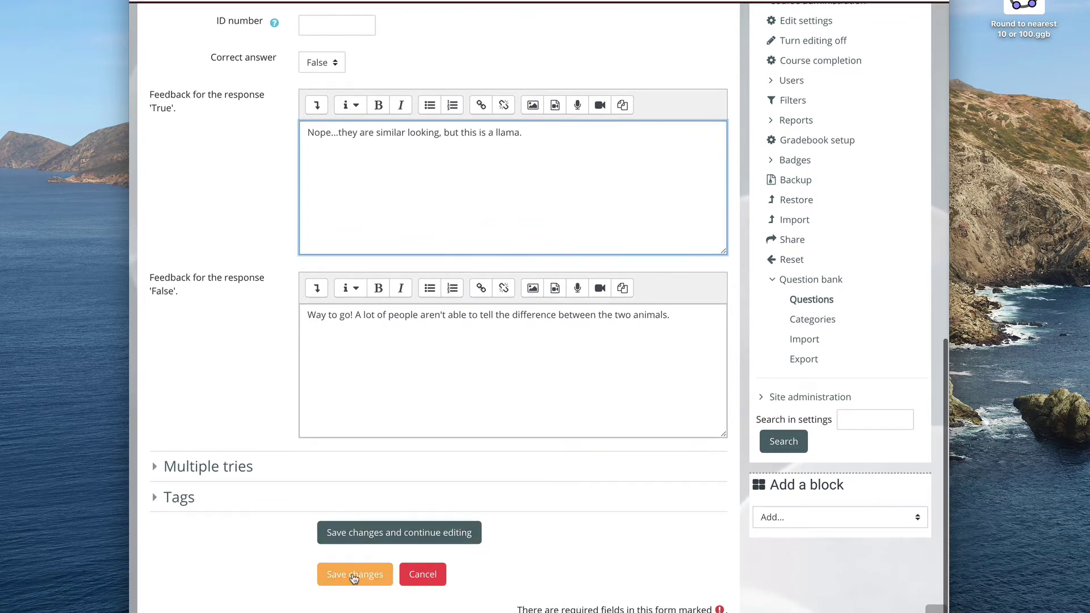
left_click(354, 578)
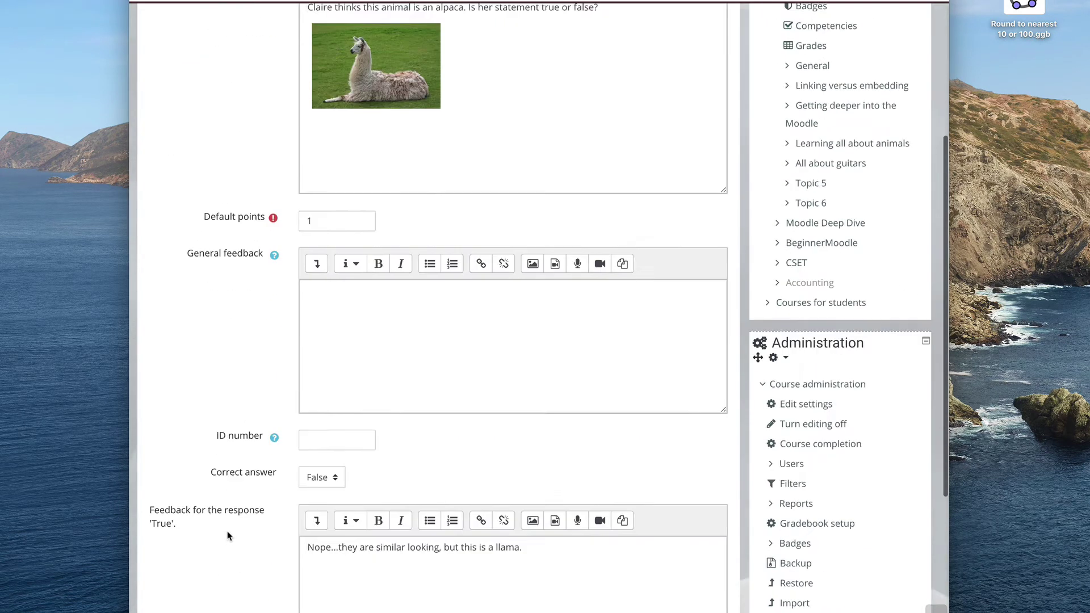
scroll(227, 536, "down", 7)
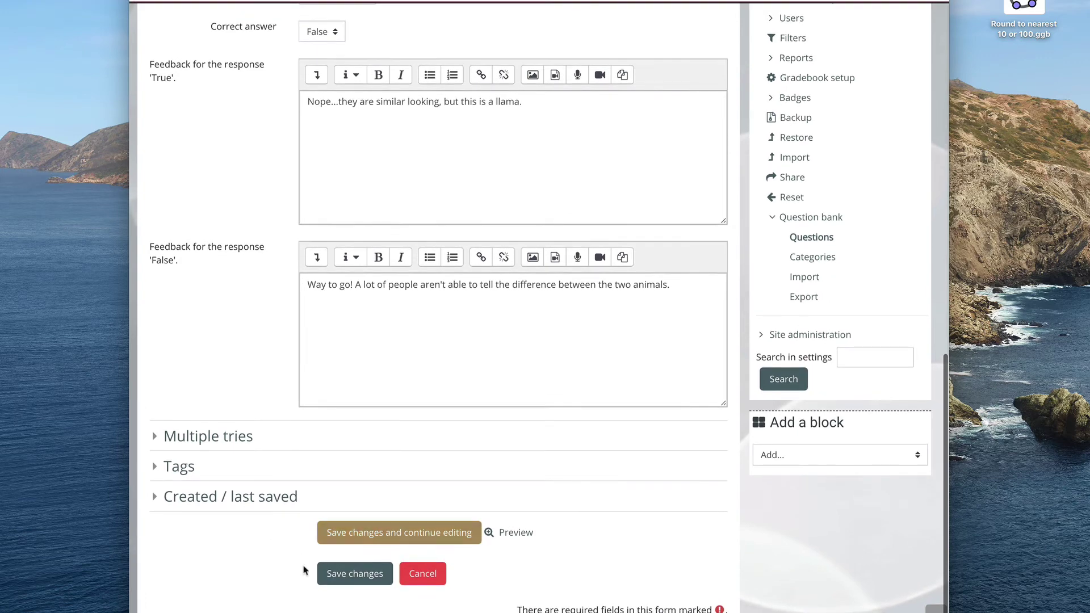
Save the alpaca True/False question to the Sandbox question bank and head back to the course.
left_click(354, 575)
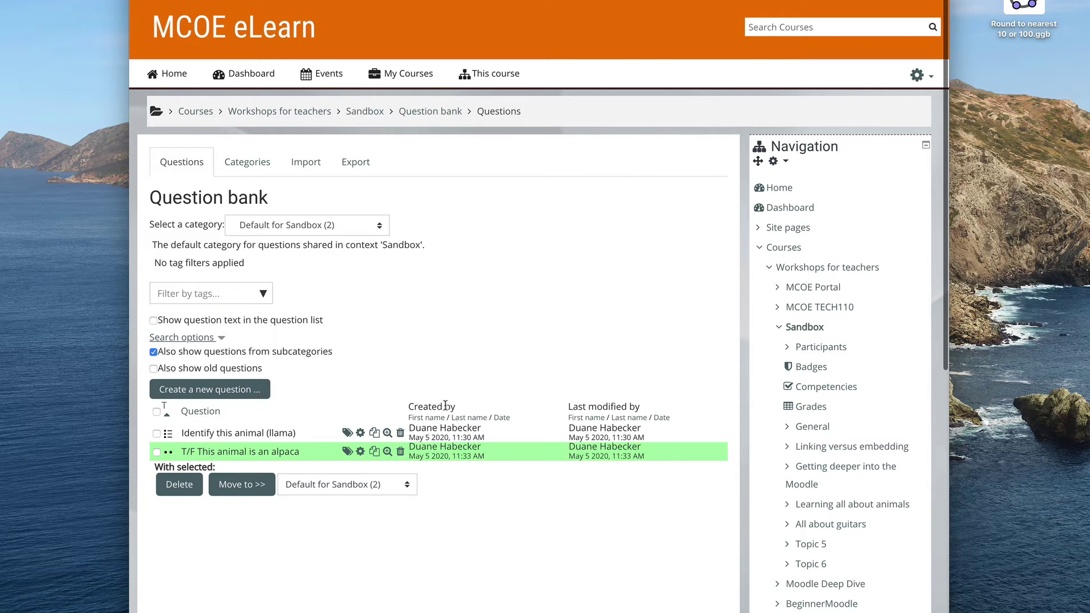
left_click(211, 392)
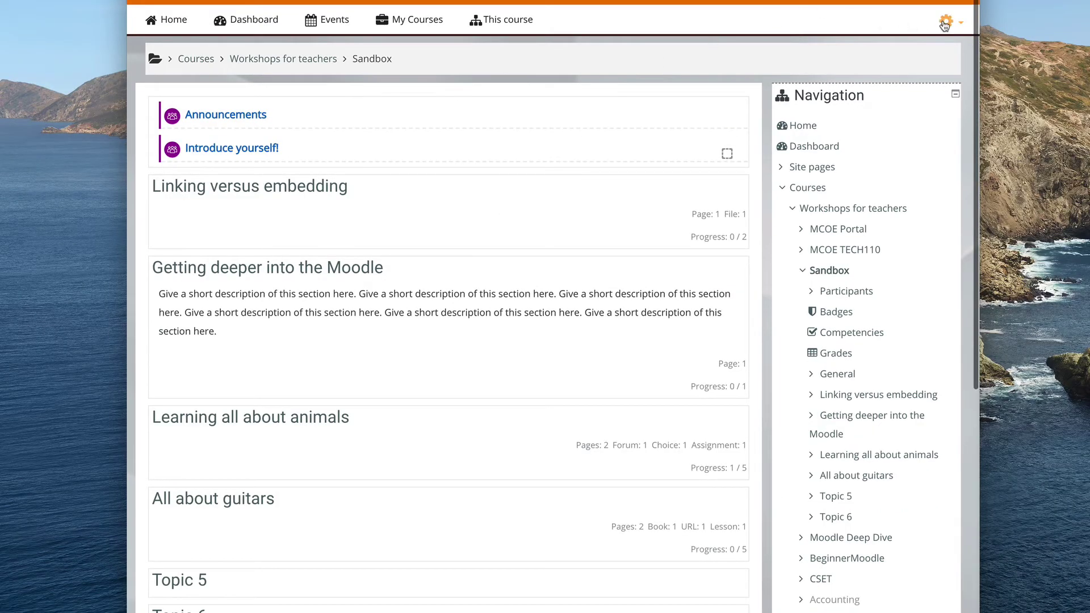
Open the Sandbox question bank's question list and preview the ASL for llama question.
scroll(543, 335, "down", 8)
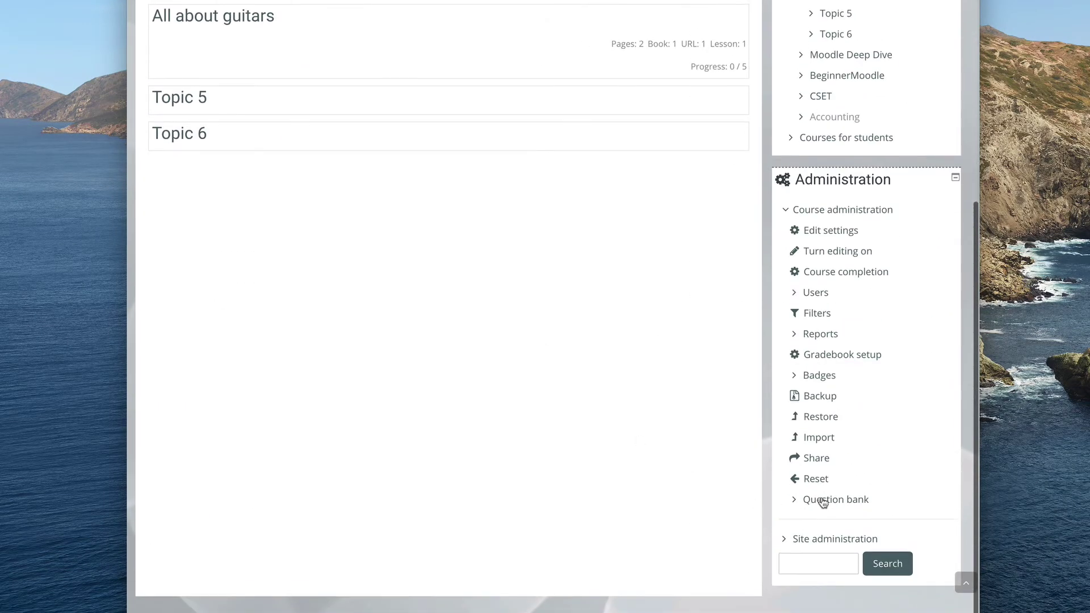
left_click(846, 501)
left_click(835, 517)
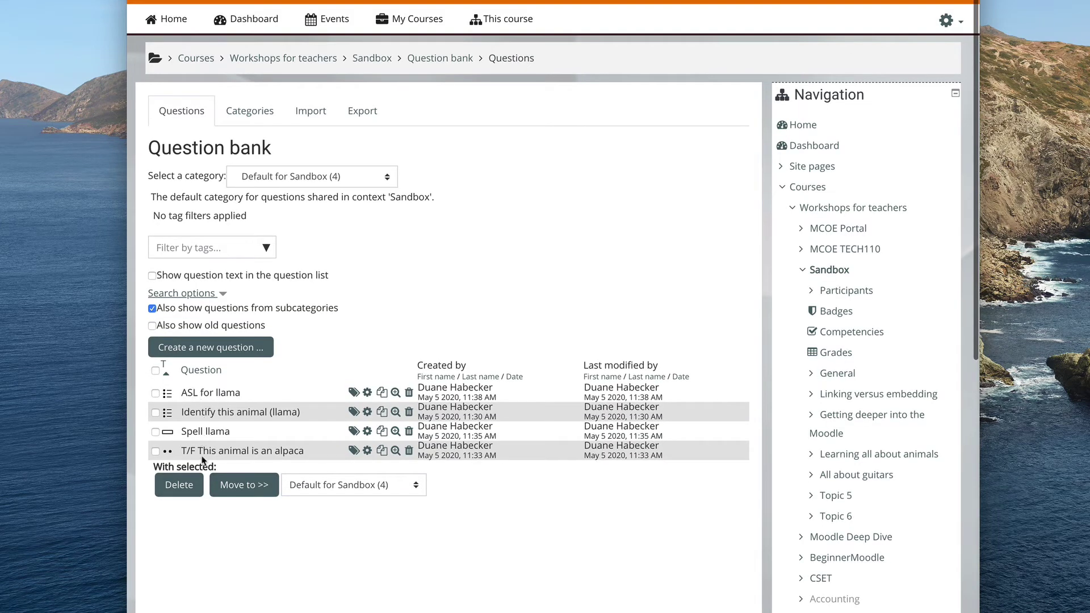
left_click(394, 393)
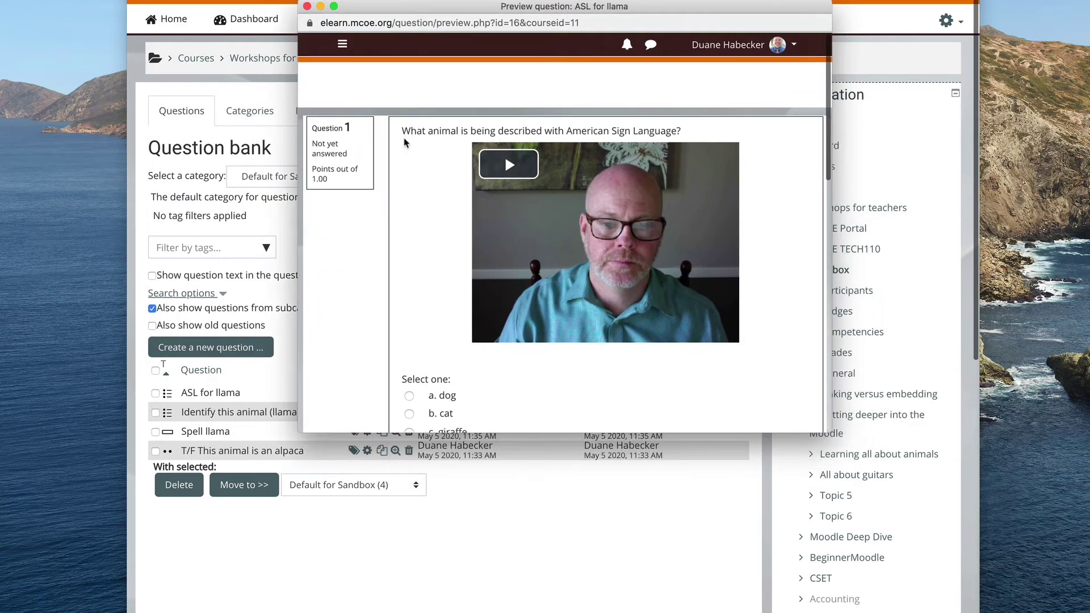
key("super+w")
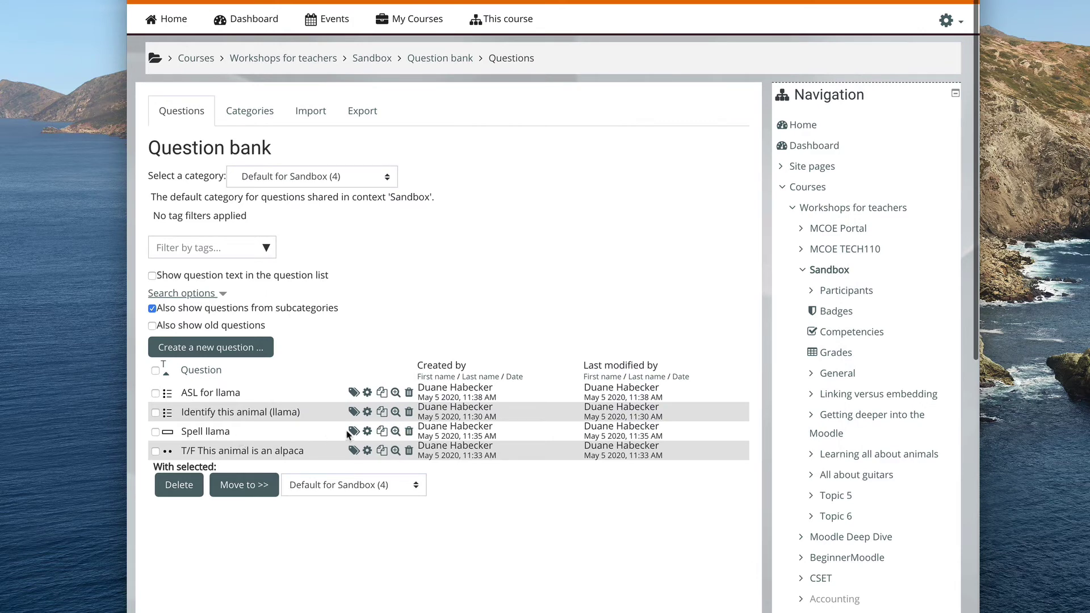
Preview the Spell llama question, playing and pausing its spelling audio clip.
left_click(395, 432)
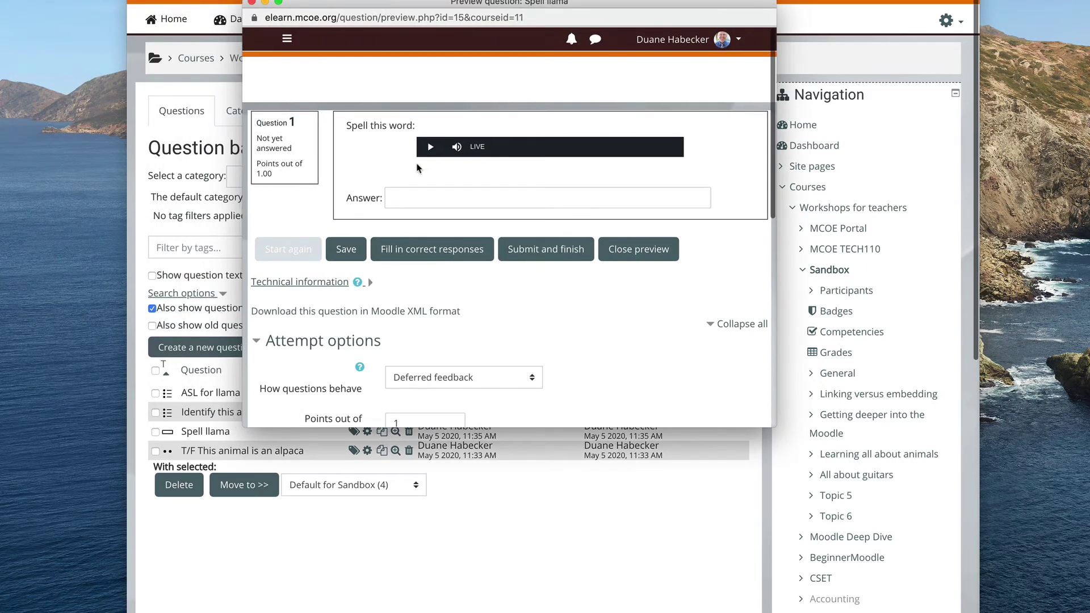
left_click(431, 148)
left_click(430, 149)
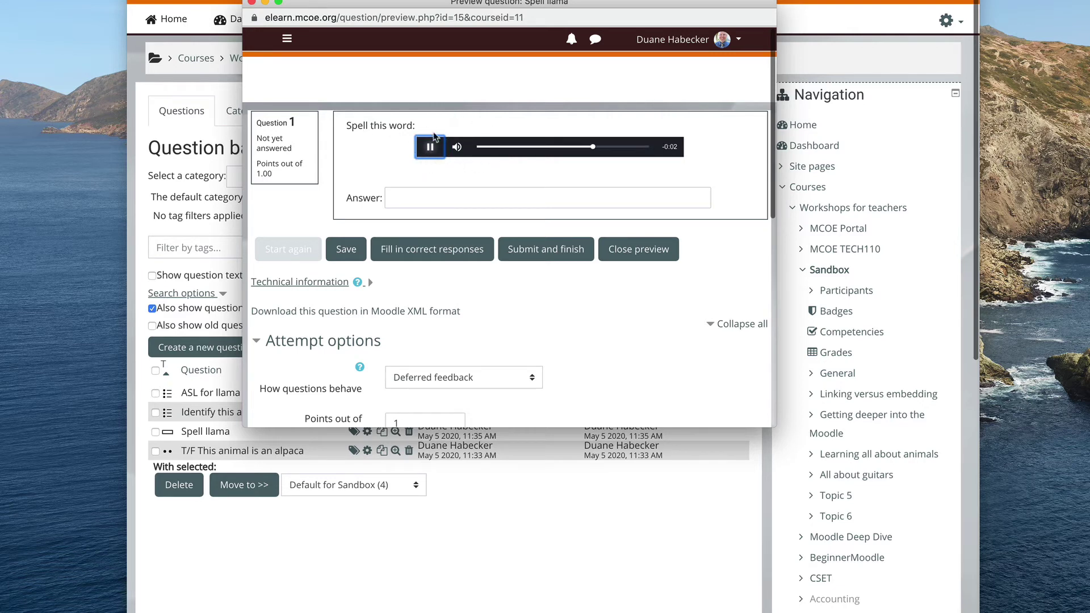
left_click(430, 149)
left_click(252, 3)
Return to the Sandbox course, open the Learning all about animals section, and turn editing on.
scroll(273, 336, "down", 2)
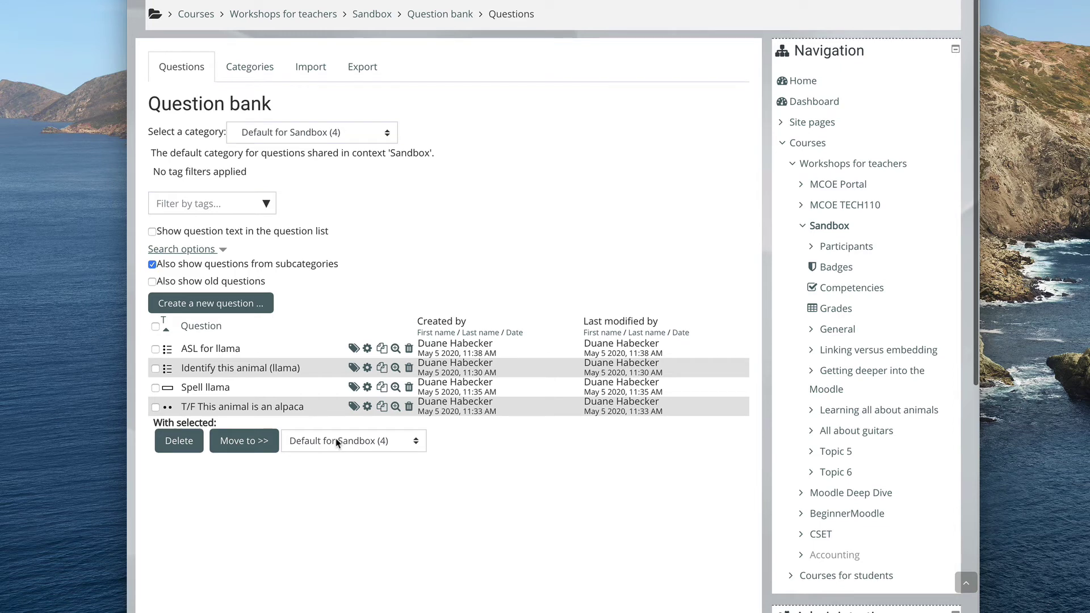
scroll(370, 341, "up", 2)
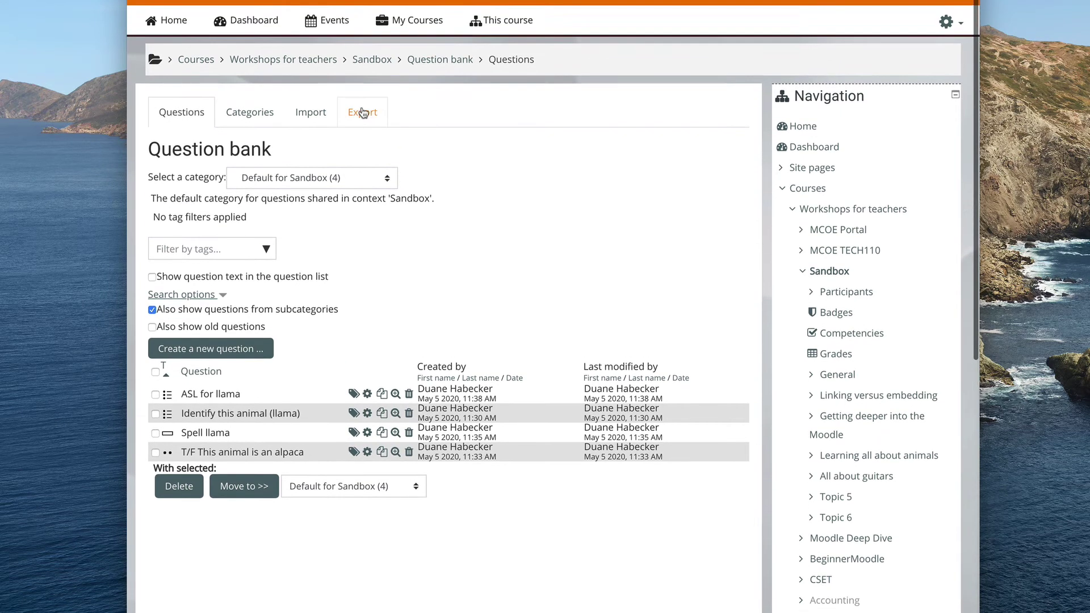
left_click(370, 60)
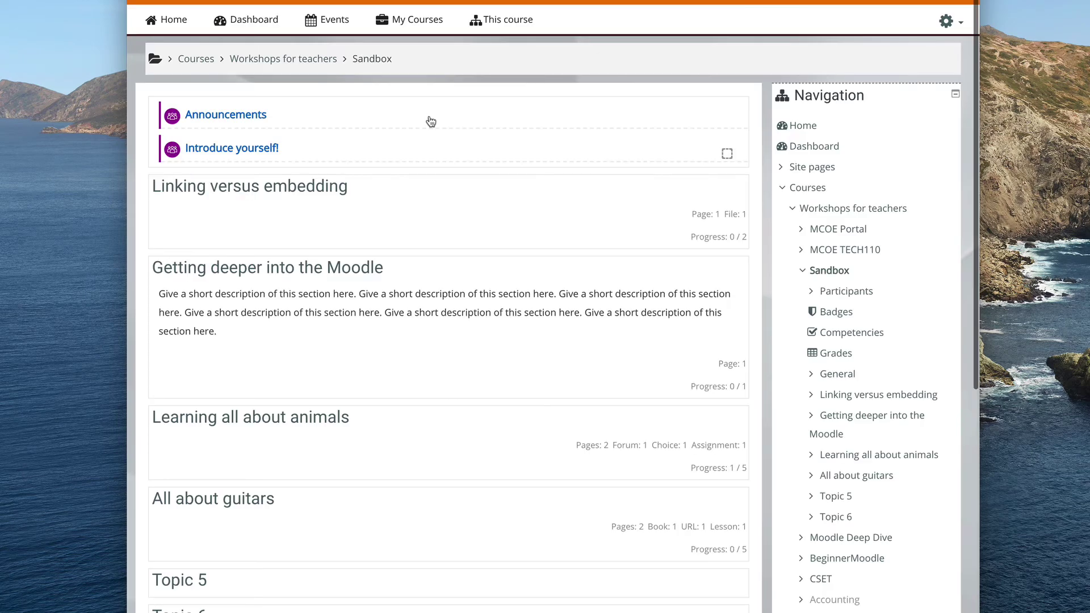
scroll(431, 121, "down", 3)
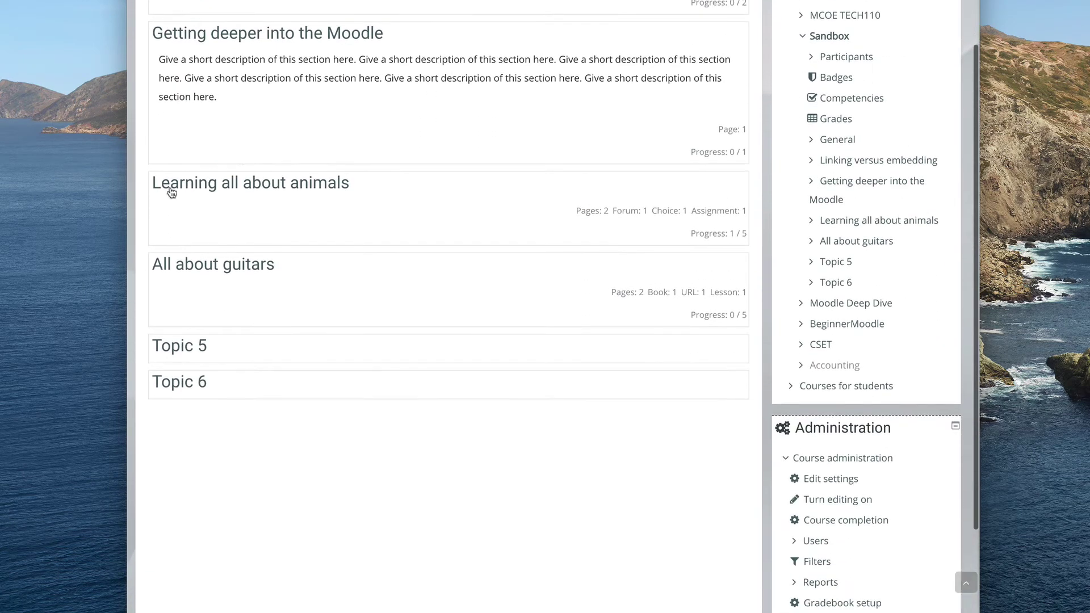
left_click(267, 187)
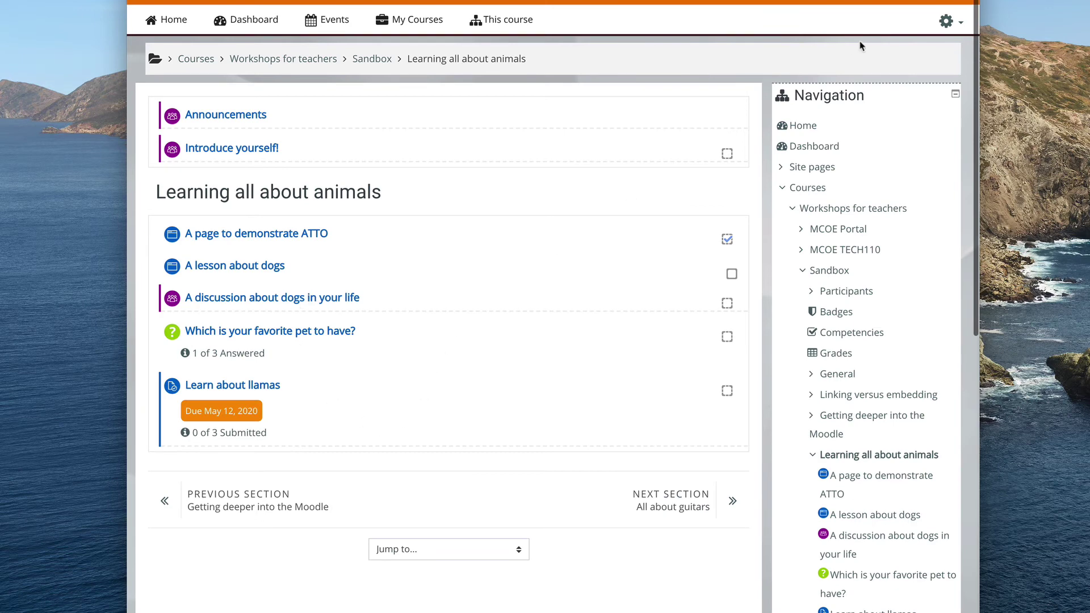
left_click(946, 21)
left_click(885, 78)
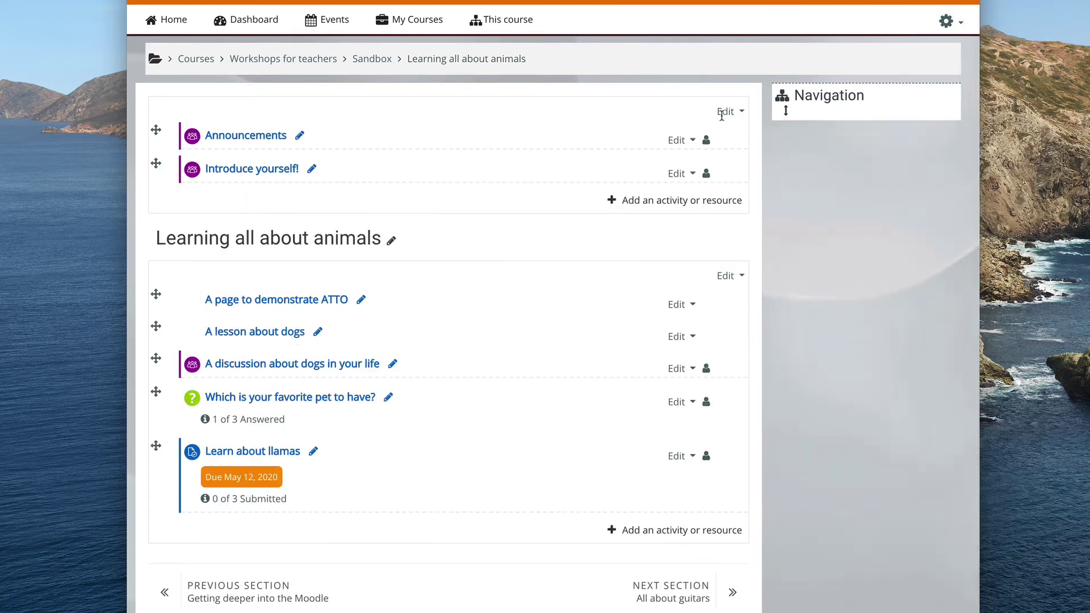
Choose Quiz from the Add an activity or resource list.
scroll(525, 312, "down", 4)
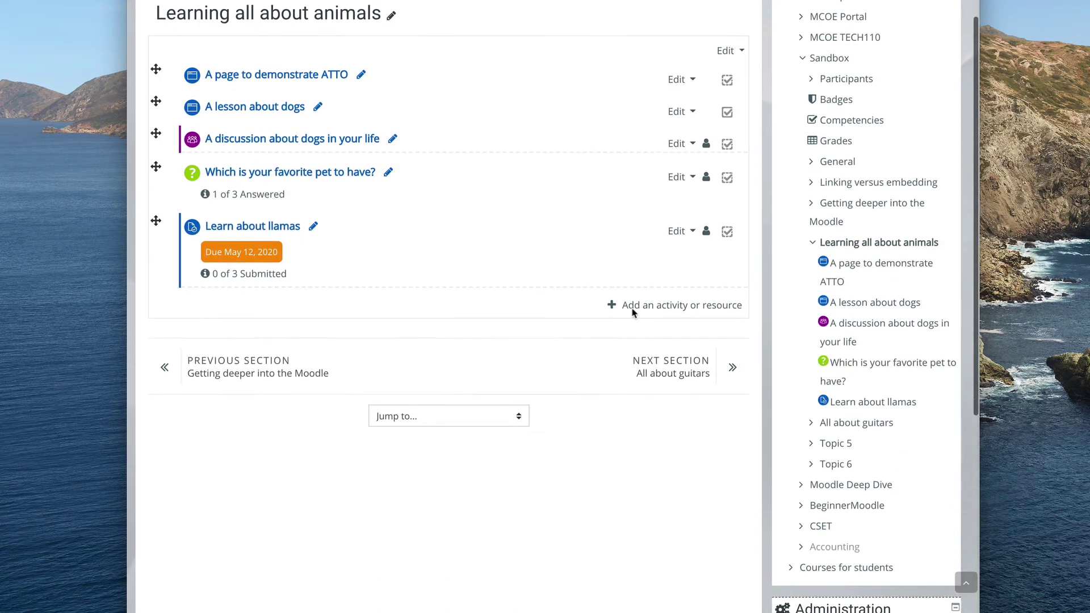
left_click(655, 306)
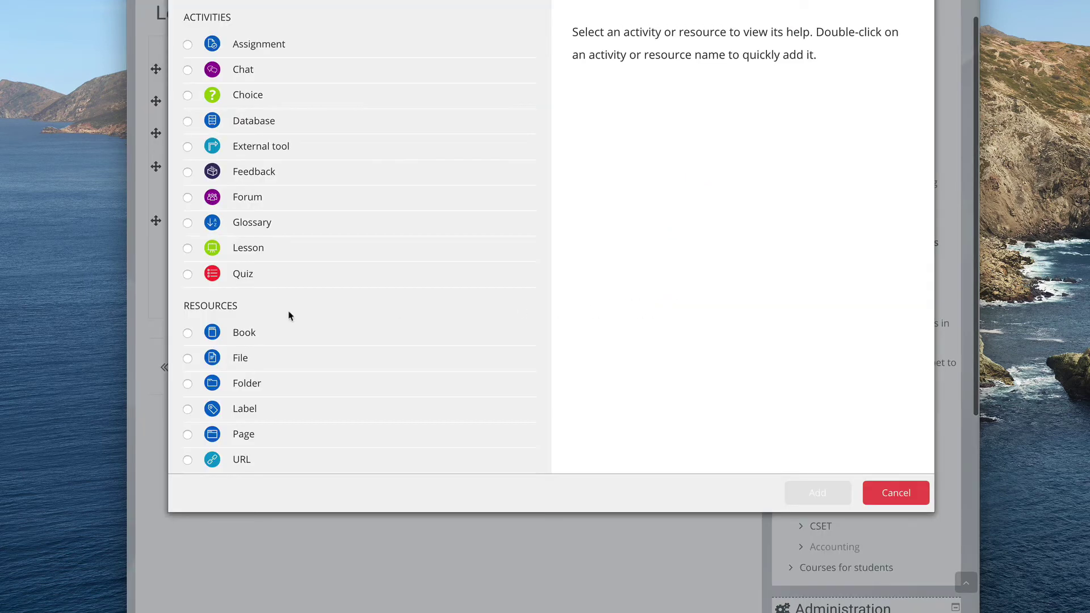
left_click(188, 274)
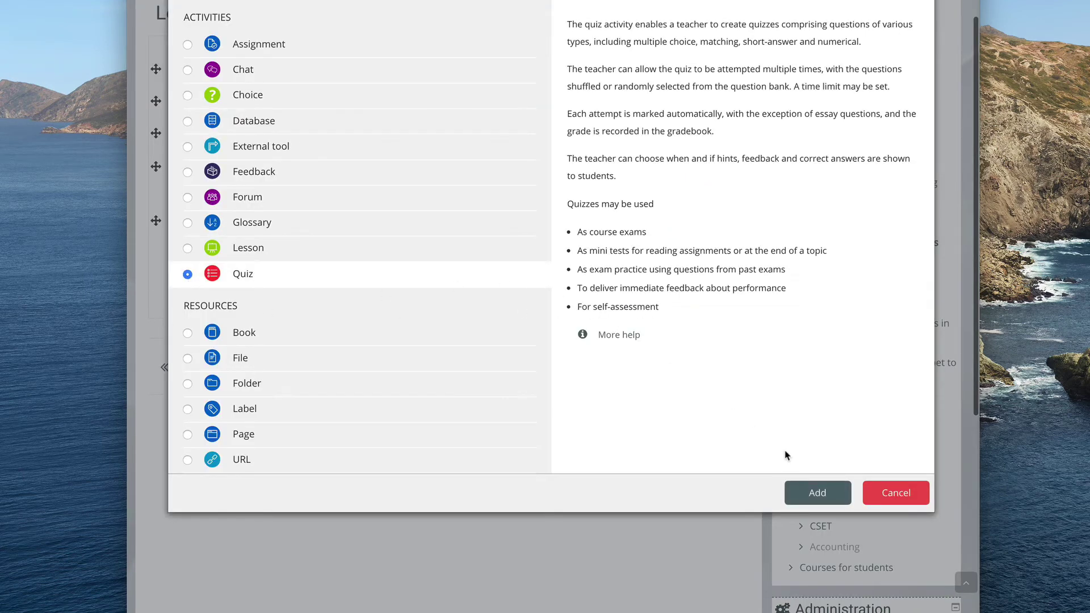
Add the quiz named 'Quiz about animals' with placeholder description text and a dragged-in chicken photo.
left_click(819, 494)
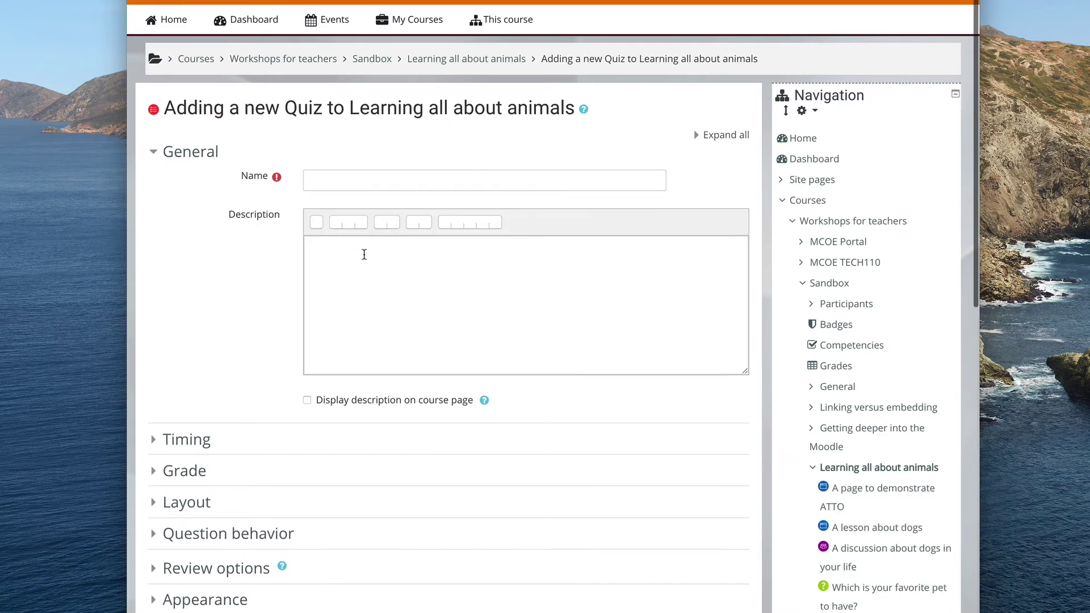
left_click(329, 174)
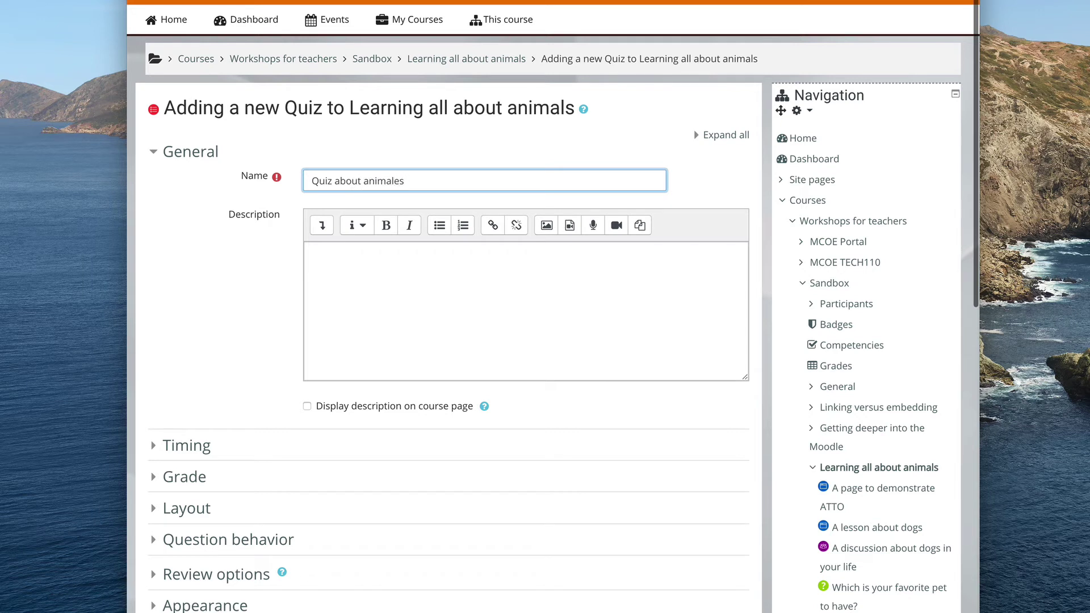
left_click(331, 244)
type("asdlhjk adspiuh adflkjbad ")
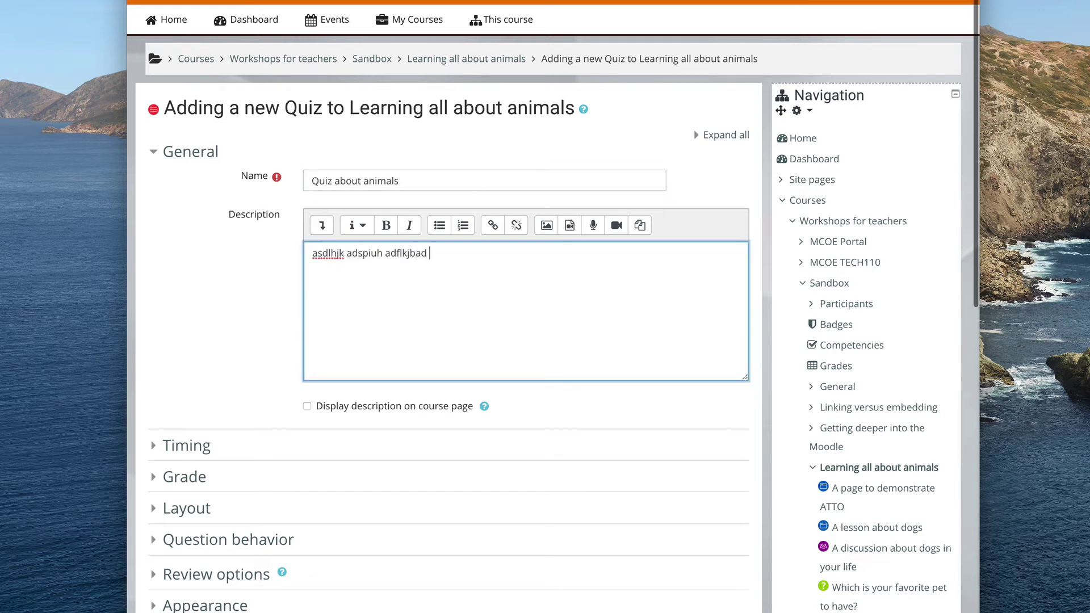
type("fpiuhasd knbasd ;jhasd ;kjasdb ;jadsbhf lajsdhb ouasdyg aos")
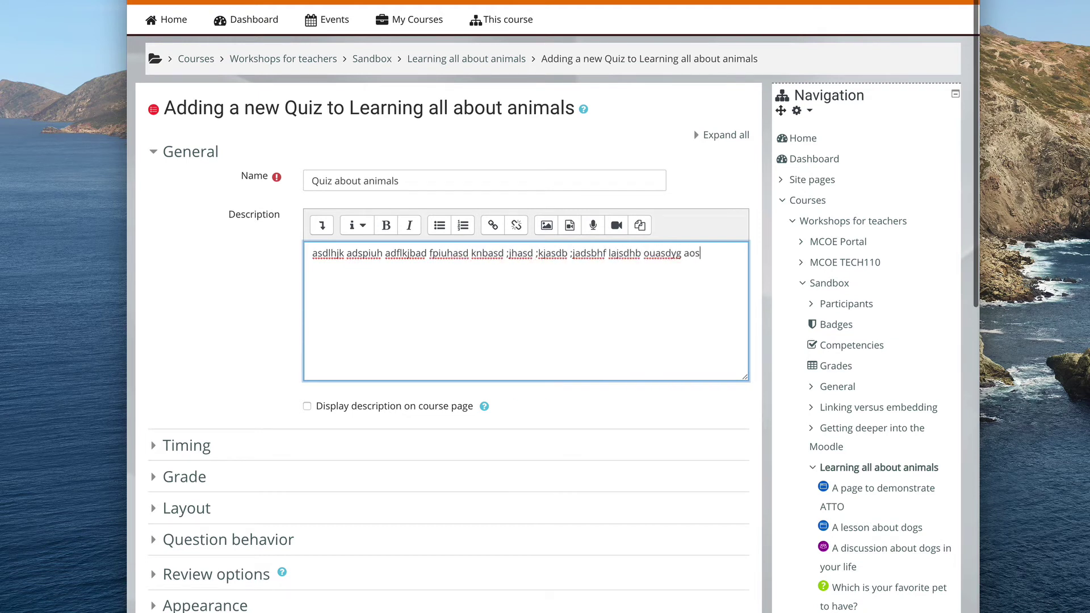
type("dhibf asdlhbv asdkljhbsz cjnbzcpviuhdflkbcjv ldsihv zdpijb dkkvldzjb dlvhjblvkjh")
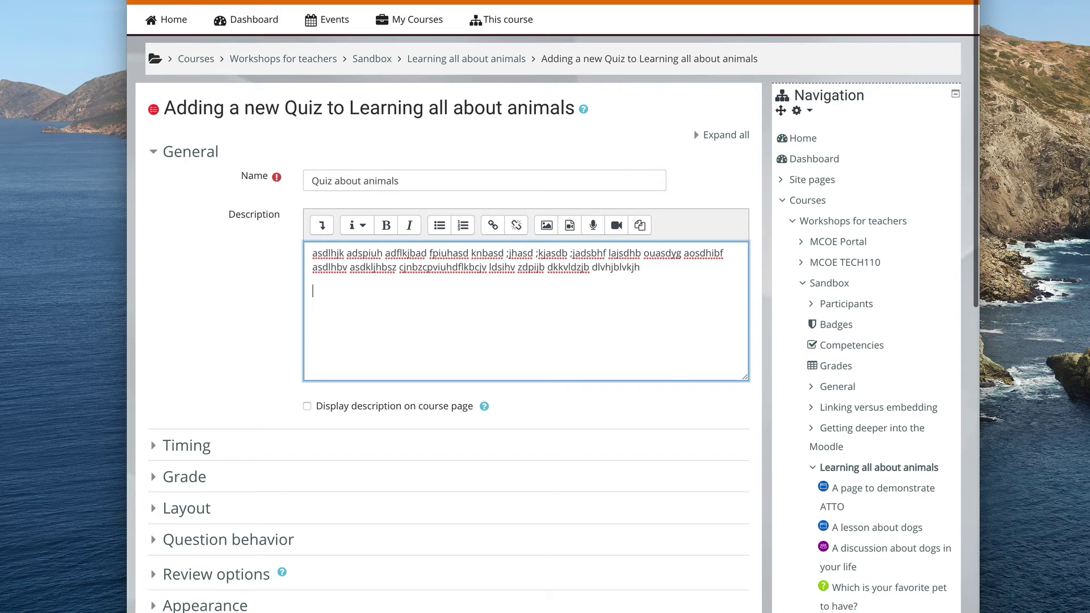
key("Return")
left_click_drag(616, 378, 499, 328)
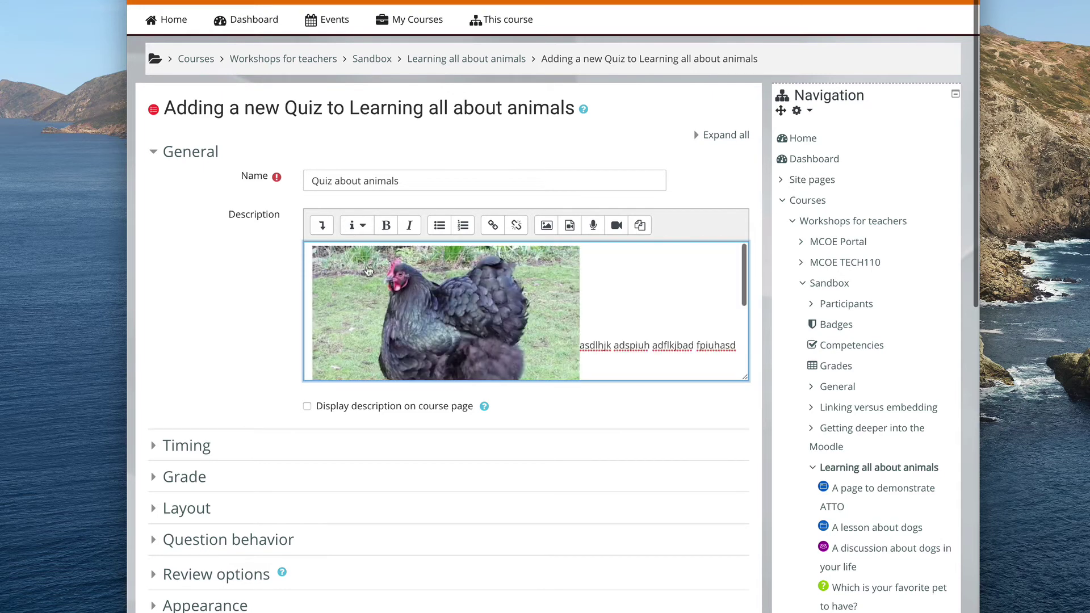
Describe the chicken image as 'chicken', resize it to width 200 (height 150), and align it left.
left_click(419, 311)
left_click(546, 224)
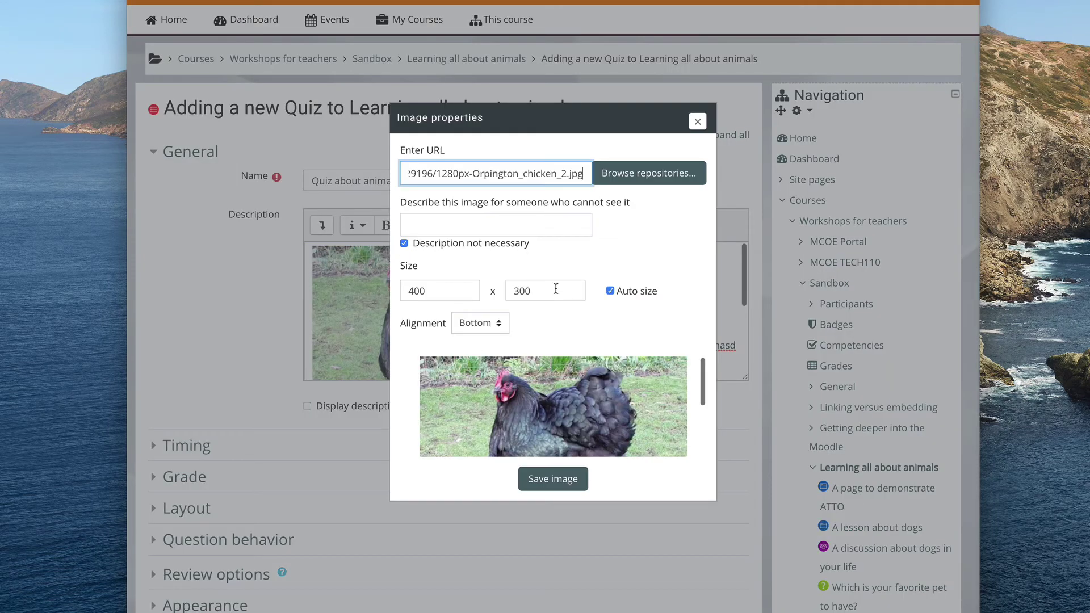
left_click(403, 243)
left_click(393, 236)
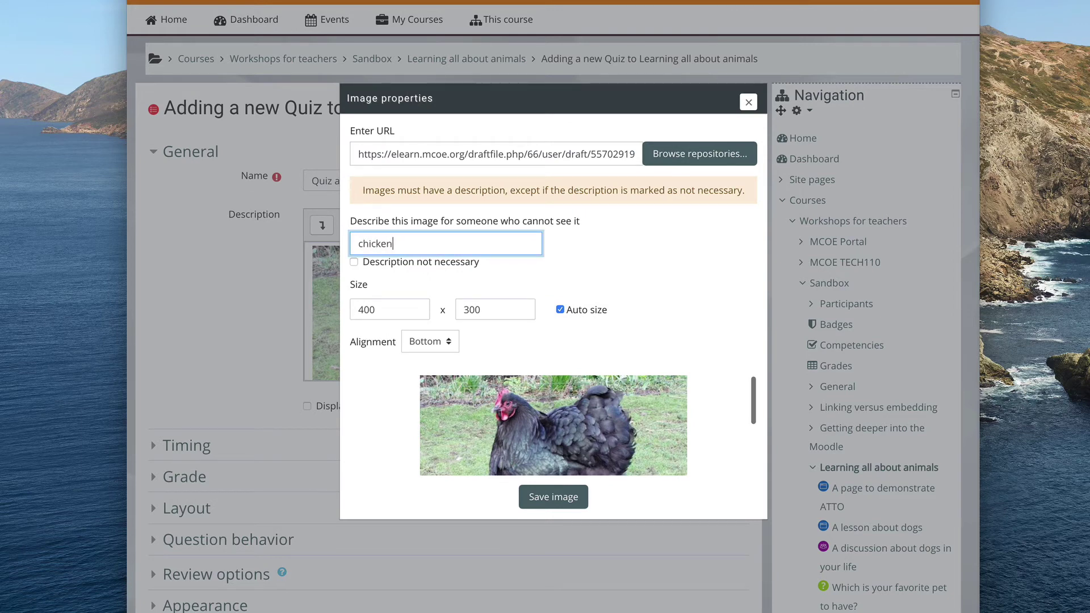
type("chicken")
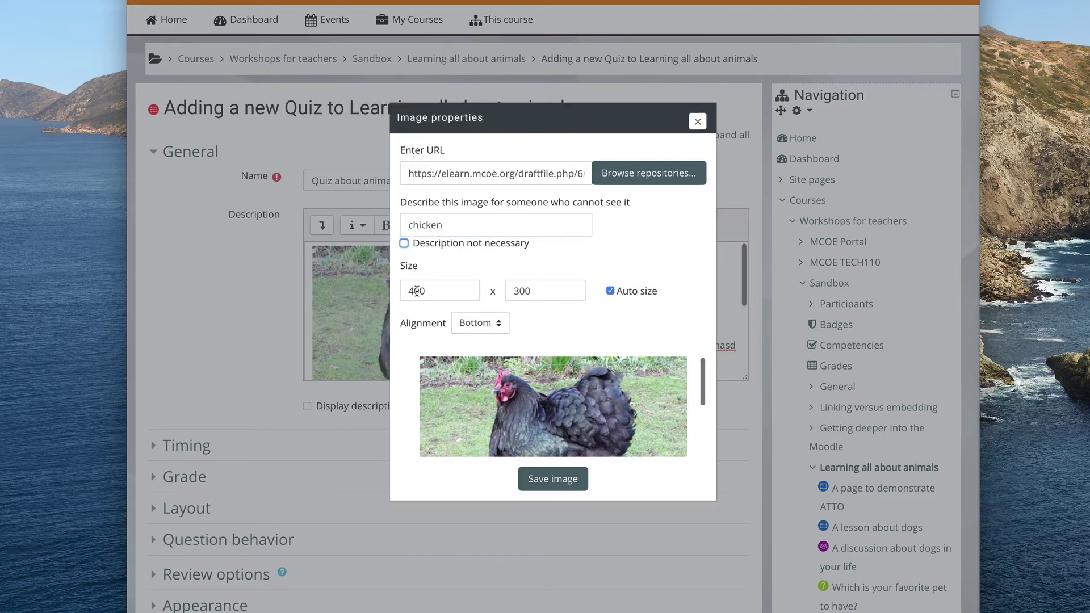
double_click(417, 291)
type("200")
key("Tab")
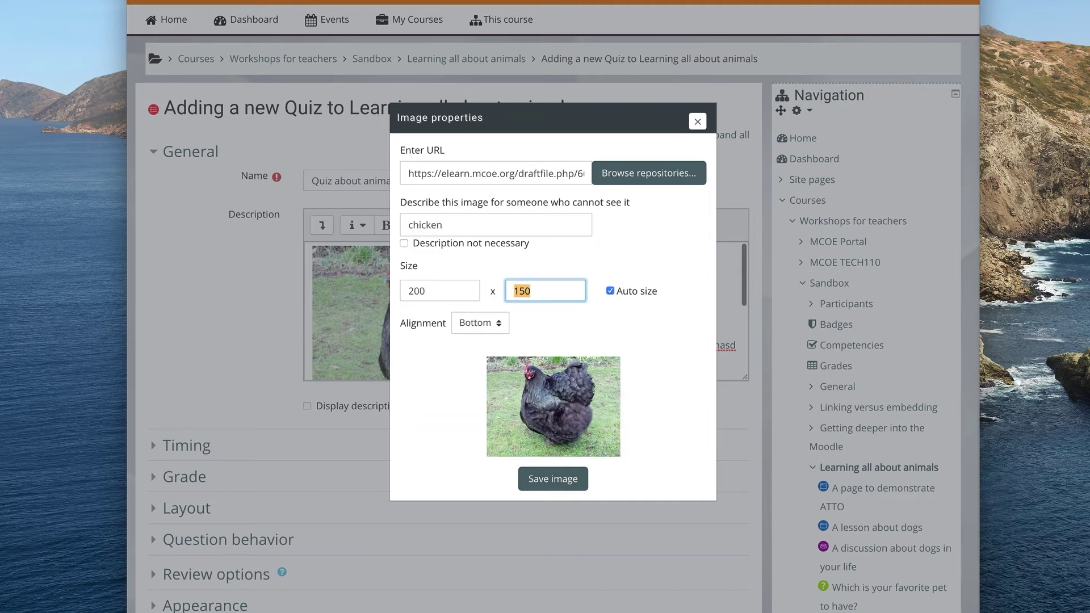
left_click(463, 322)
left_click(462, 334)
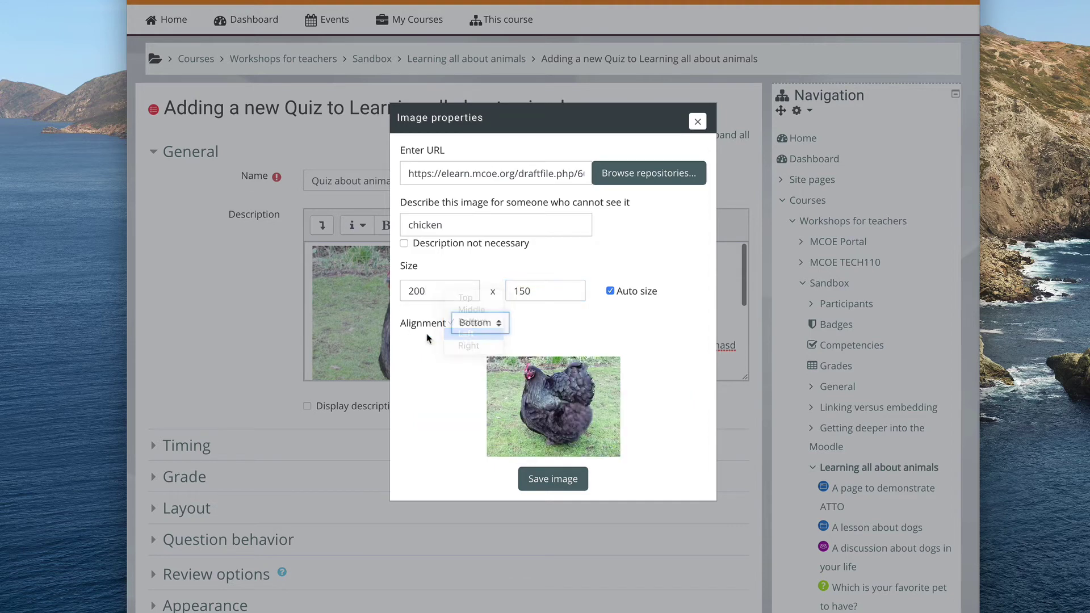
left_click(551, 478)
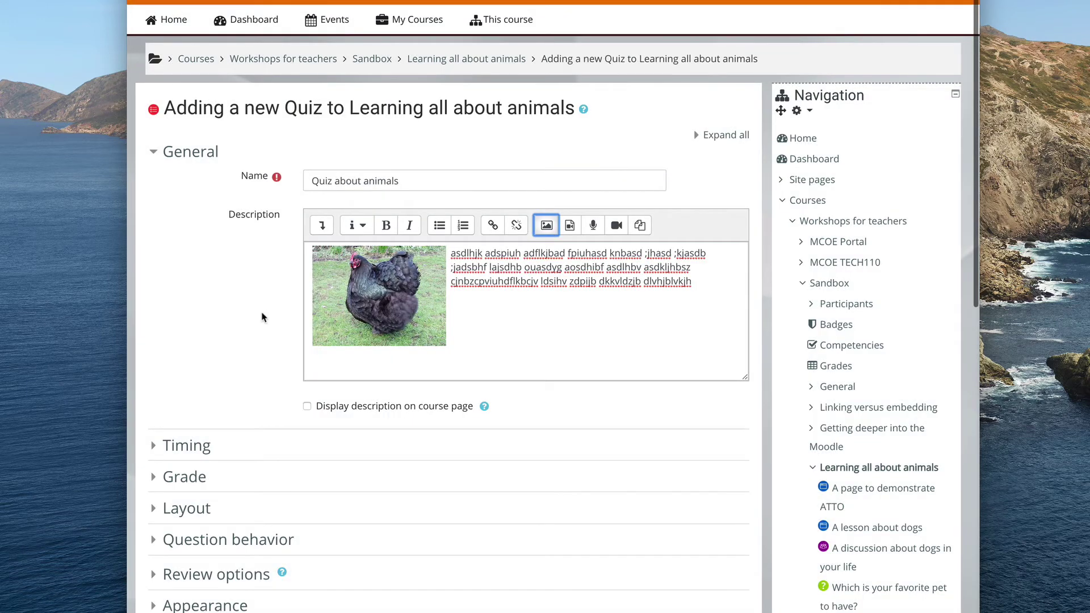
Scroll down the quiz settings form to the save buttons.
scroll(375, 307, "down", 2)
scroll(398, 308, "up", 2)
scroll(469, 309, "down", 2)
scroll(472, 309, "up", 2)
left_click(472, 309)
scroll(173, 329, "down", 5)
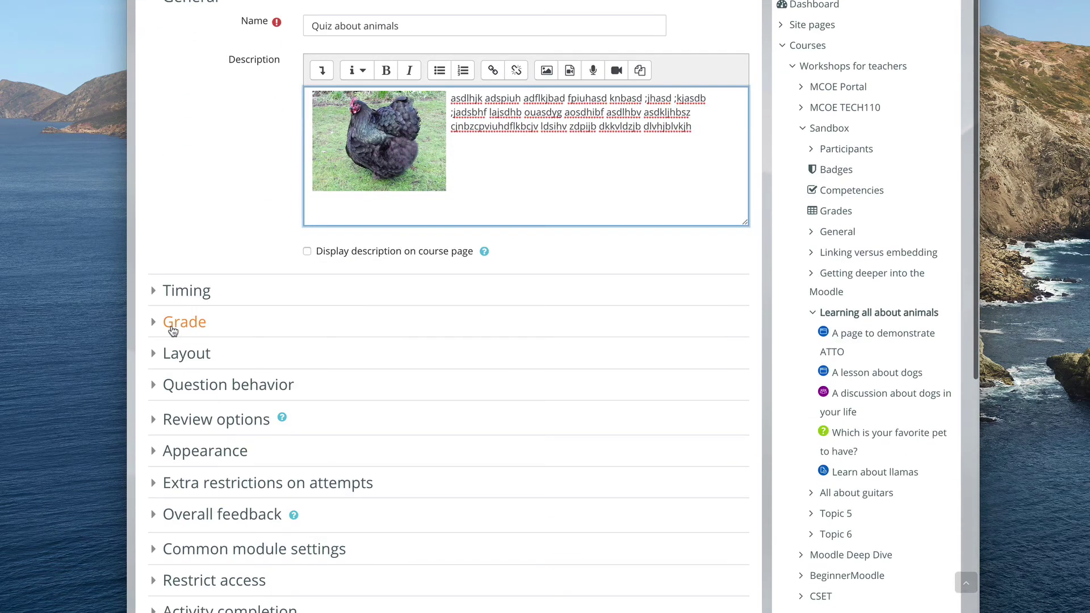
scroll(172, 334, "down", 4)
scroll(169, 369, "down", 2)
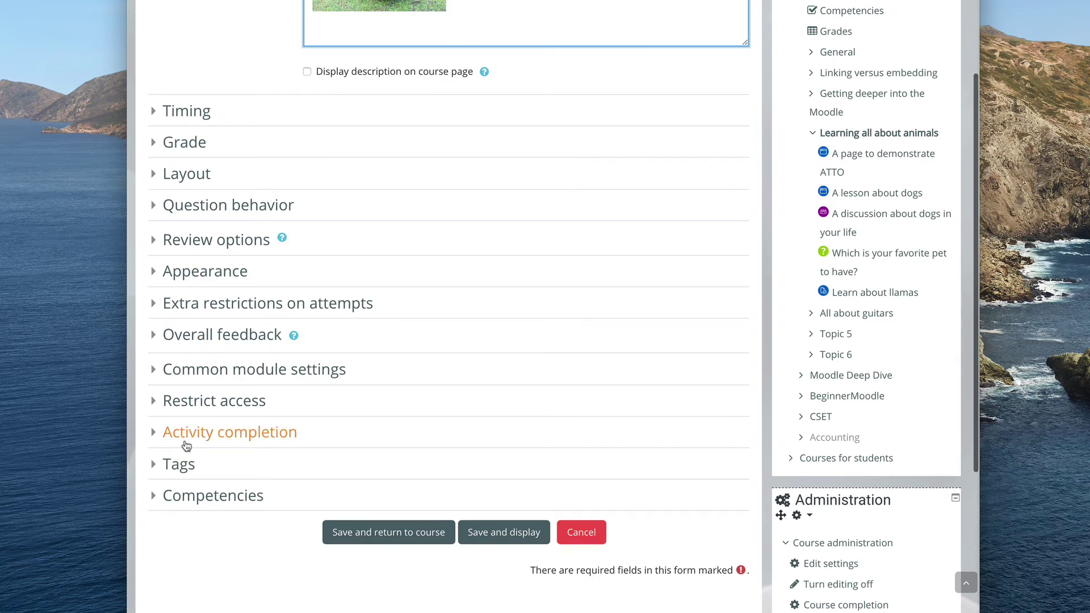
Save and display Quiz about animals, then open Edit quiz showing 0 questions and grade 10.00.
left_click(500, 533)
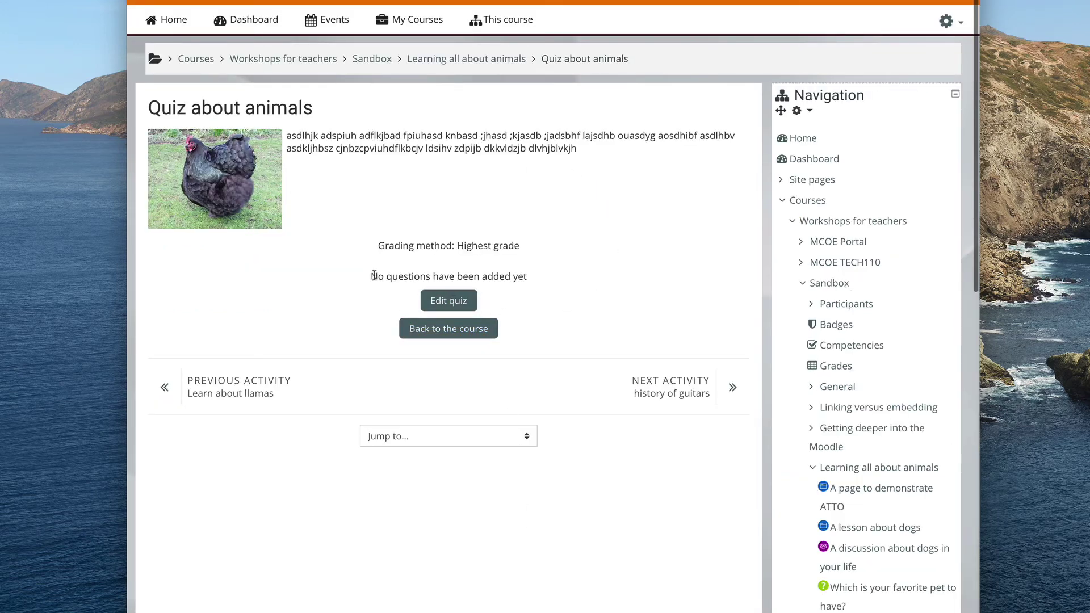
left_click_drag(369, 276, 539, 283)
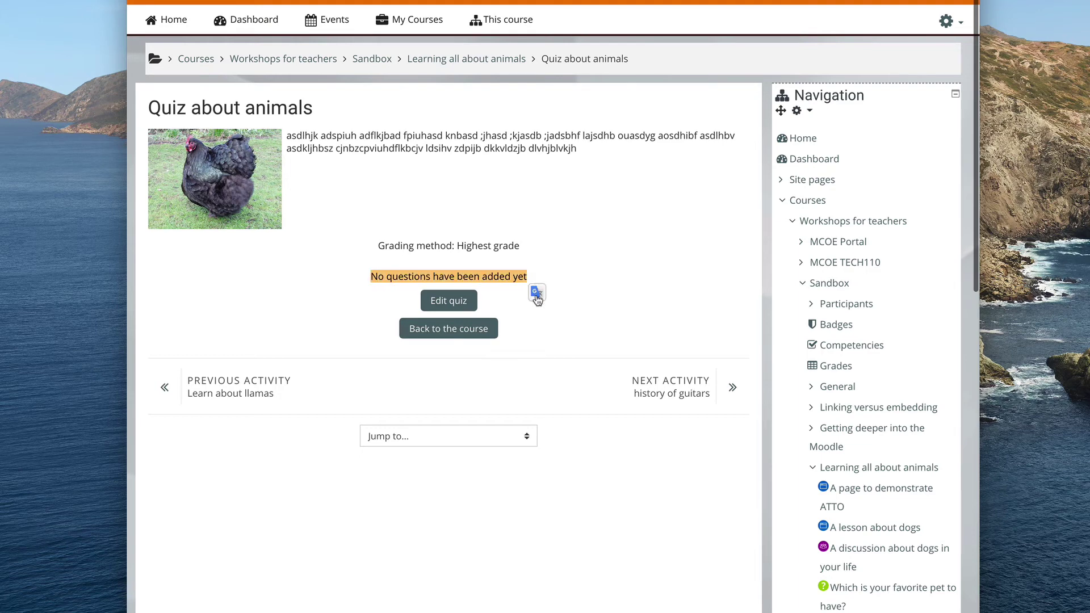
left_click(447, 301)
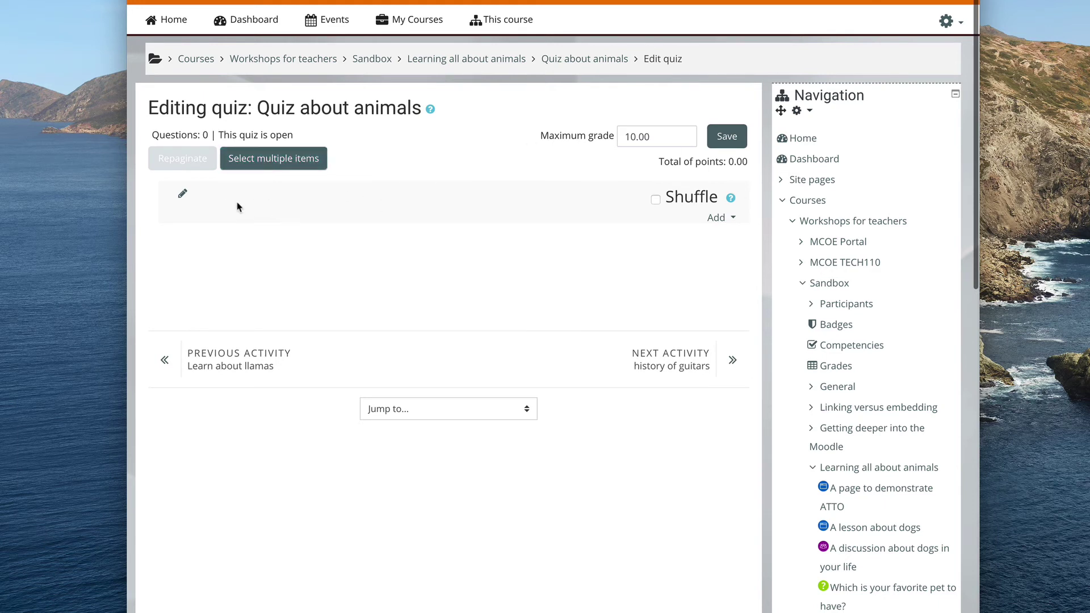
Add Identify this animal (llama), ASL for llama and Spell llama from the question bank to the quiz.
scroll(600, 220, "down", 1)
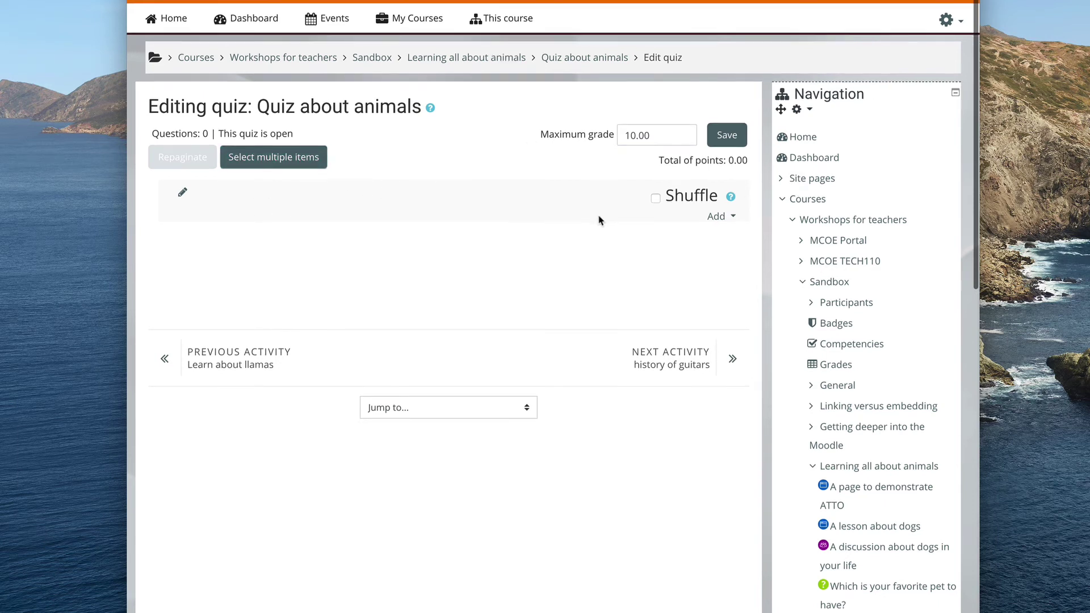
left_click(731, 217)
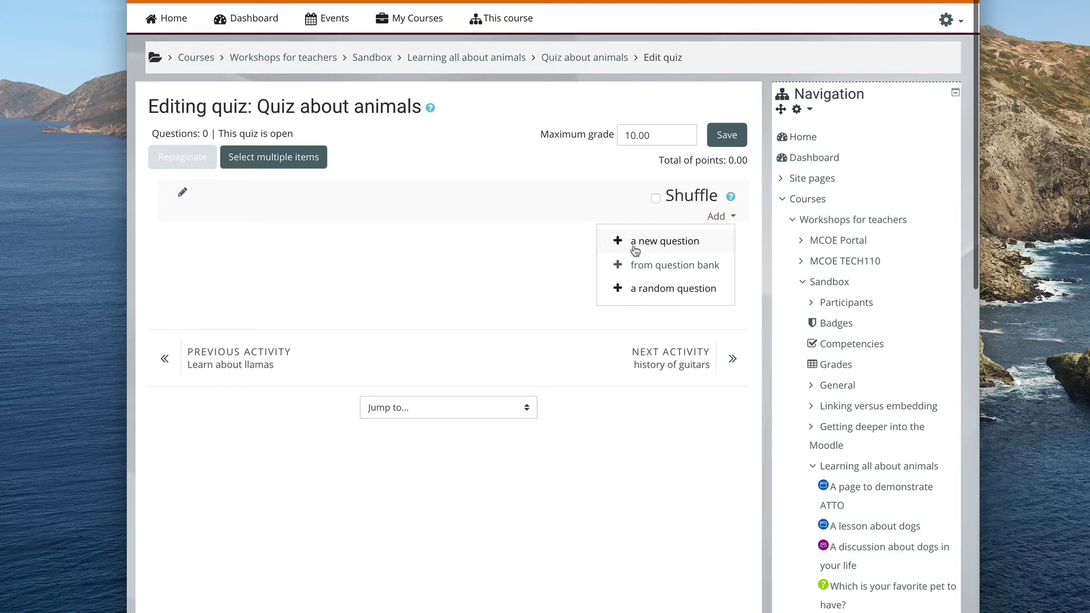
scroll(692, 249, "down", 1)
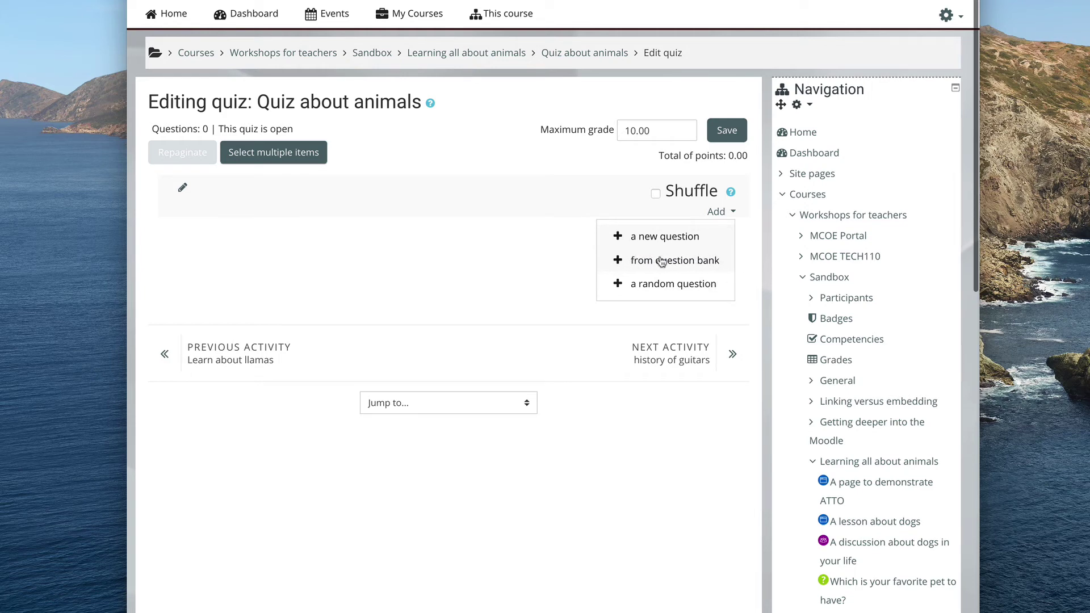
left_click(652, 261)
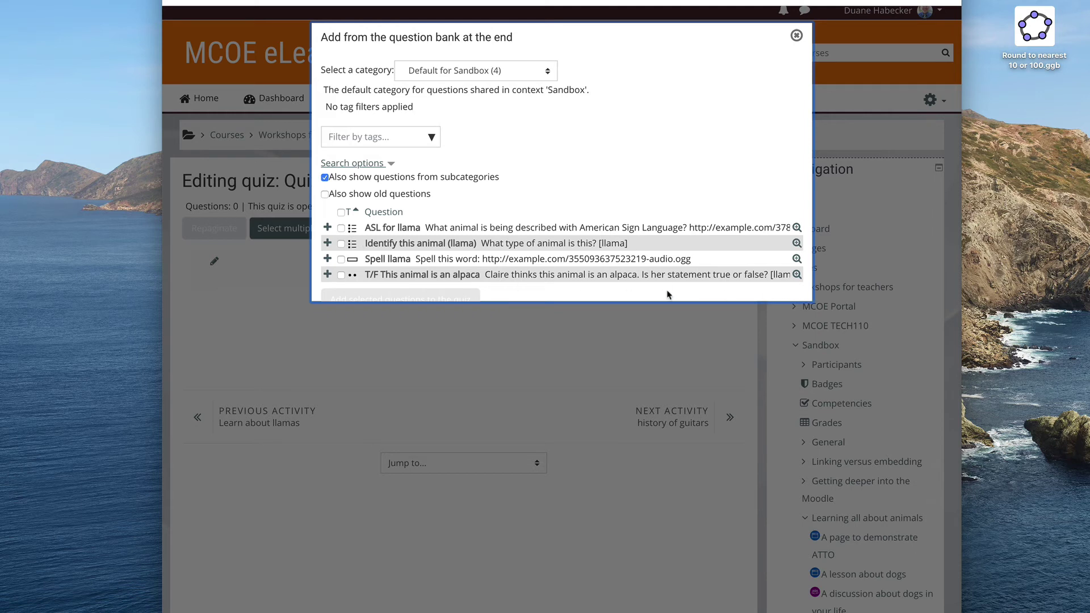
left_click(340, 244)
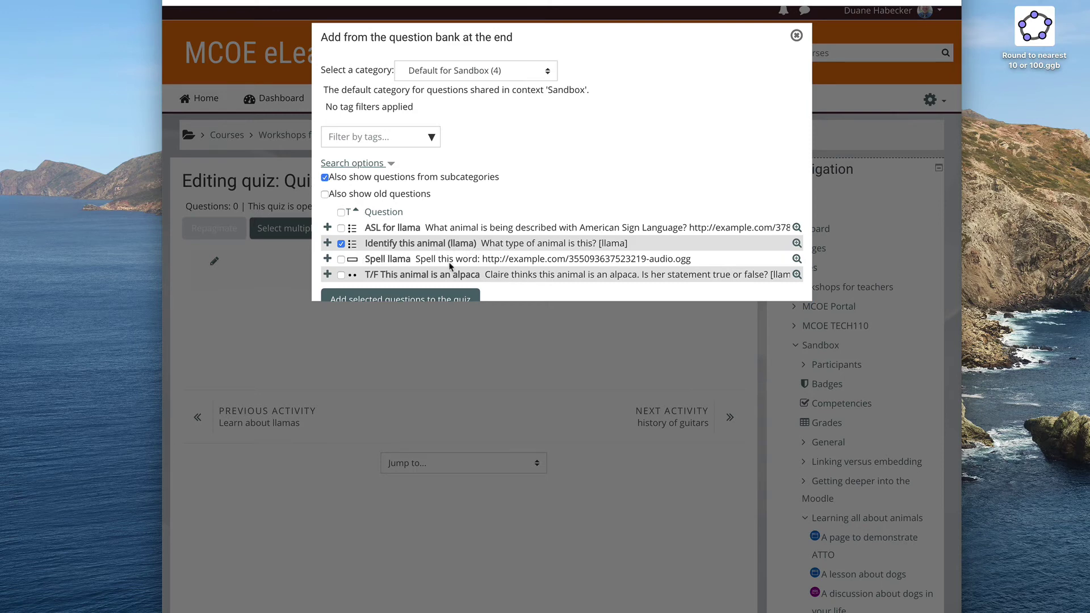
left_click(341, 229)
scroll(428, 244, "down", 1)
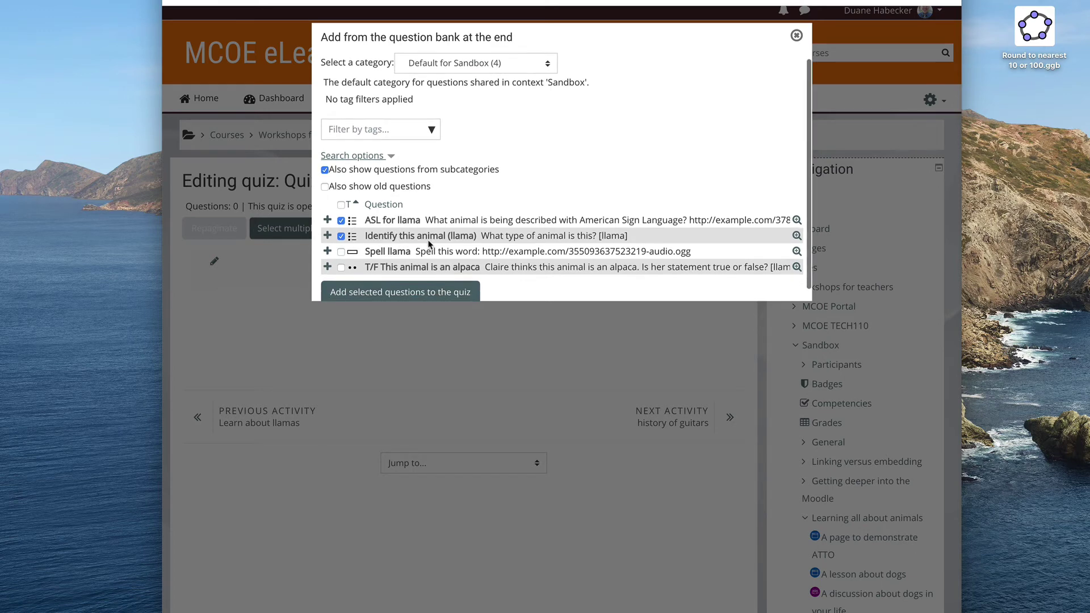
left_click(411, 251)
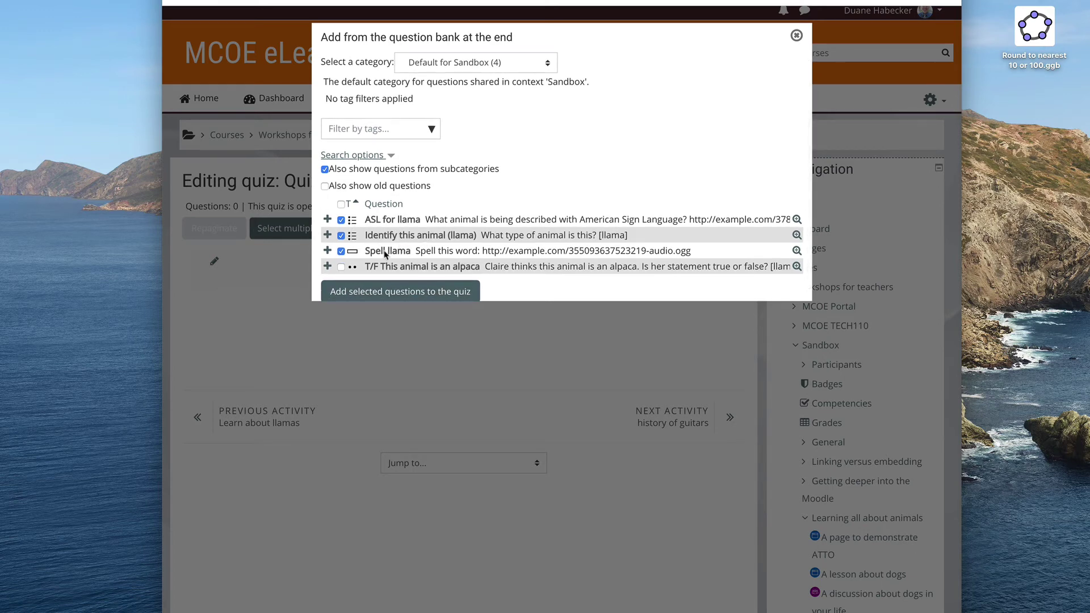
scroll(388, 271, "down", 1)
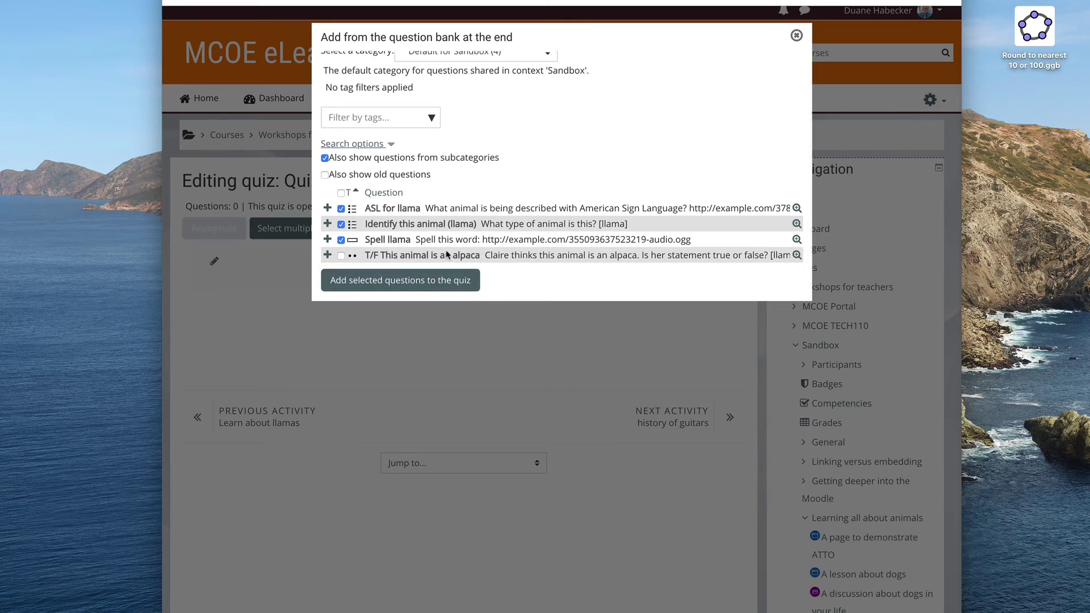
left_click(371, 284)
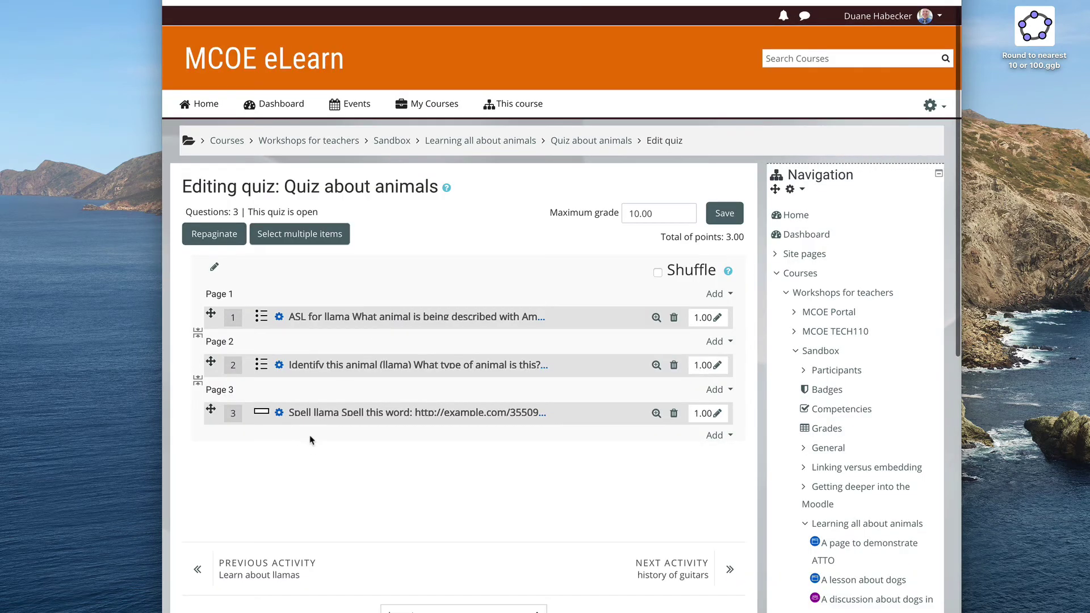
Repaginate the quiz to one question per page, save, and return to Learning all about animals.
scroll(311, 440, "down", 1)
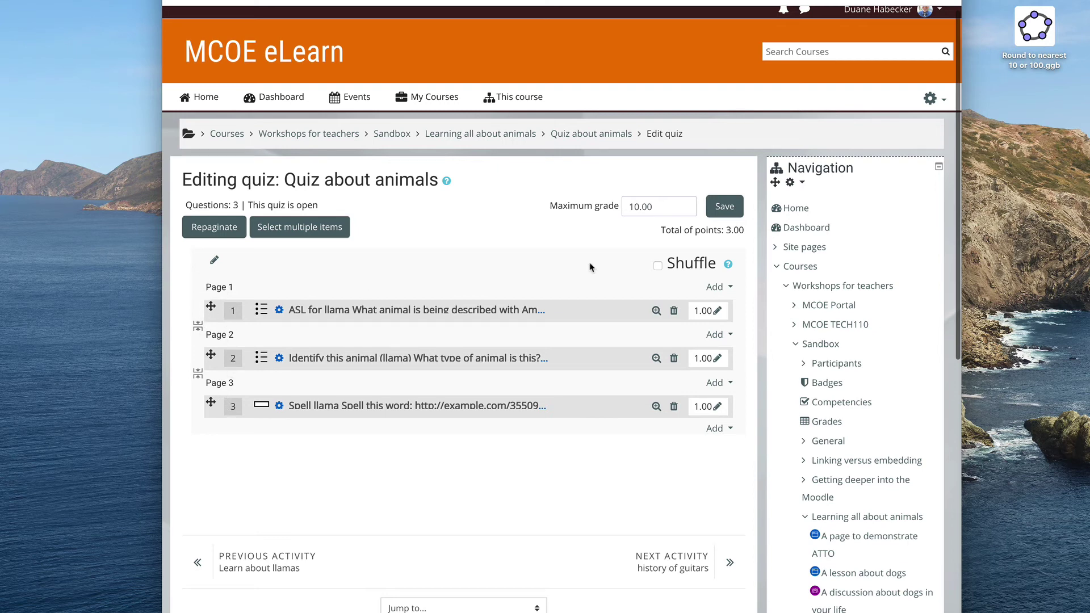
left_click(214, 226)
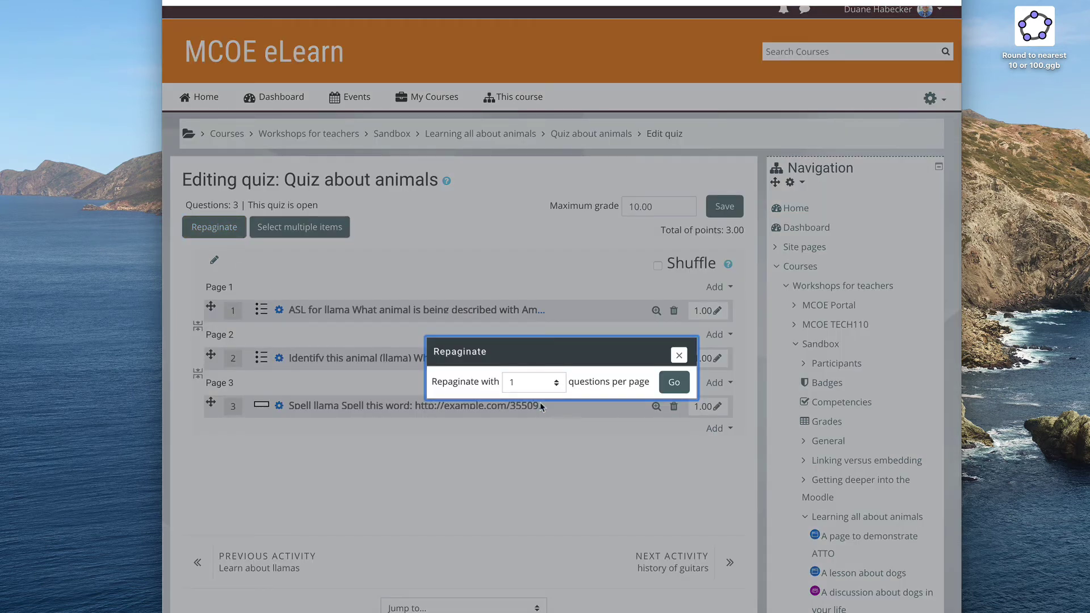
left_click(557, 382)
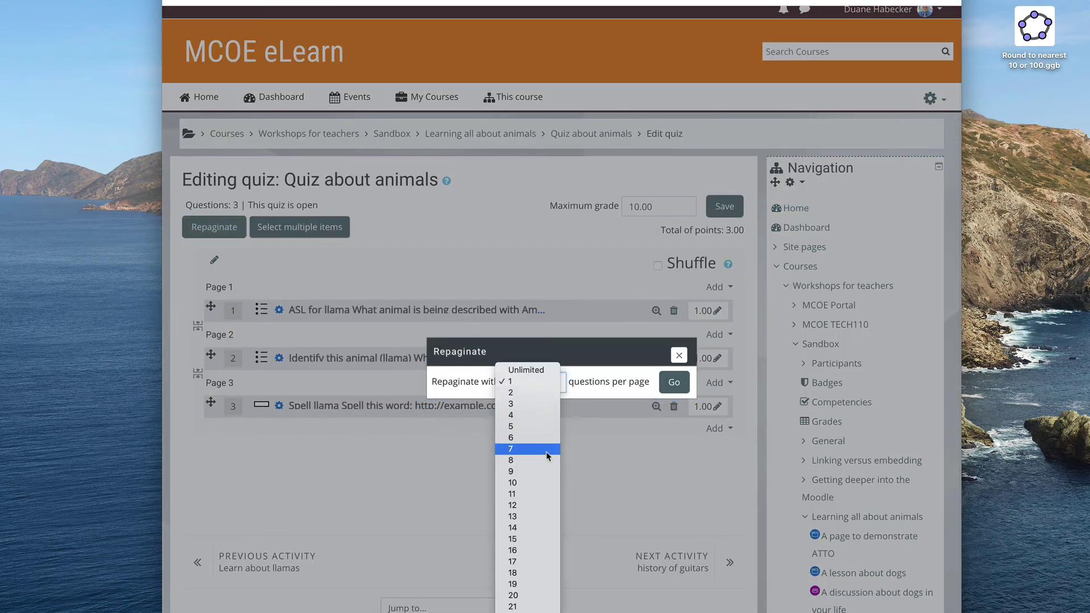
left_click(414, 448)
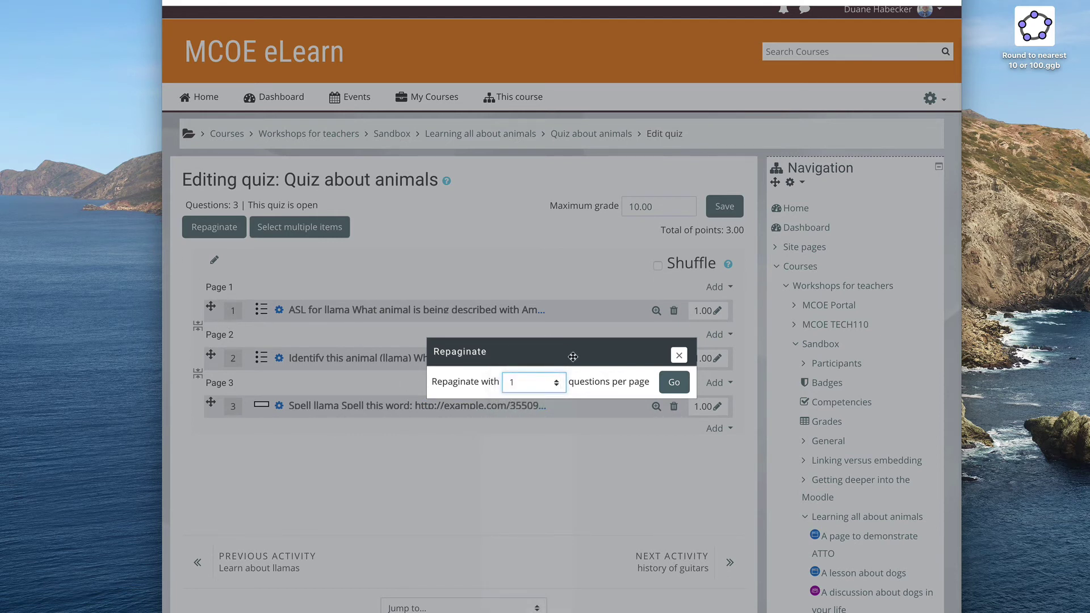
left_click(685, 385)
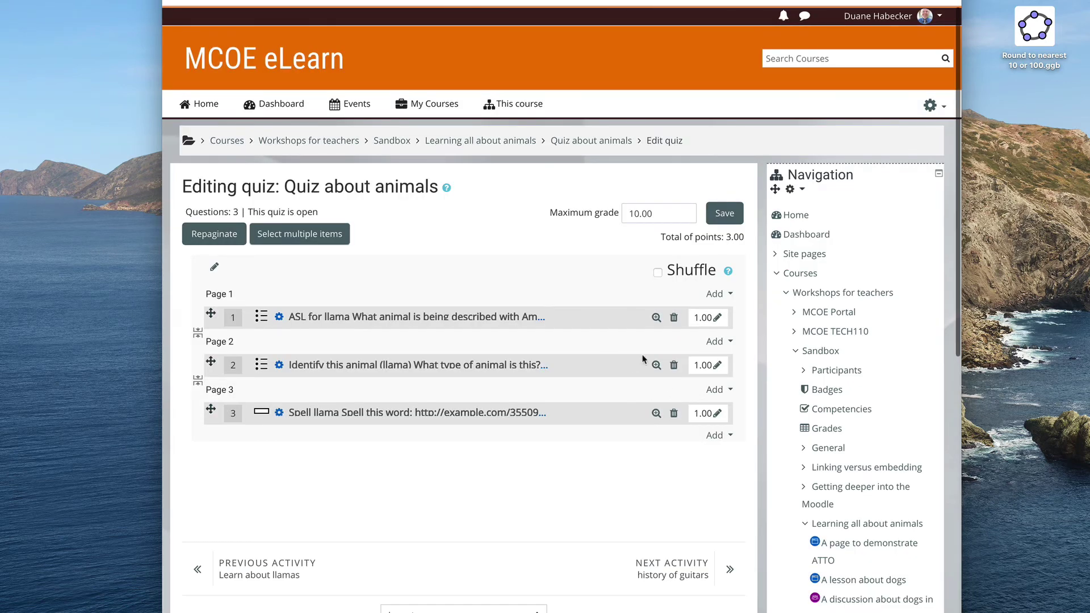
left_click(724, 214)
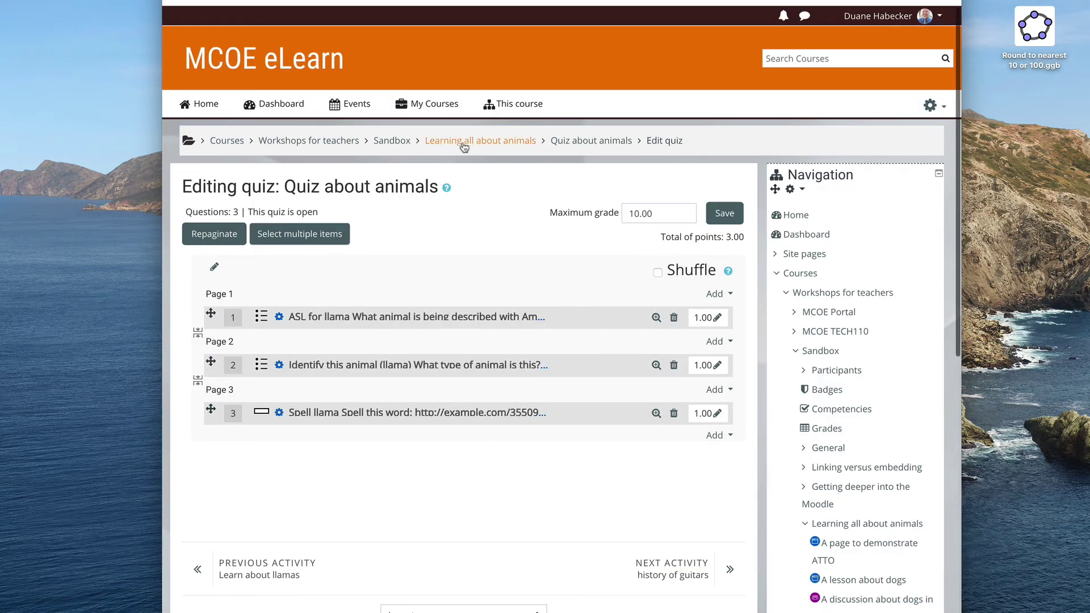
left_click(480, 141)
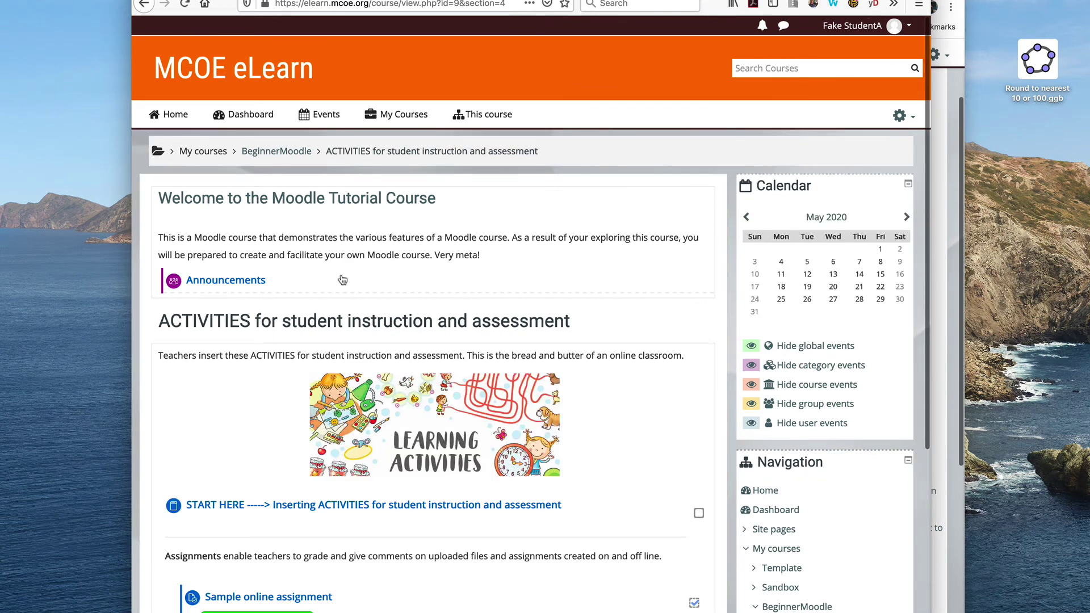
As the student, open the Sandbox course from My Courses.
scroll(342, 279, "down", 5)
scroll(342, 278, "up", 2)
scroll(343, 278, "down", 3)
scroll(342, 278, "down", 5)
scroll(343, 278, "up", 6)
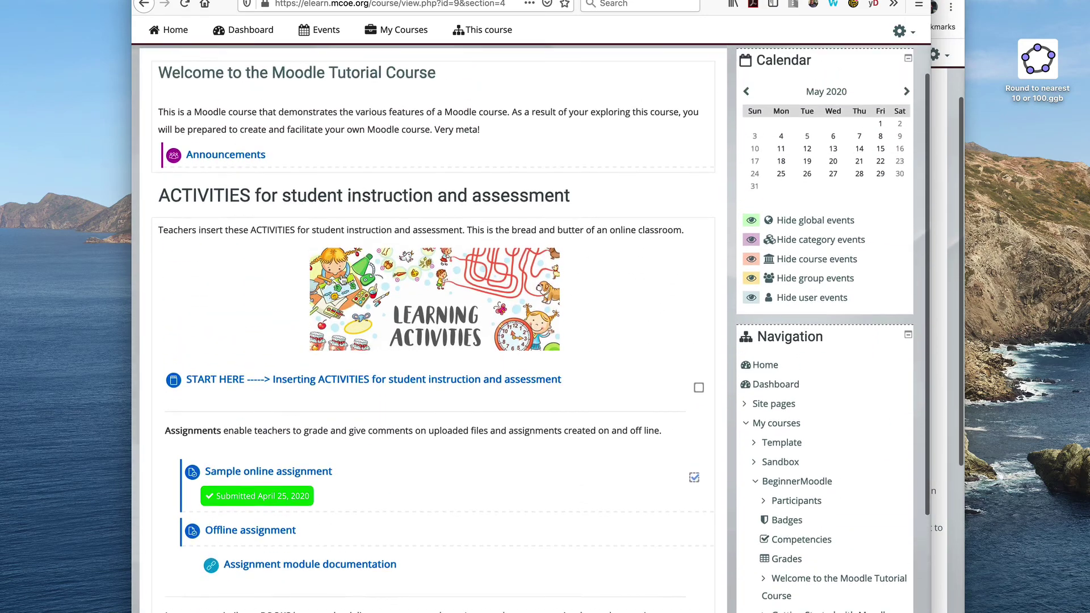
scroll(342, 278, "up", 2)
mouse_move(411, 120)
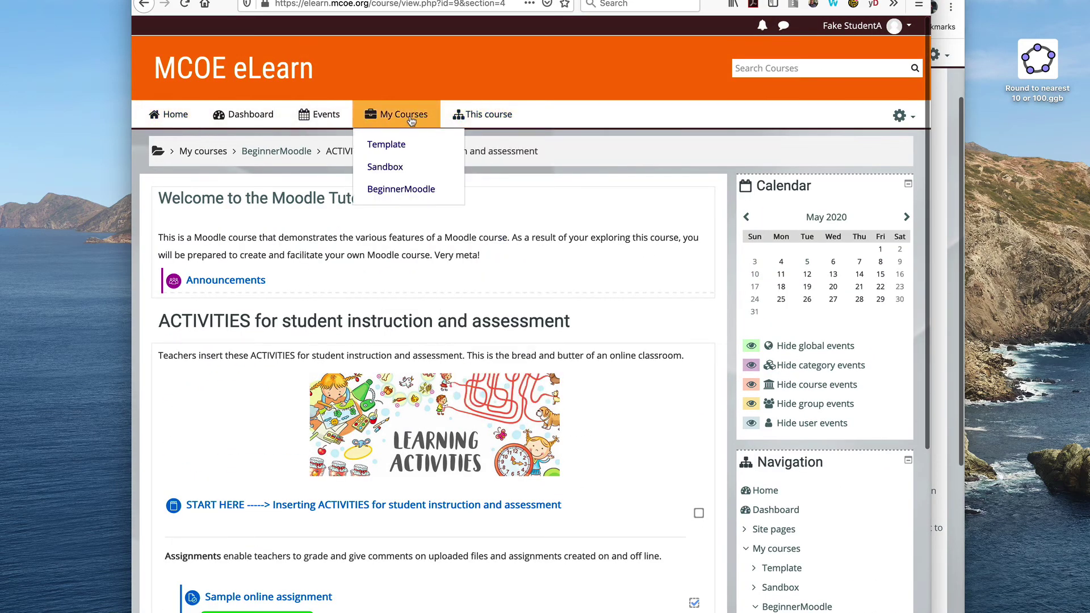
left_click(387, 168)
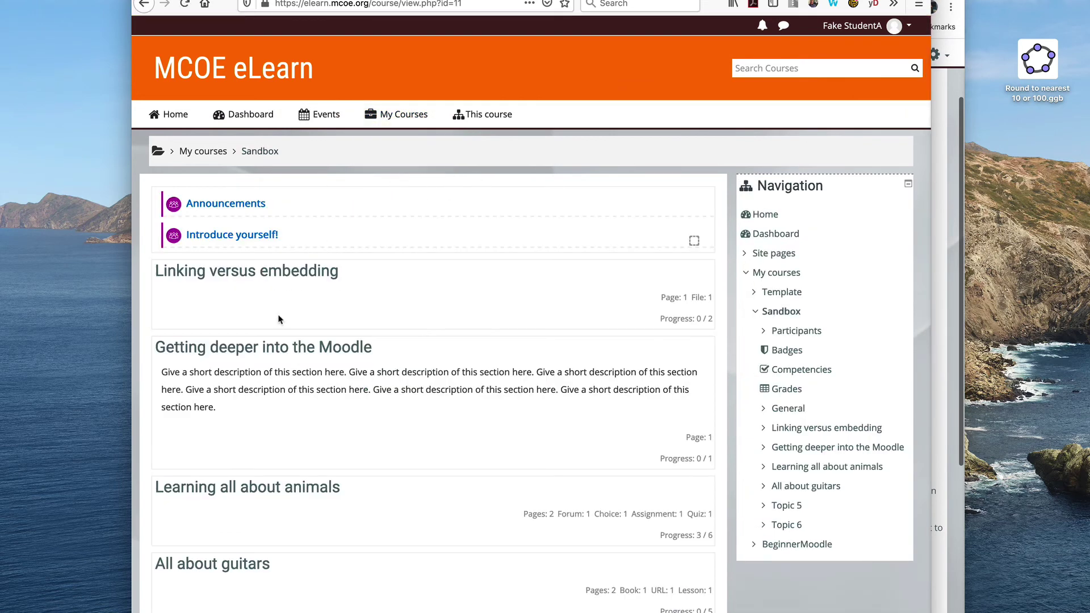
Expand the Learning all about animals section and open the Quiz about animals activity.
left_click(234, 487)
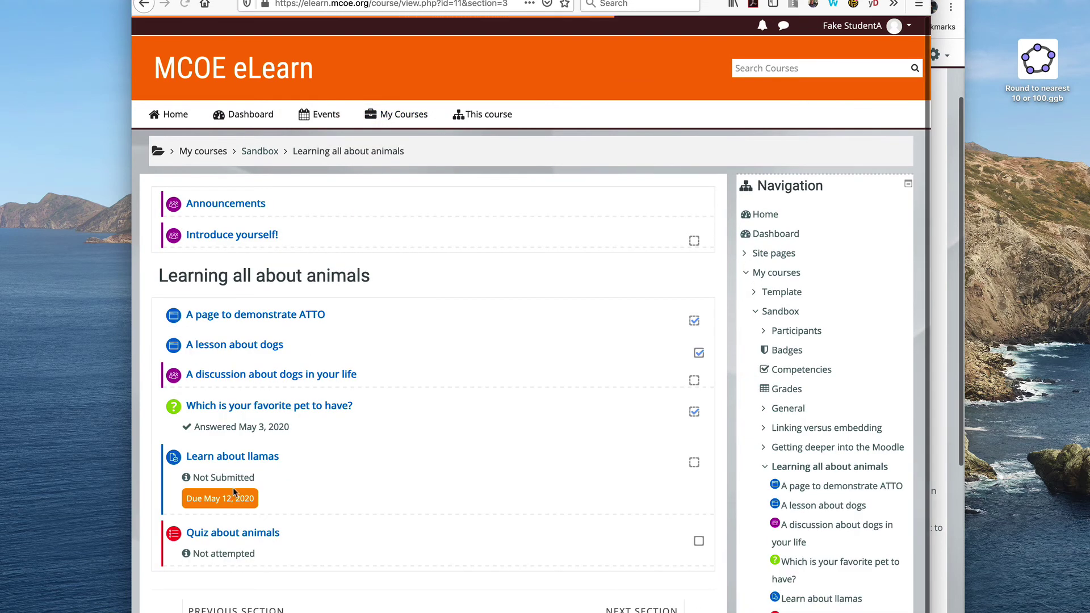
scroll(288, 490, "down", 1)
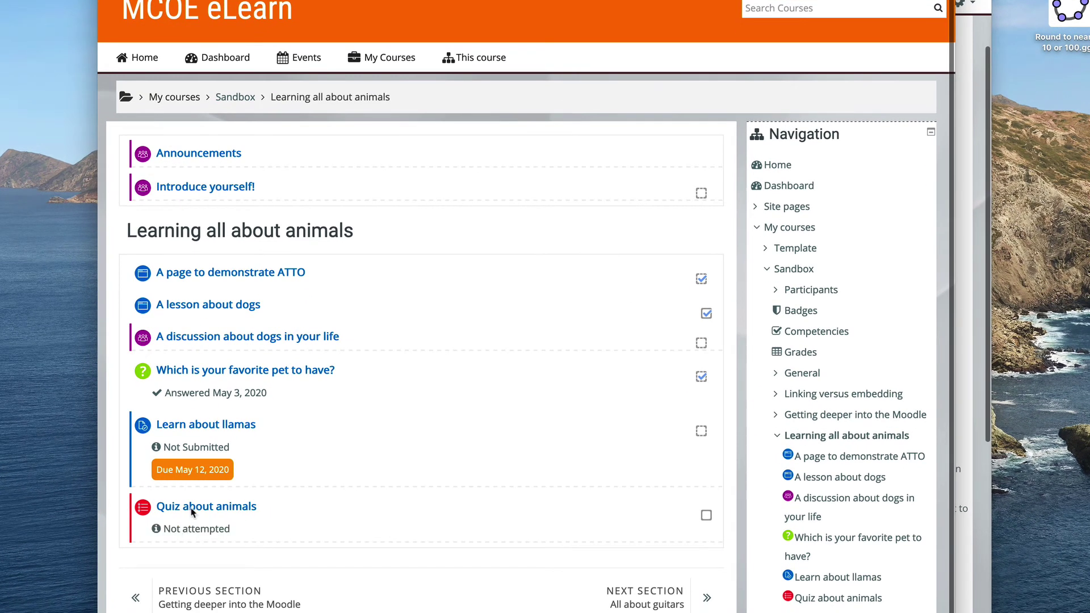
left_click(192, 508)
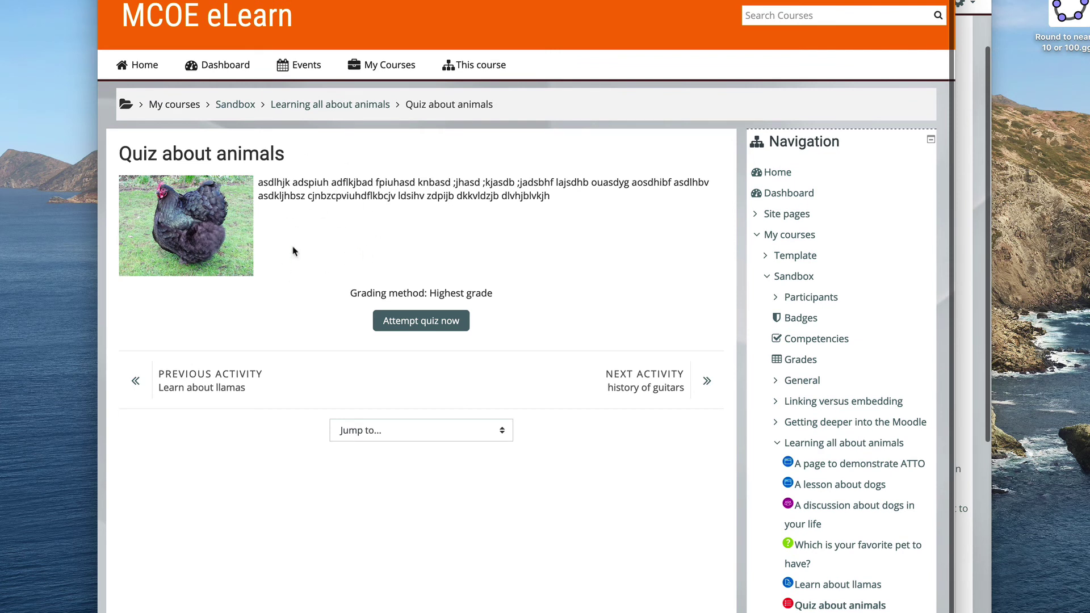
Start a new attempt, watch the sign video, and answer Llama and llama for questions 1–2.
left_click(425, 322)
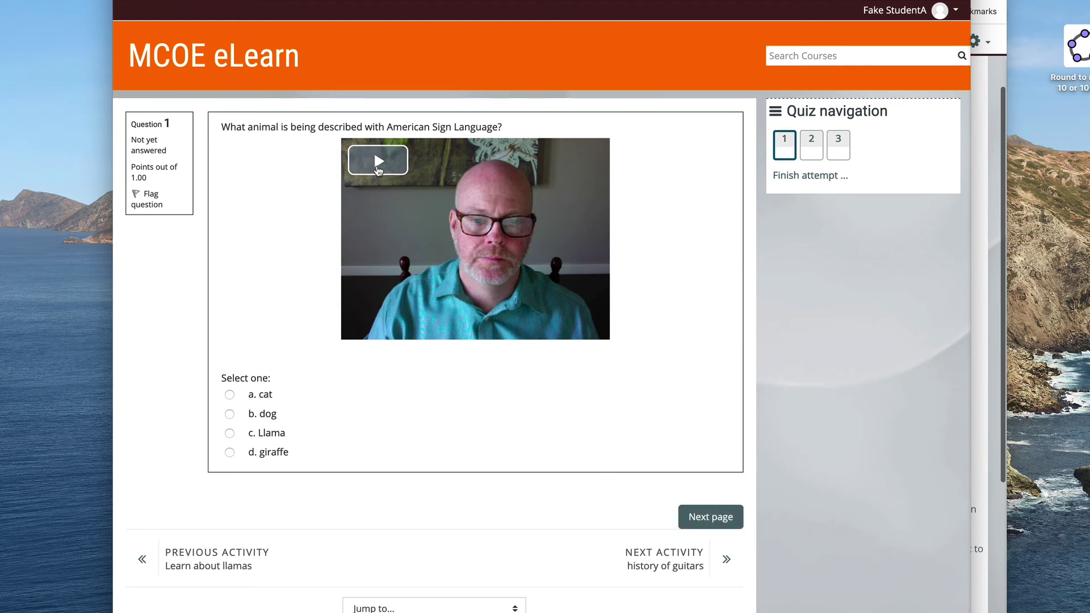
left_click(378, 161)
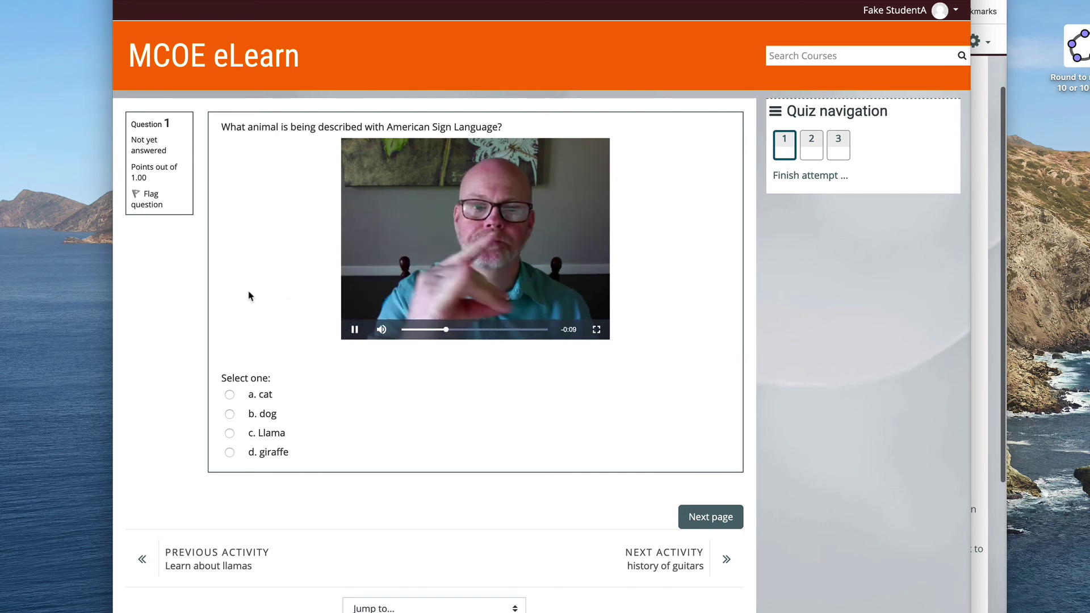
left_click(230, 433)
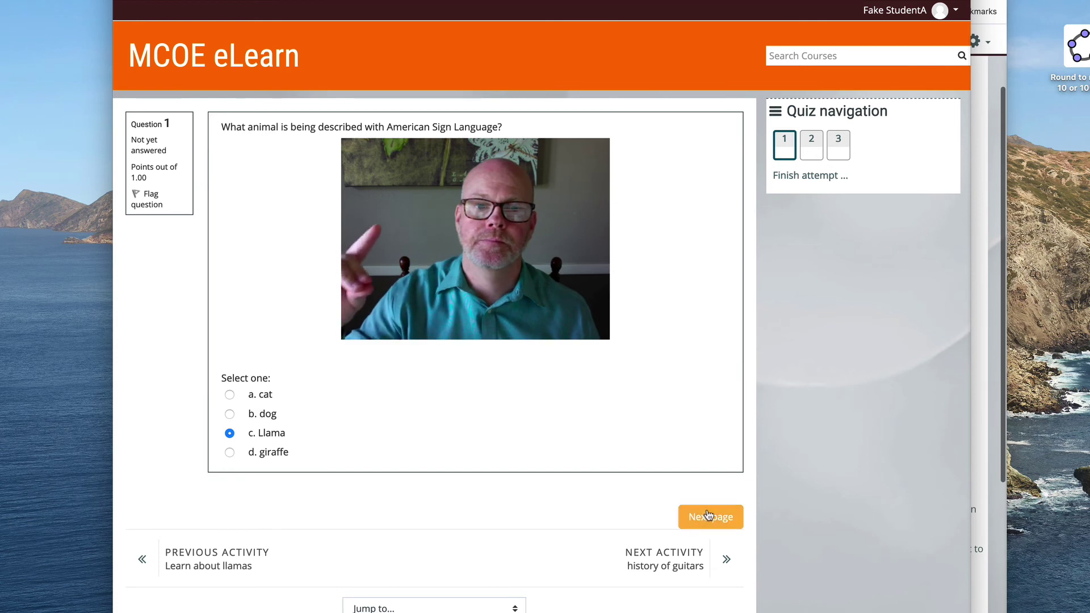
left_click(708, 515)
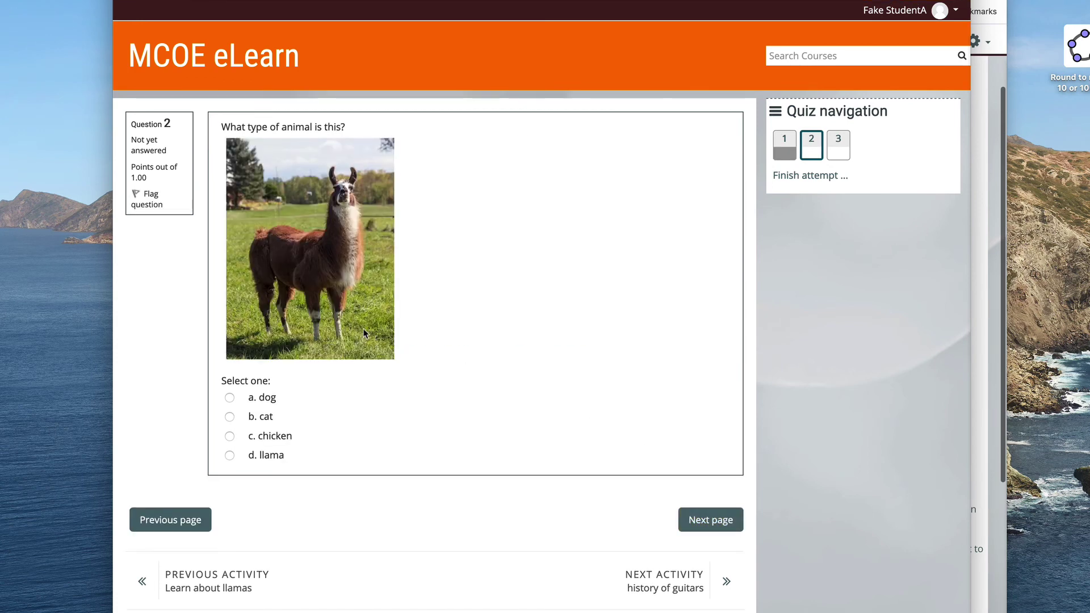
left_click(230, 455)
On question 3, play the spoken word and enter the spelling 'lama'.
left_click(700, 519)
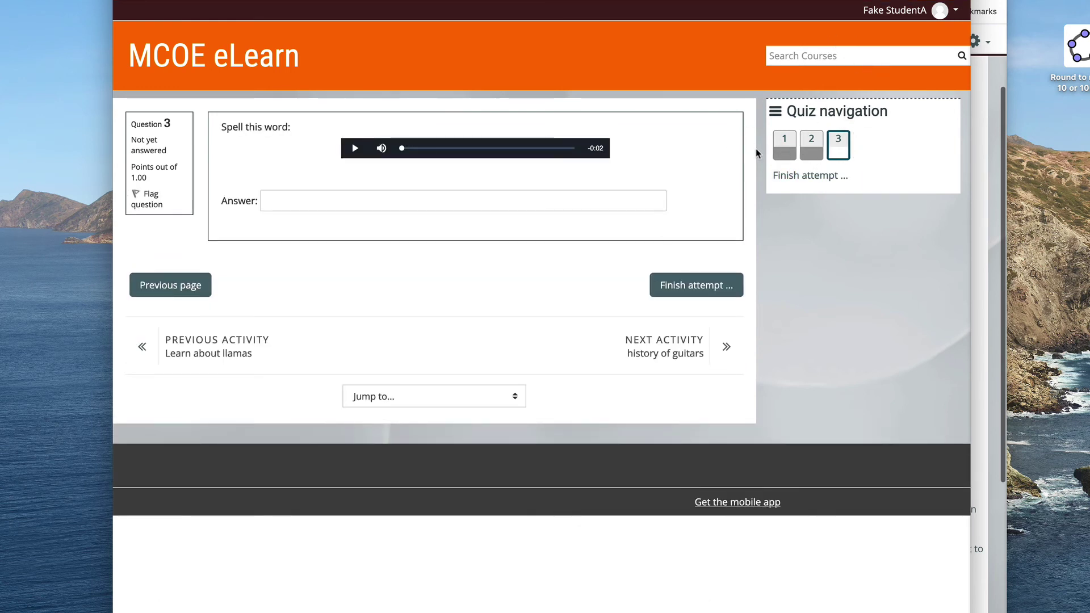
left_click(353, 150)
left_click(354, 149)
left_click(272, 202)
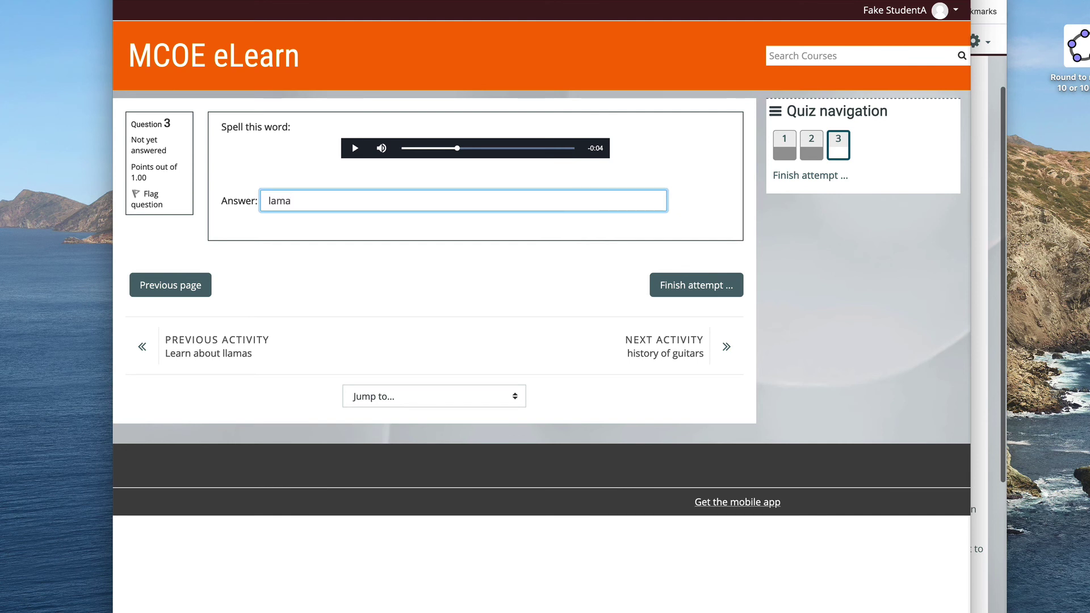
left_click(328, 269)
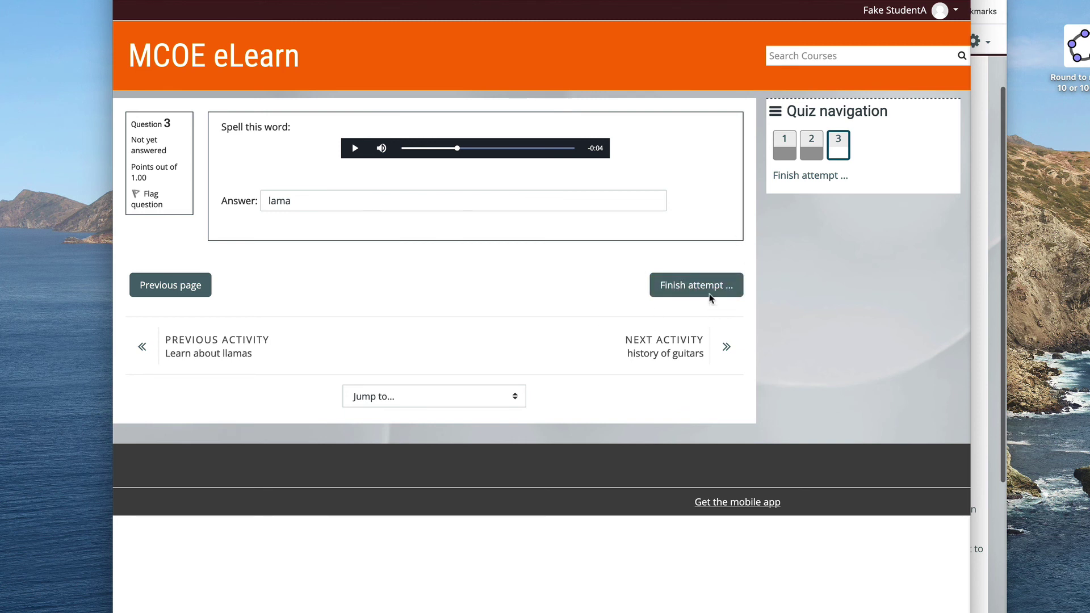
Finish the attempt, choosing Submit all and finish and confirming the submission.
left_click(668, 294)
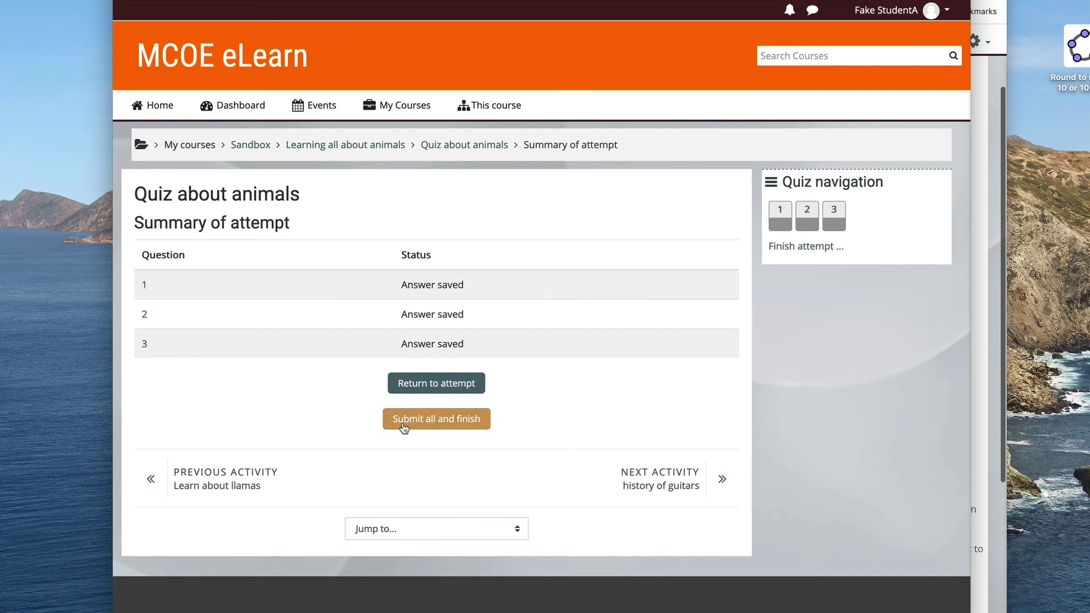
left_click(425, 425)
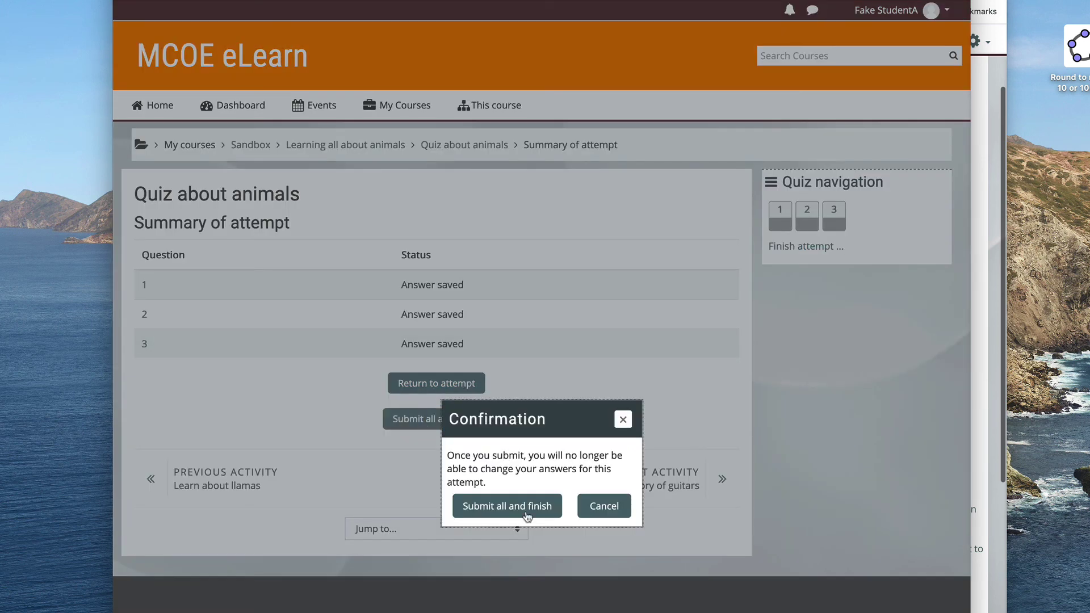
left_click(505, 507)
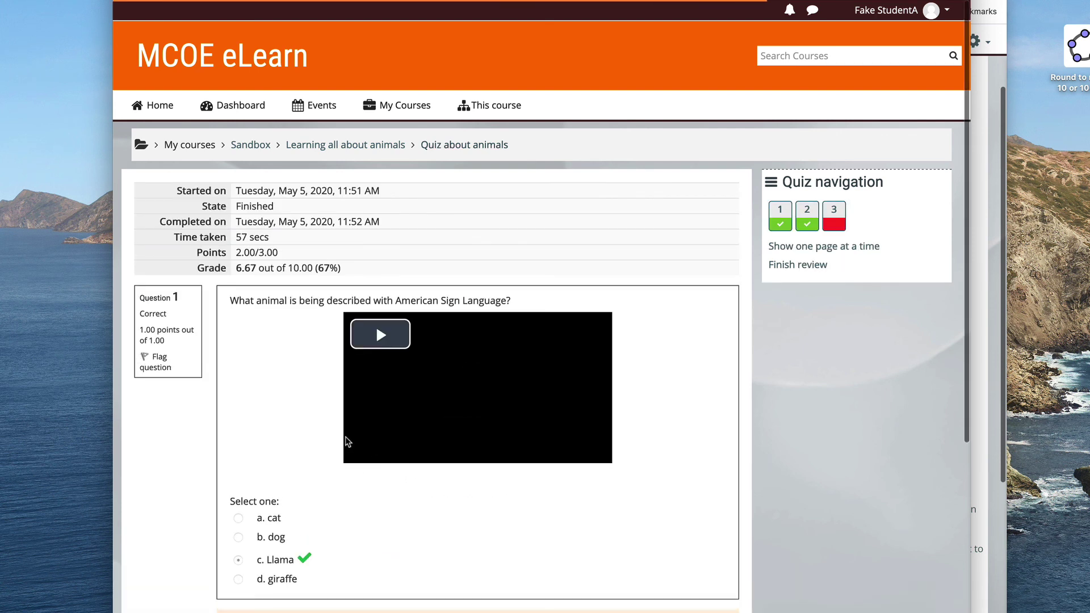
Review the results: grade 6.67/10, with question 3's correct answer and double-l hint highlighted.
scroll(269, 524, "down", 3)
scroll(269, 523, "down", 20)
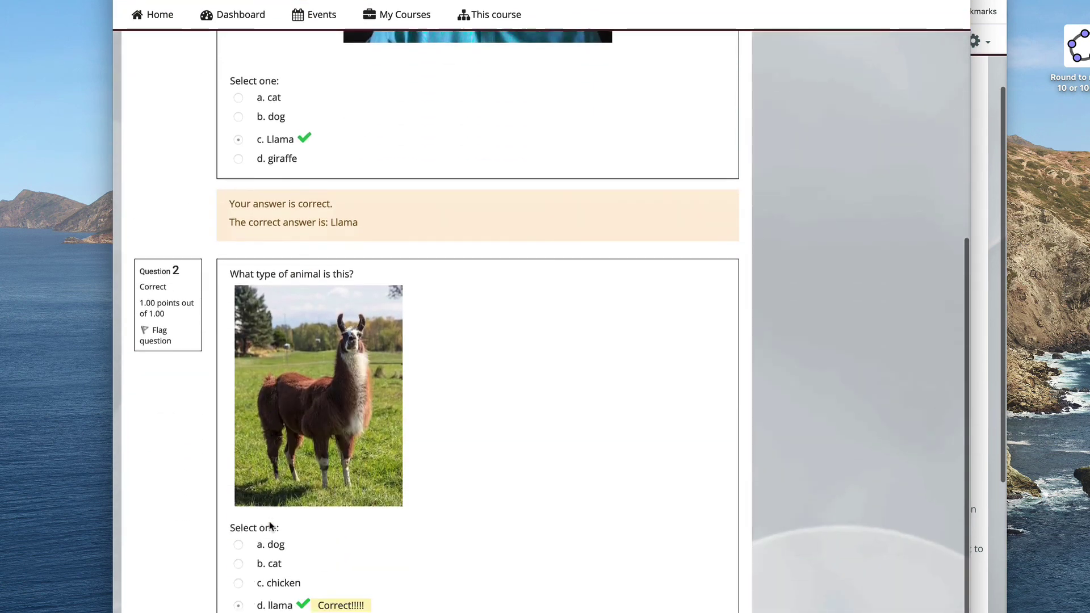
scroll(270, 526, "up", 20)
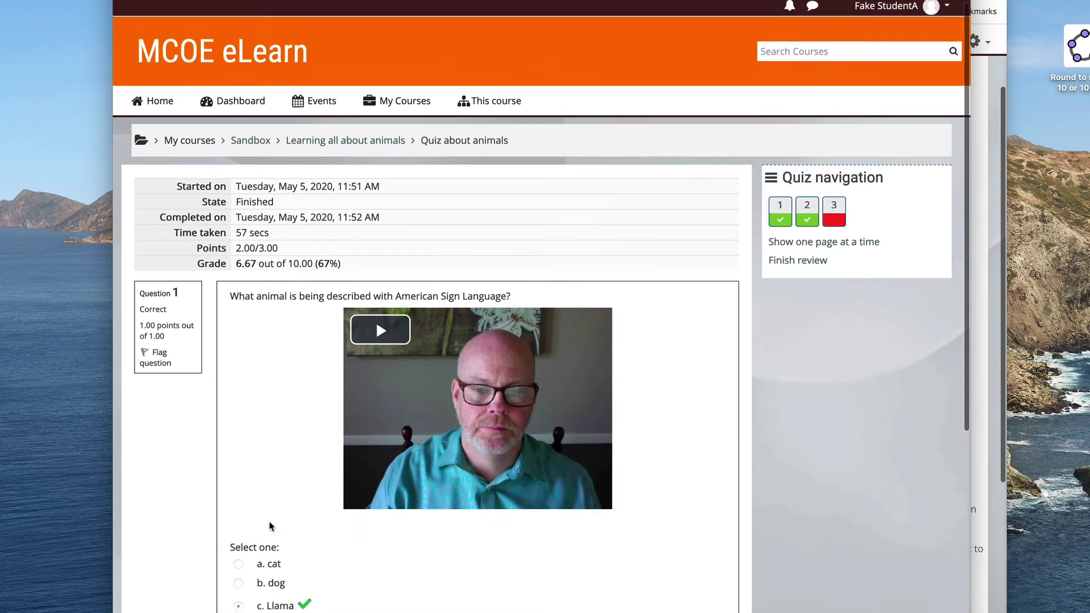
scroll(275, 513, "down", 4)
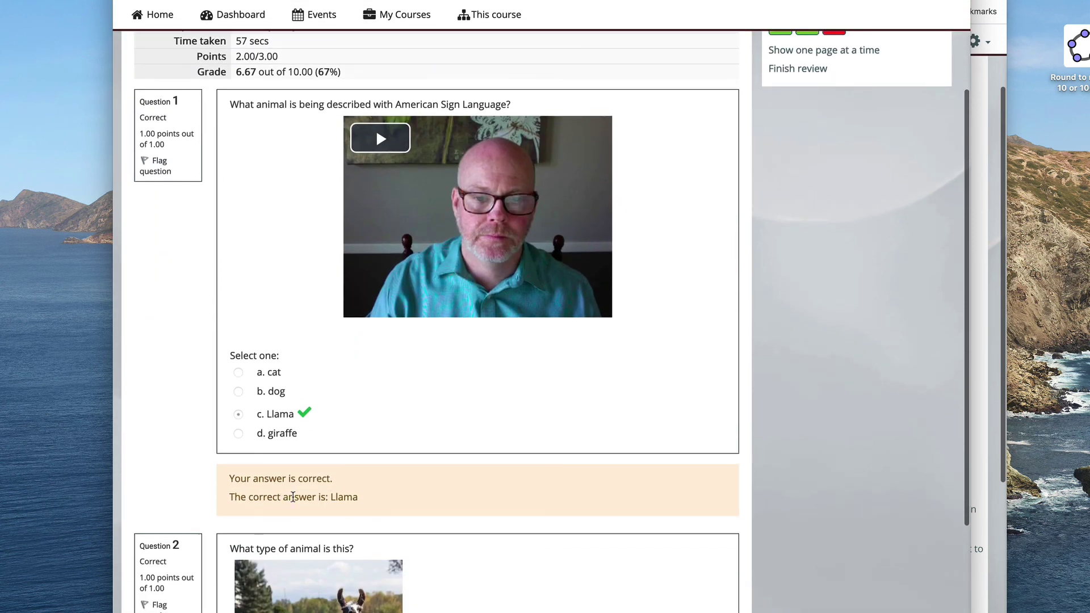
scroll(290, 491, "down", 13)
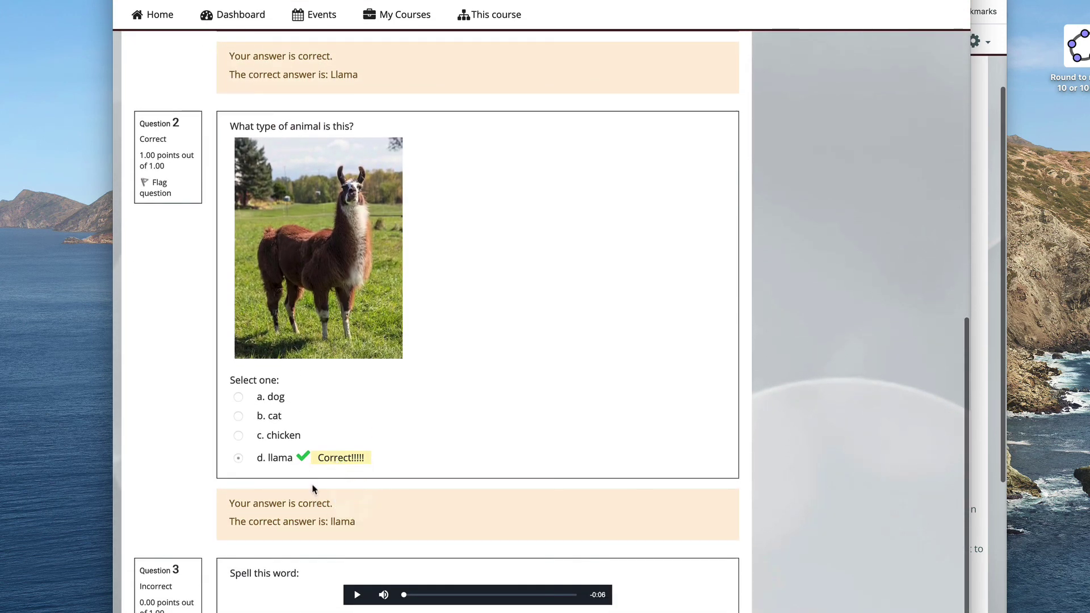
scroll(311, 486, "down", 5)
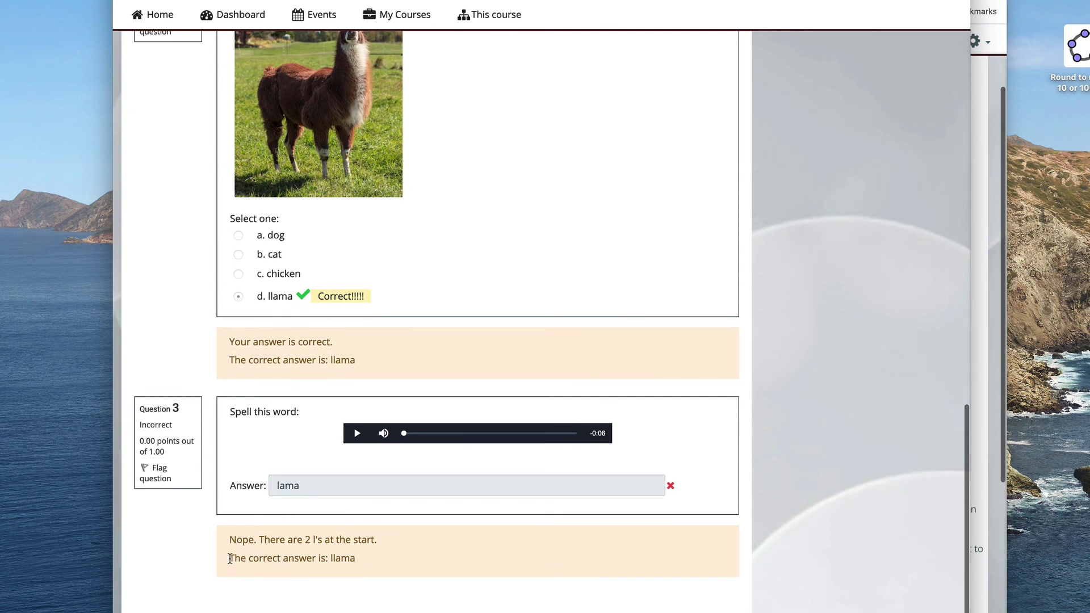
left_click_drag(229, 559, 407, 561)
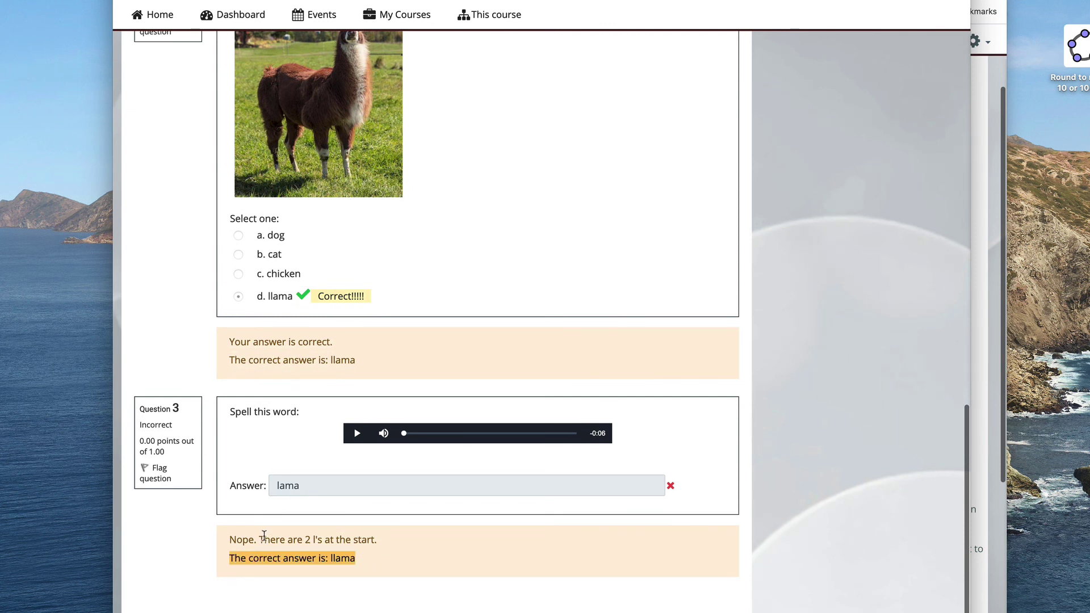
left_click_drag(259, 538, 420, 543)
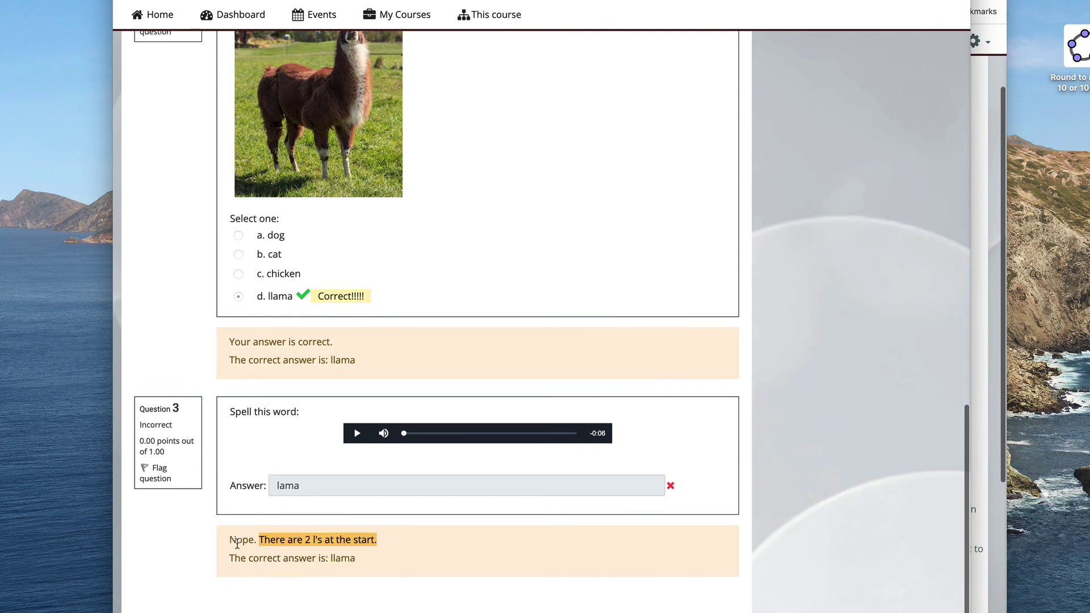
left_click_drag(227, 544, 360, 539)
scroll(353, 517, "up", 15)
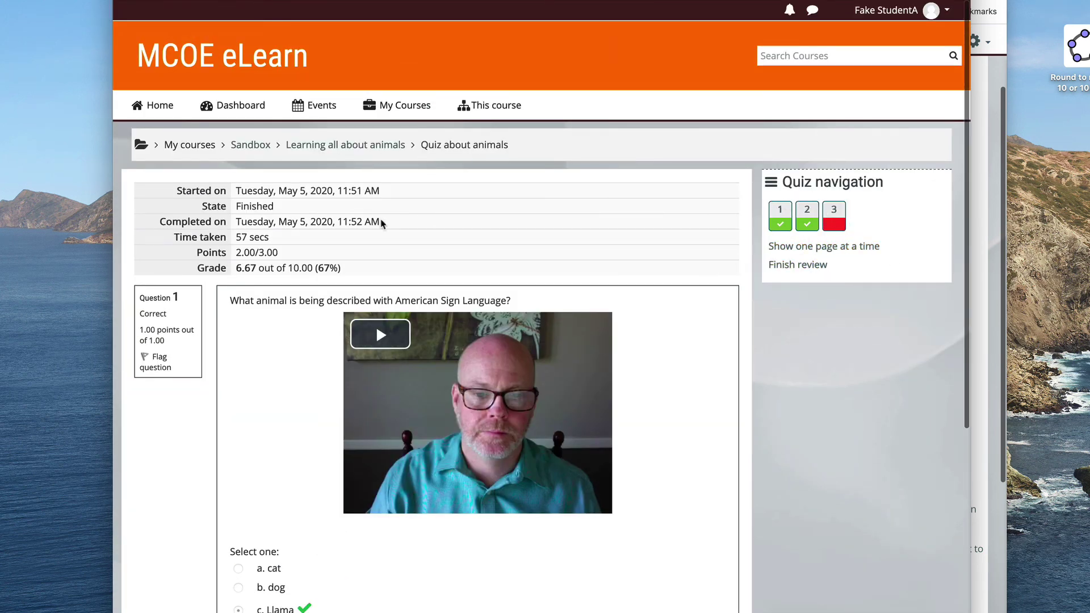
Return the student to Sandbox, then open the Sandbox question bank's Questions list as teacher.
left_click(253, 149)
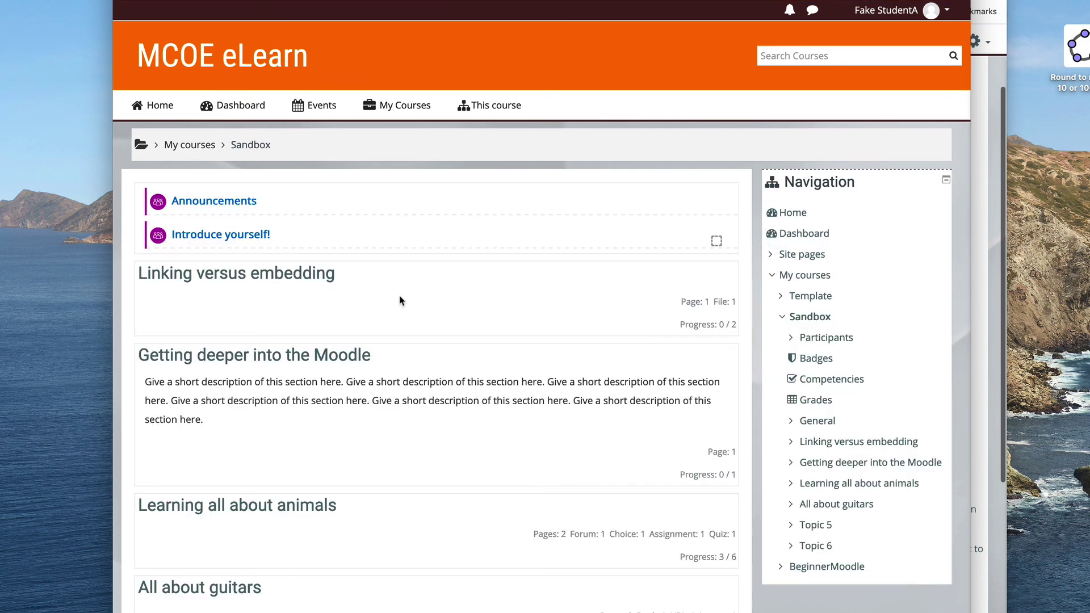
key("super+Tab")
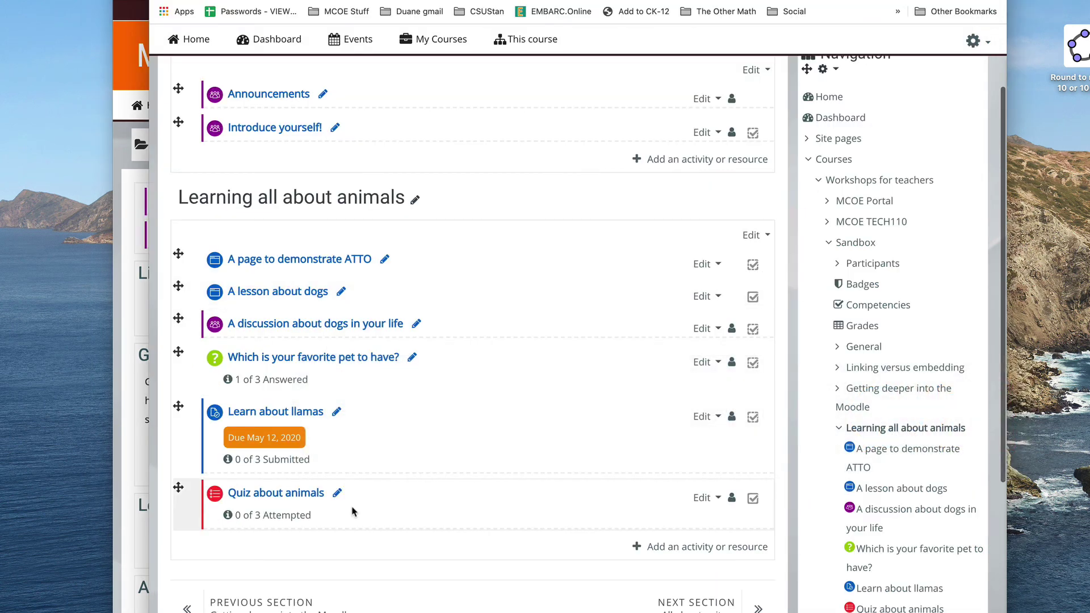
scroll(352, 511, "down", 10)
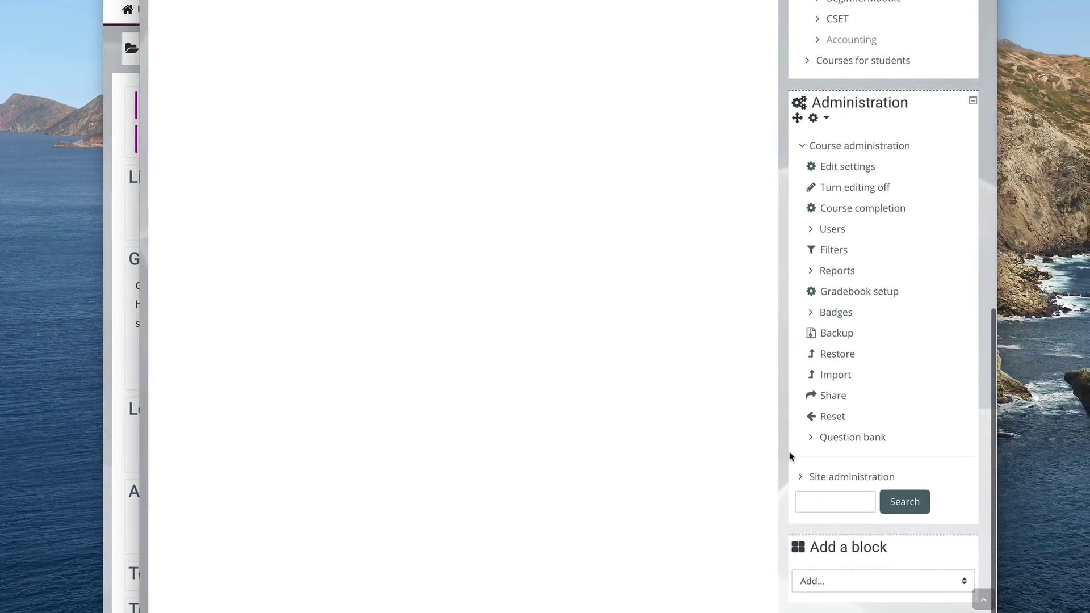
left_click(828, 536)
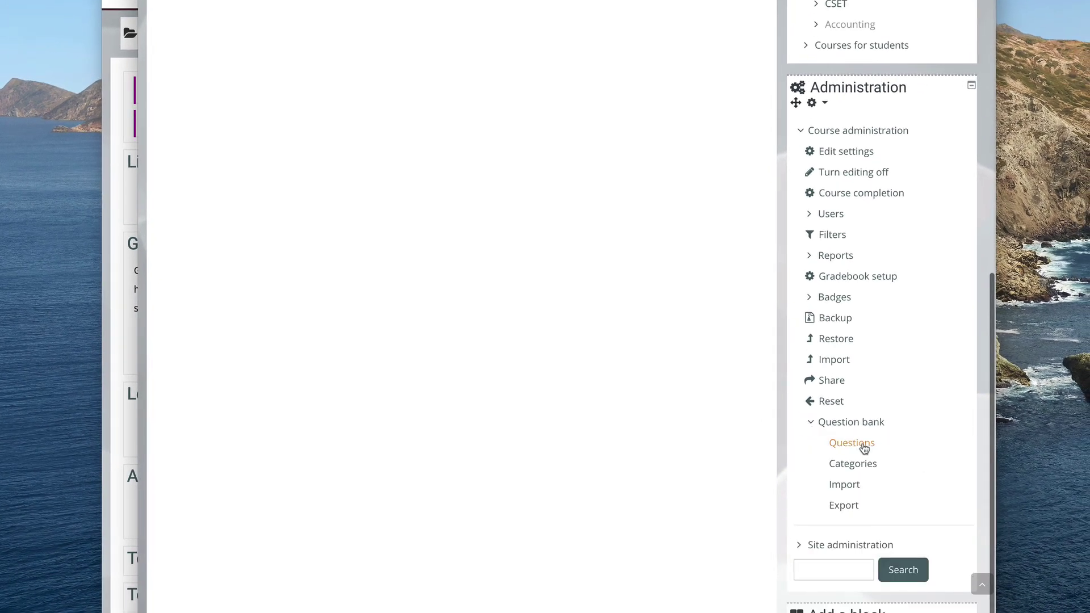
left_click(868, 449)
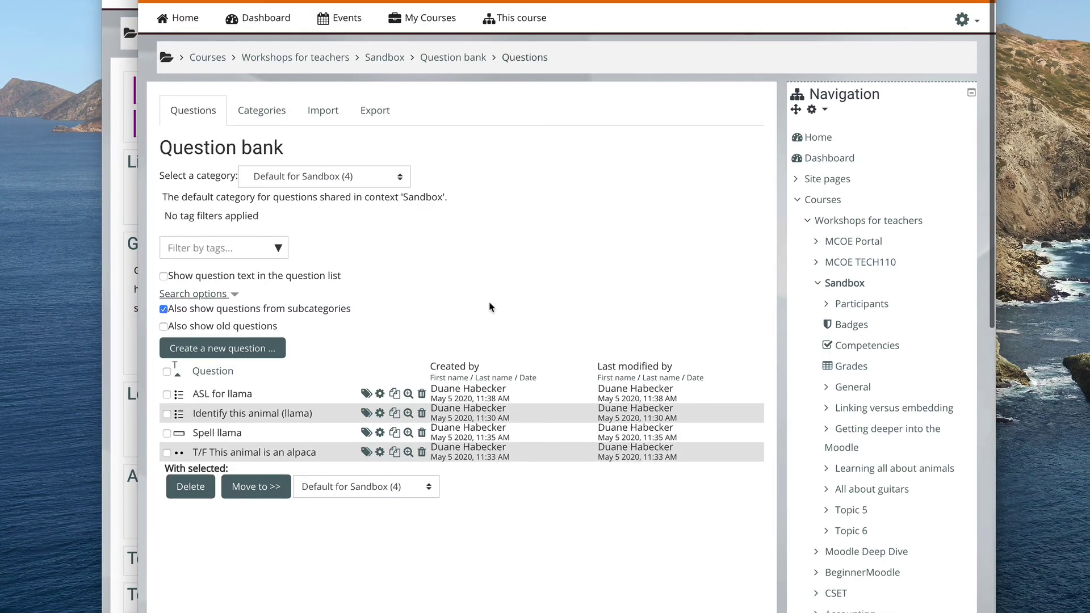